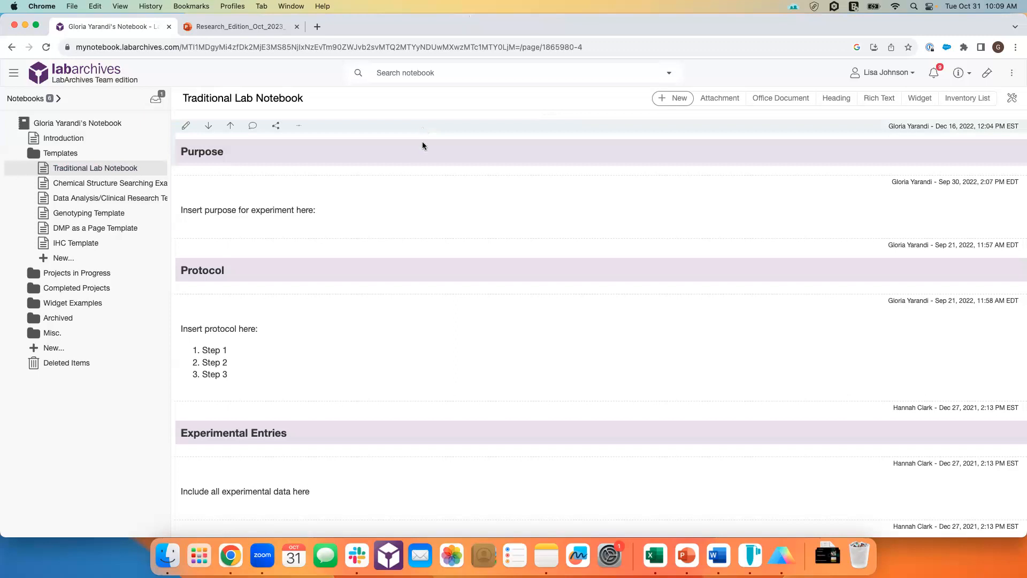
Step: Review the Traditional Lab Notebook template's sections from Purpose to References, including the attached protocol document
scroll(430, 251, down, 5)
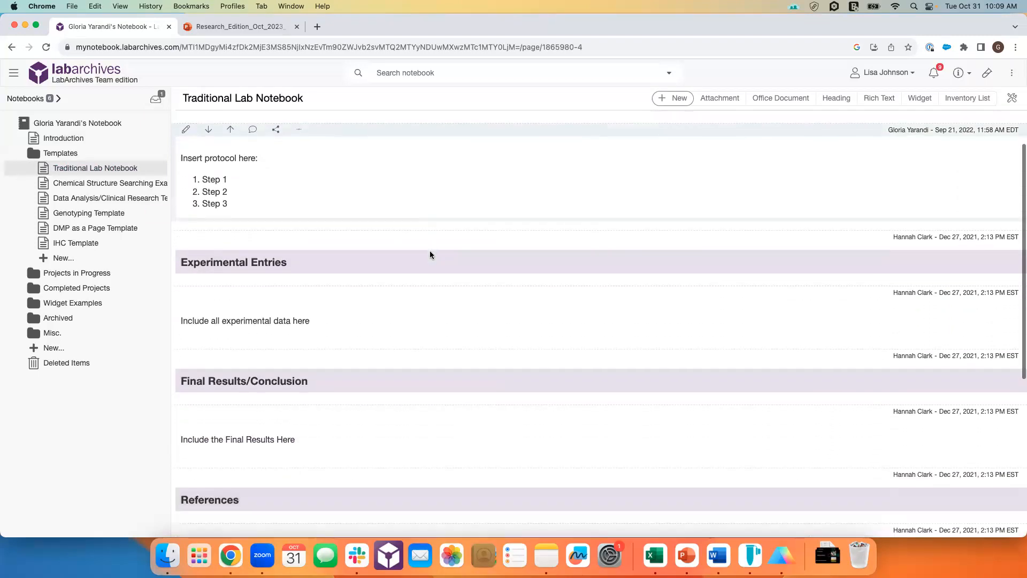
scroll(429, 251, down, 2)
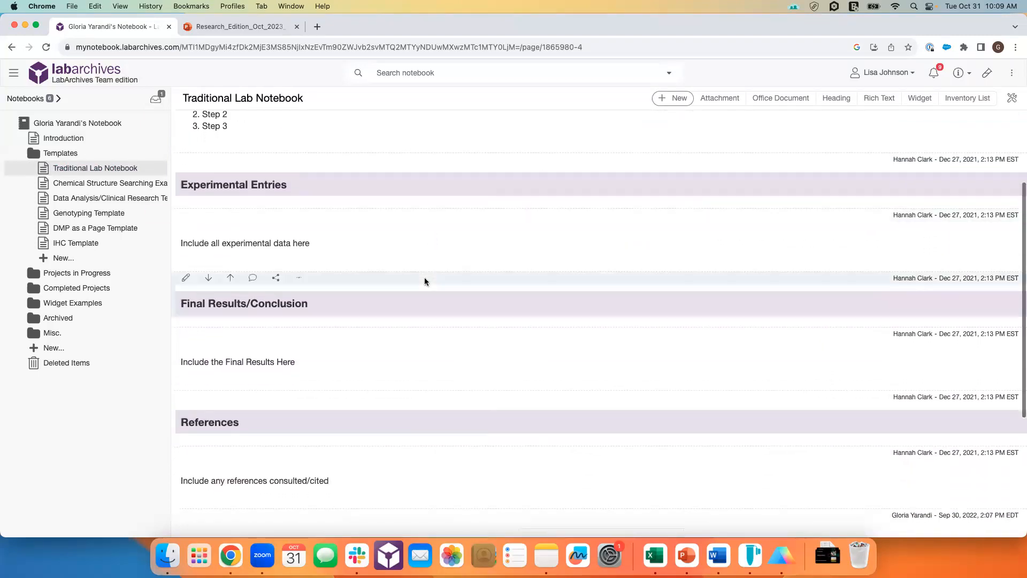
scroll(421, 238, down, 1)
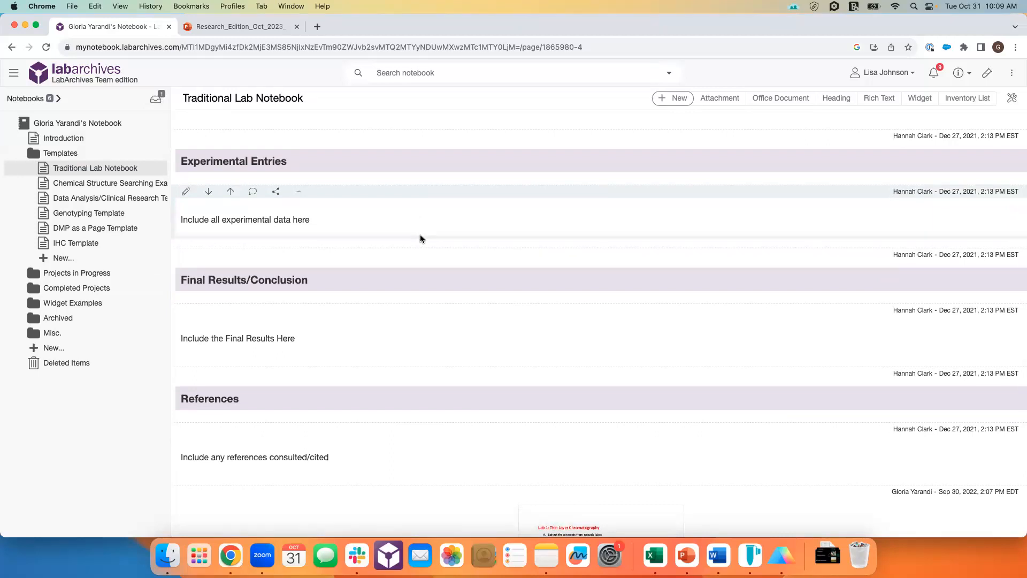
scroll(422, 304, down, 3)
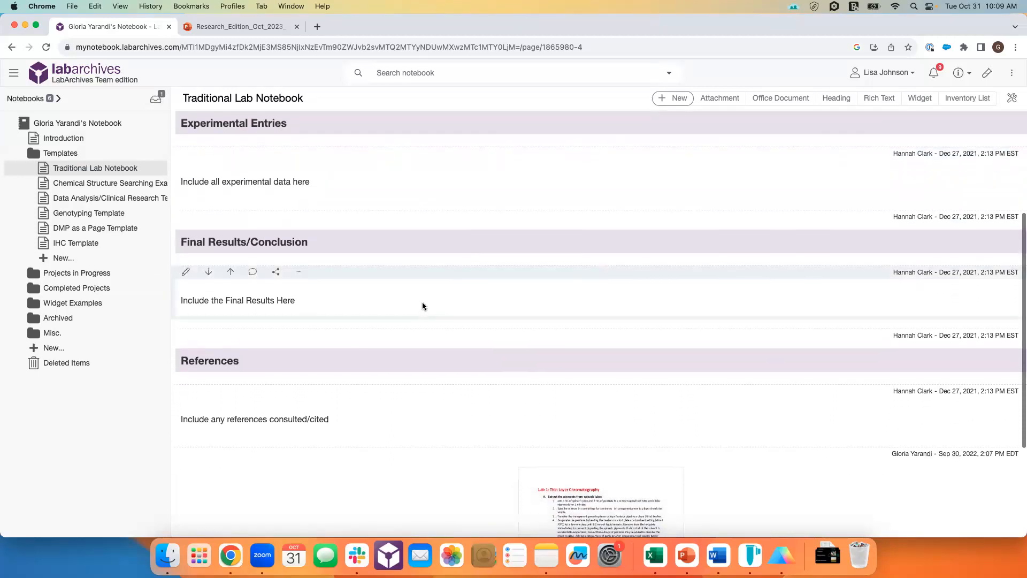
scroll(422, 305, down, 1)
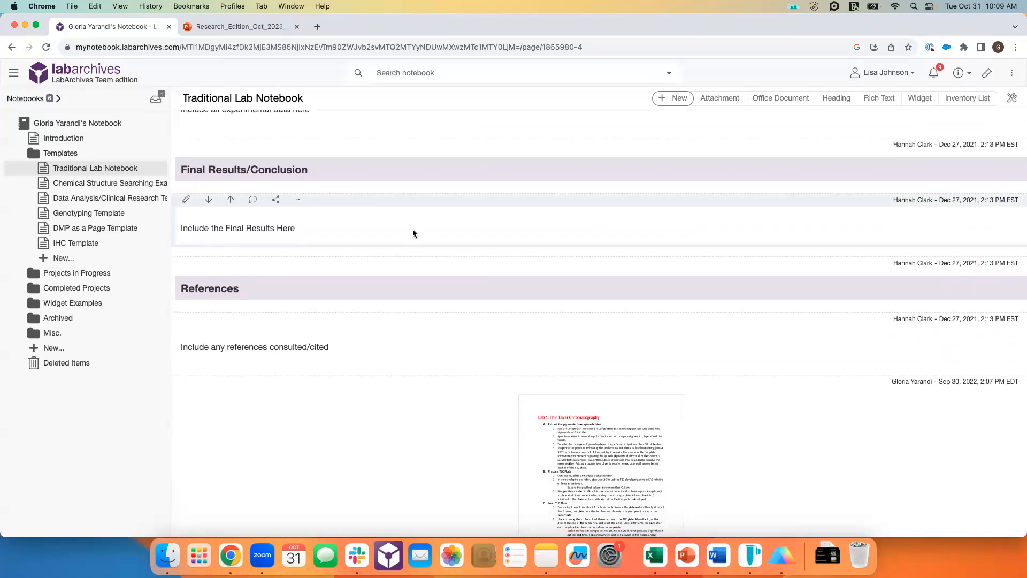
scroll(413, 229, down, 4)
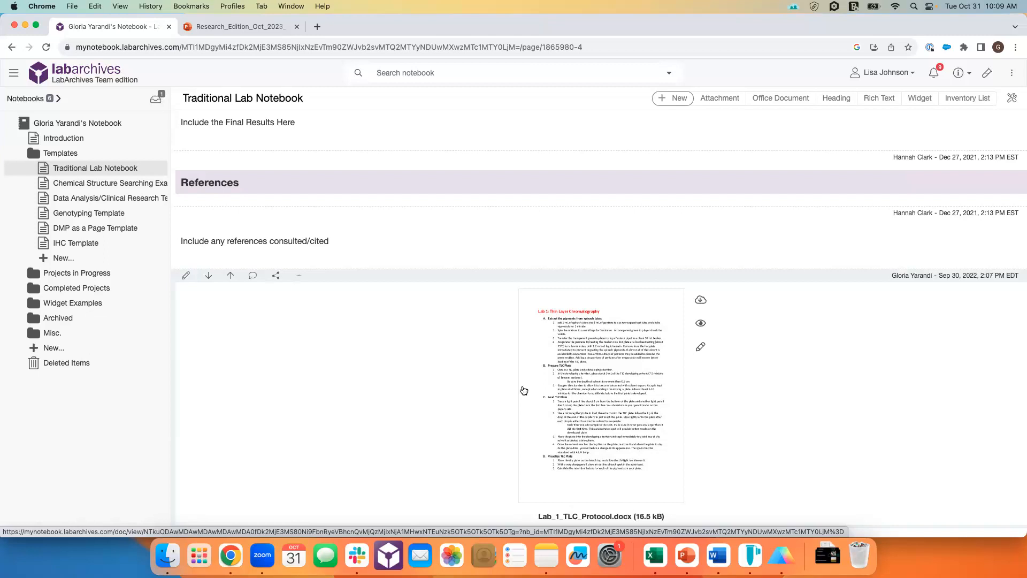
scroll(523, 390, up, 15)
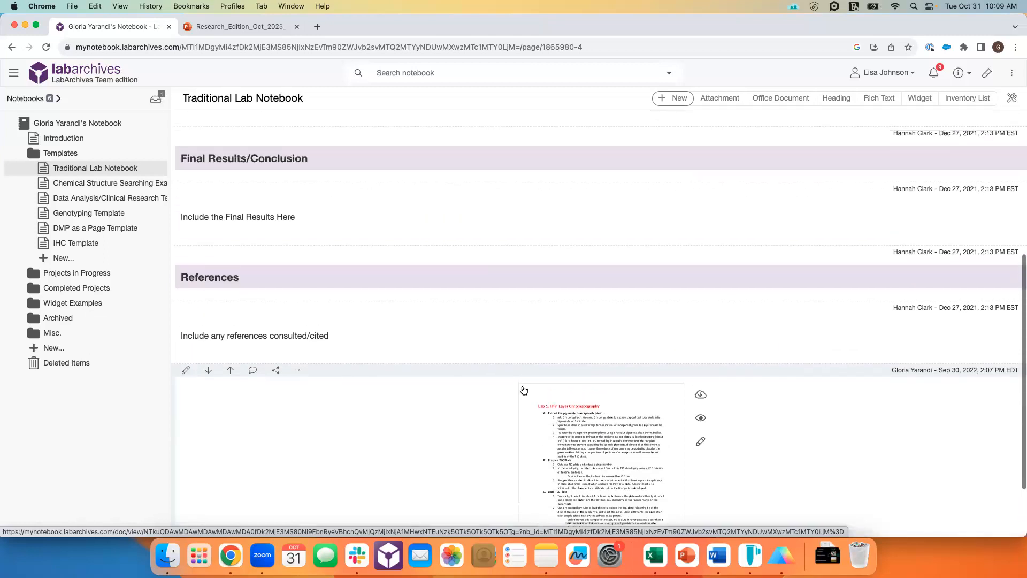
scroll(522, 385, down, 3)
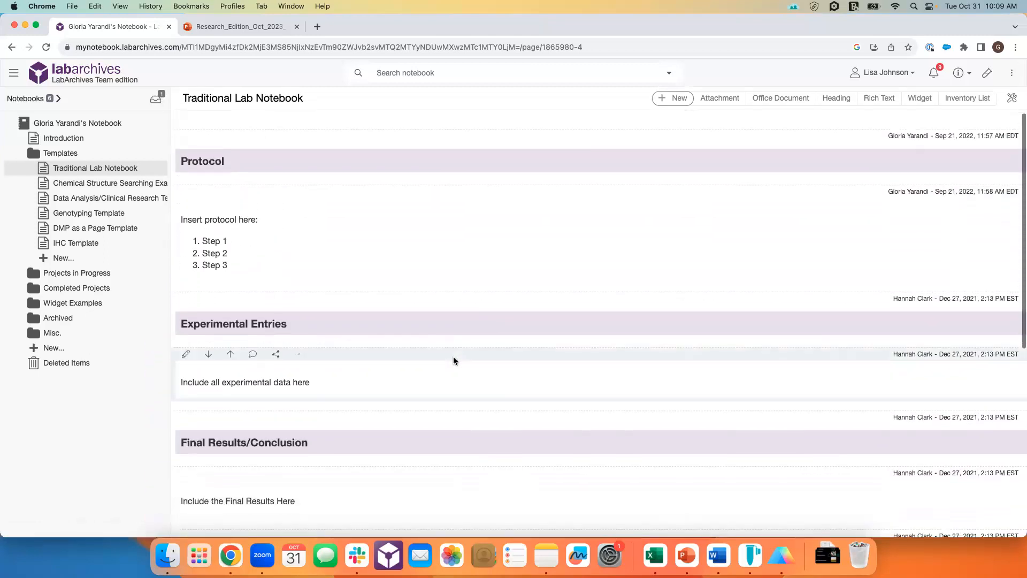
scroll(453, 356, up, 3)
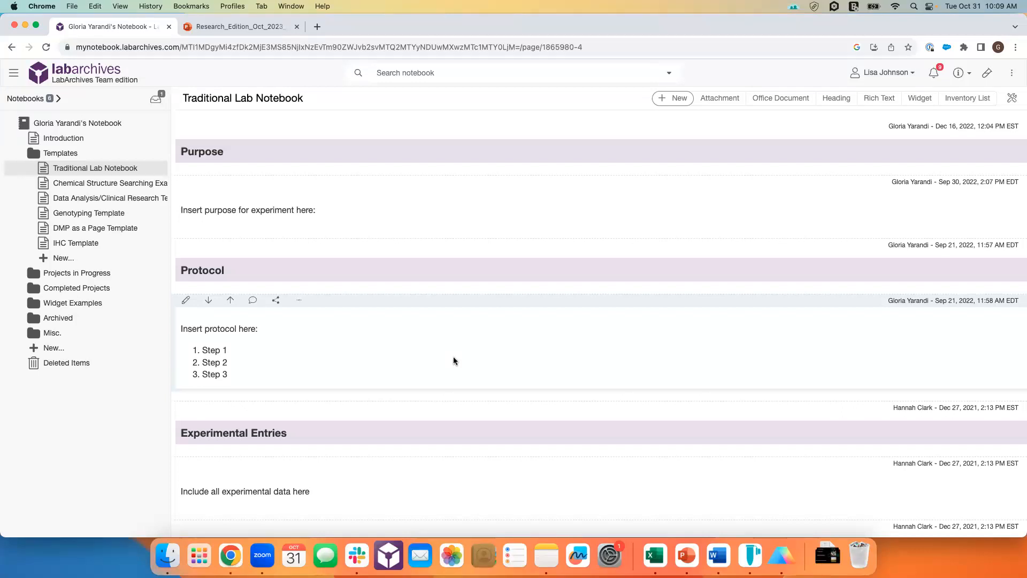
Step: Open the Data Analysis/Clinical Research Template and review its sections from raw data location to Code or Scripts
click(117, 200)
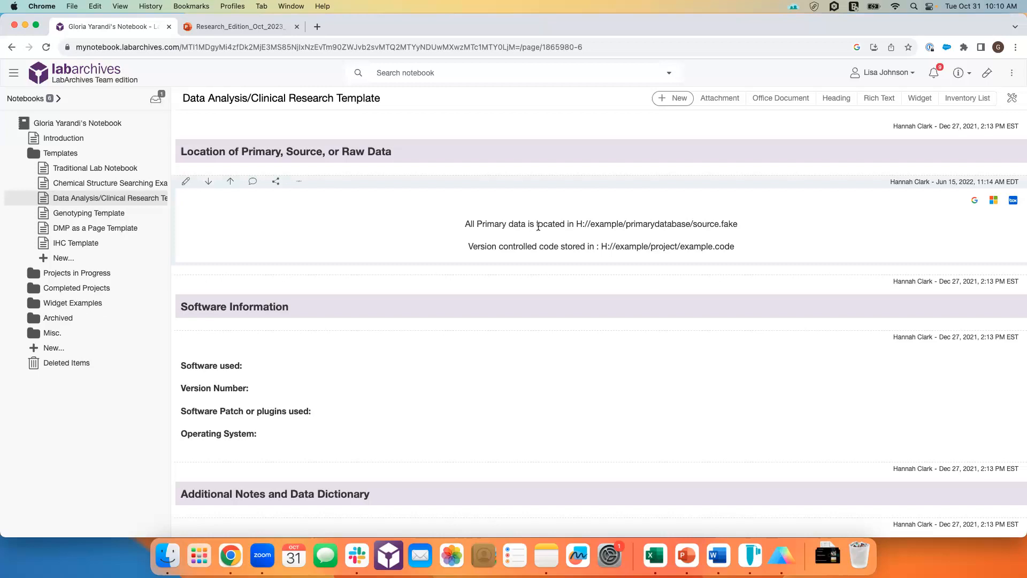
scroll(534, 256, down, 3)
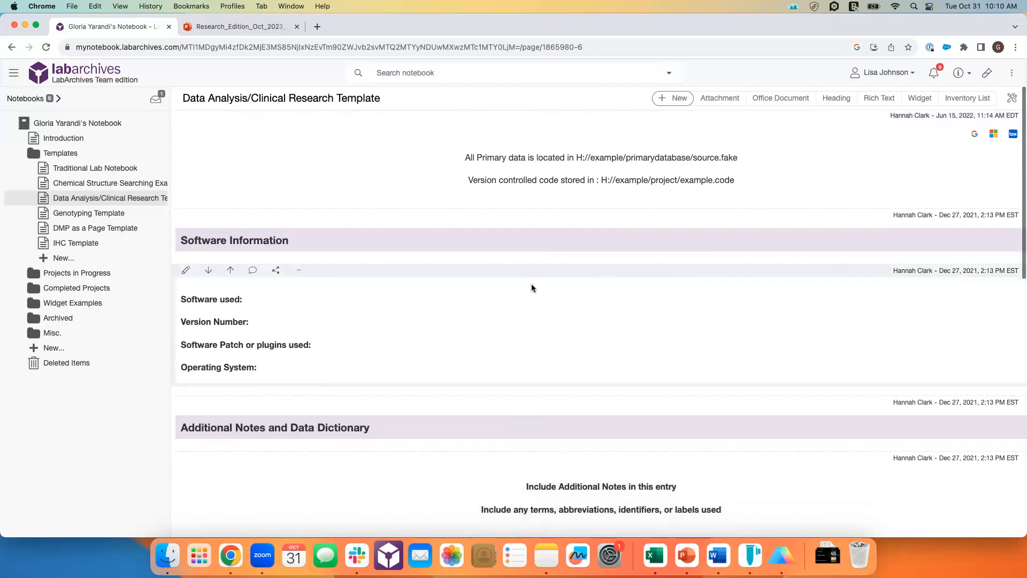
scroll(530, 288, down, 3)
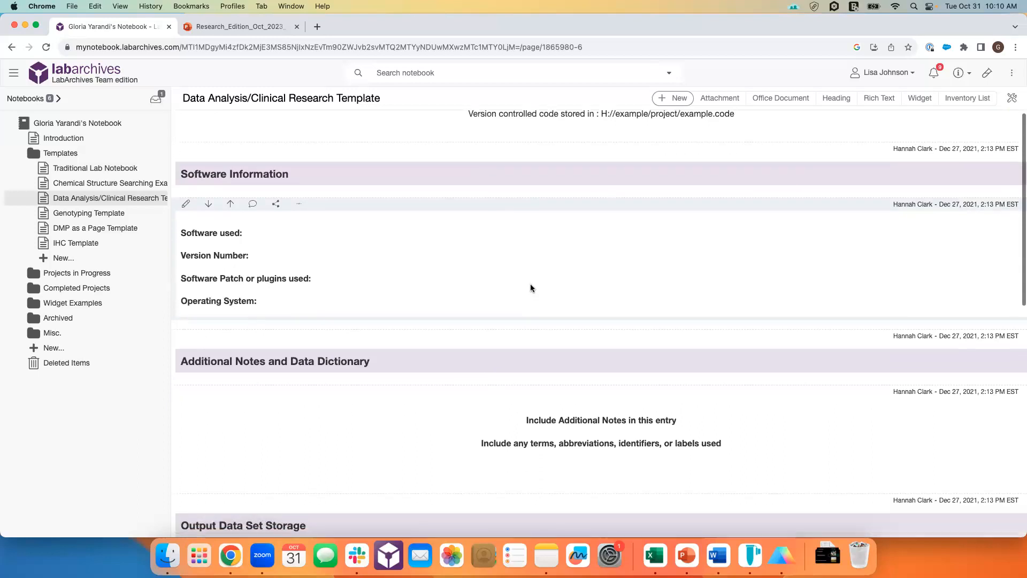
scroll(530, 288, down, 3)
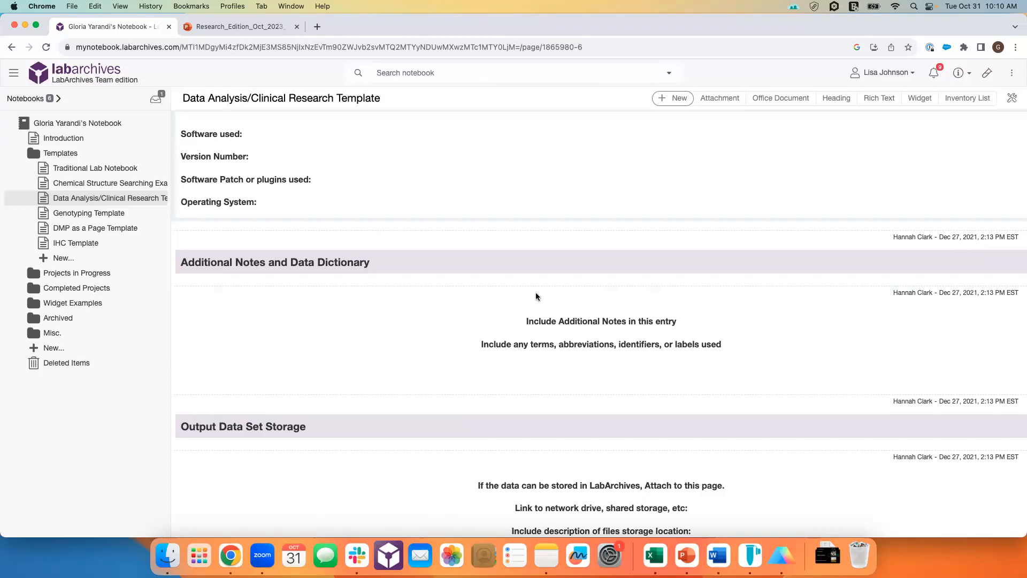
scroll(580, 357, down, 4)
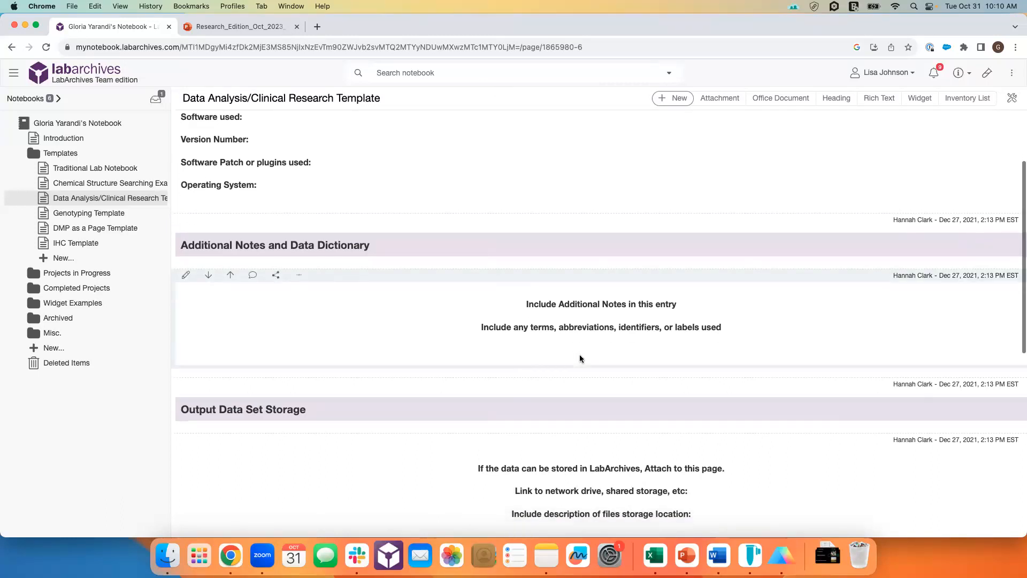
scroll(579, 357, down, 4)
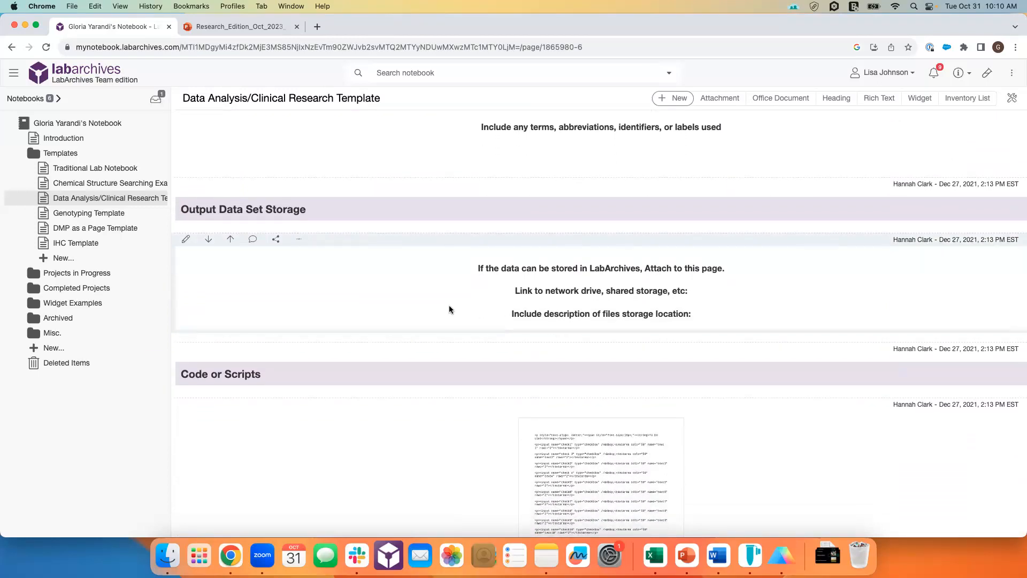
scroll(449, 309, down, 1)
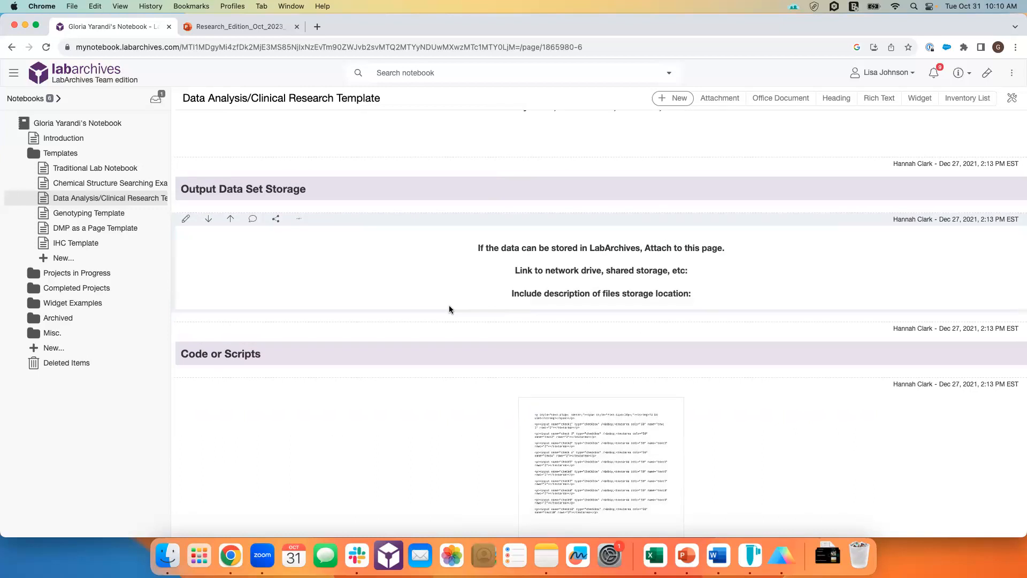
scroll(448, 305, down, 1)
scroll(428, 268, down, 1)
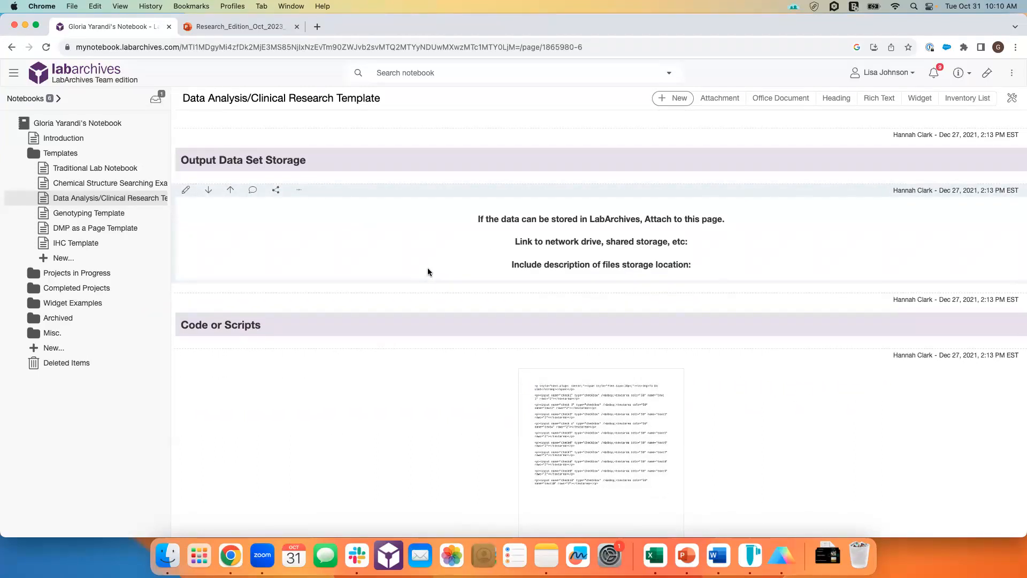
scroll(428, 271, down, 3)
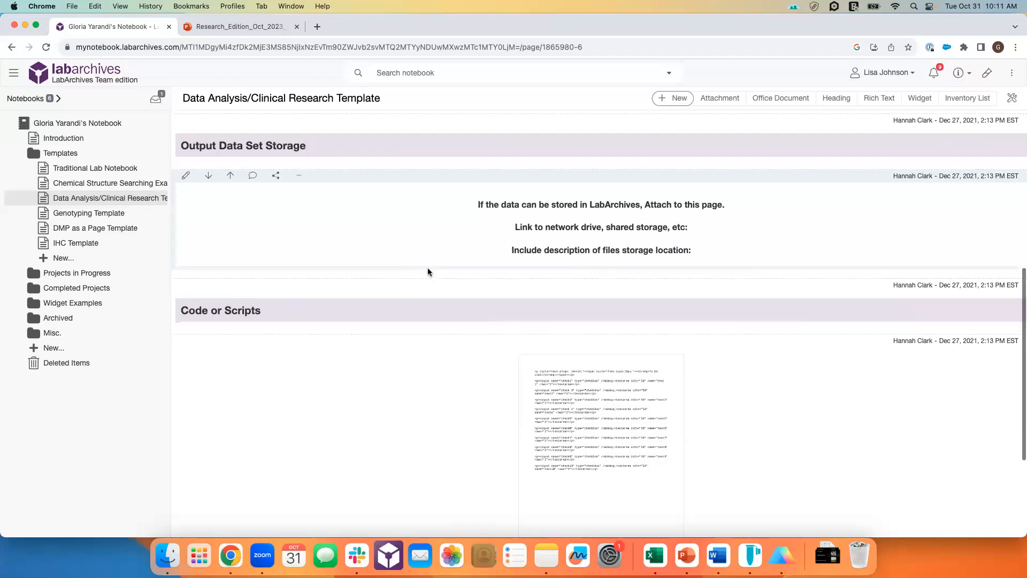
scroll(429, 332, down, 4)
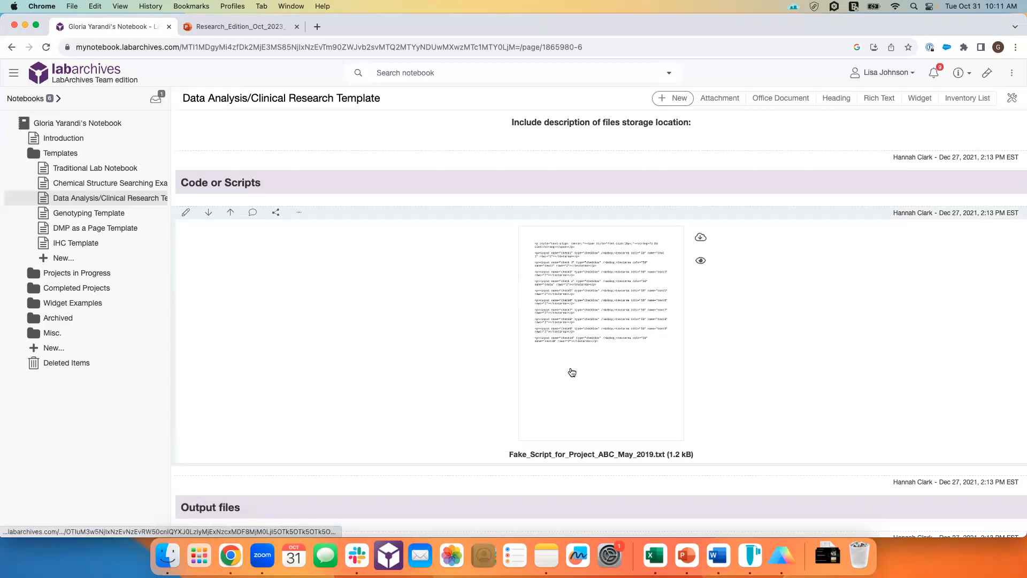
Step: Show the entry types that can be added to the page, close the list and view the Output files section
click(661, 98)
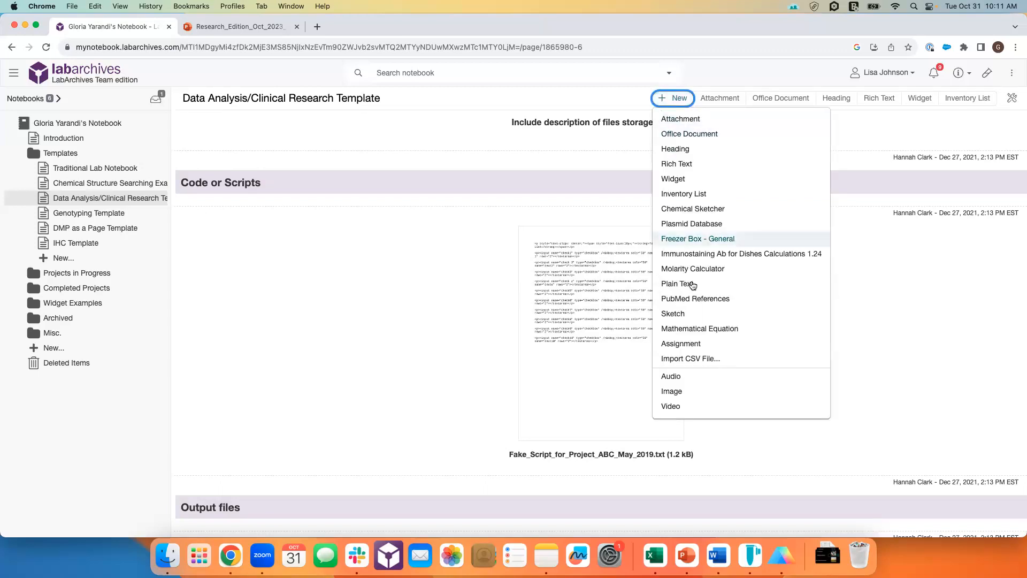
click(679, 101)
scroll(582, 229, down, 2)
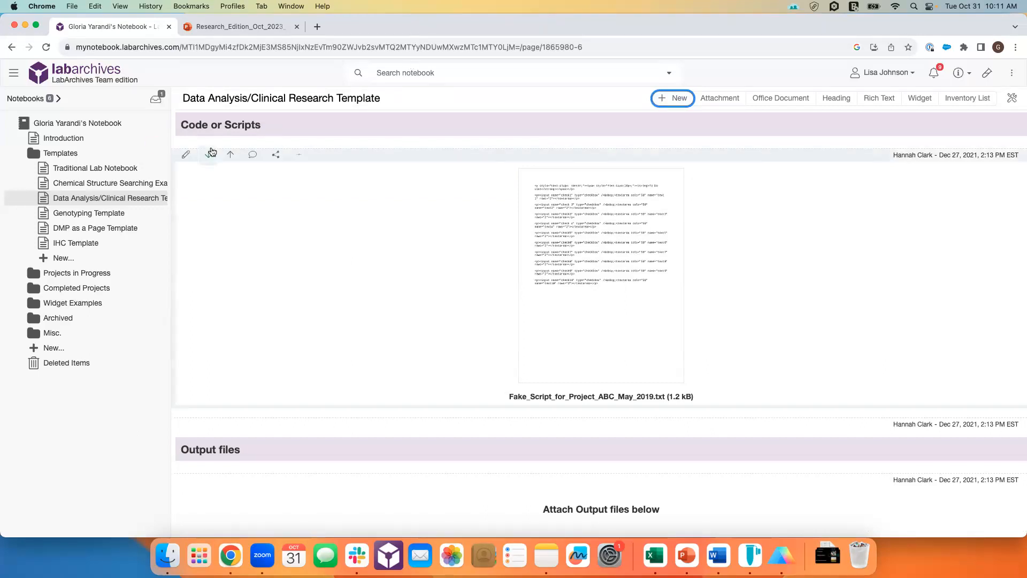
Step: Open the Genotyping Template and look over its purpose, protocol and results sections
click(122, 219)
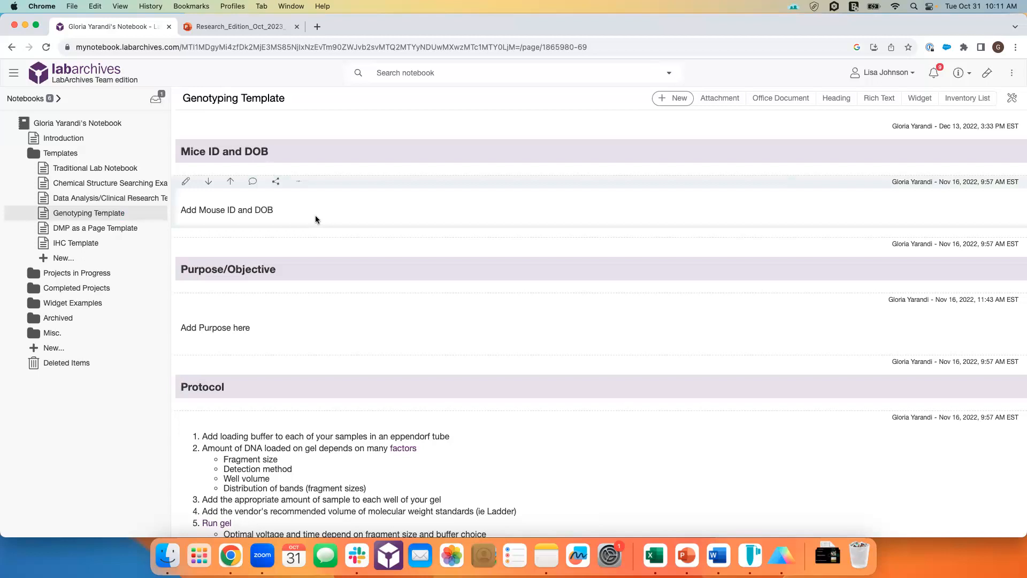
scroll(316, 215, down, 3)
scroll(315, 288, down, 2)
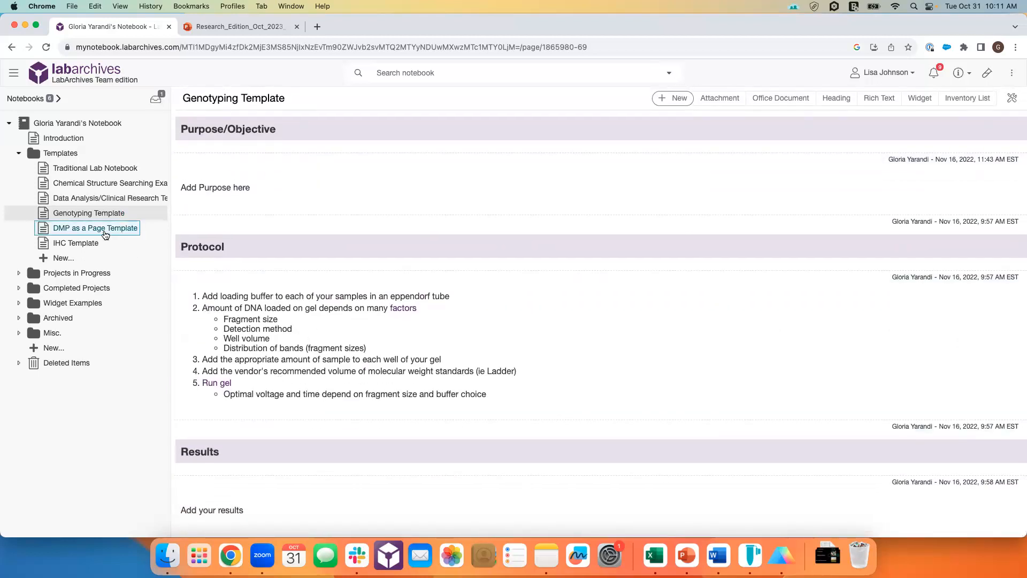
Step: Open the IHC Template and review its reagent list and the Day 1 and Day 2 protocol checklists
click(91, 244)
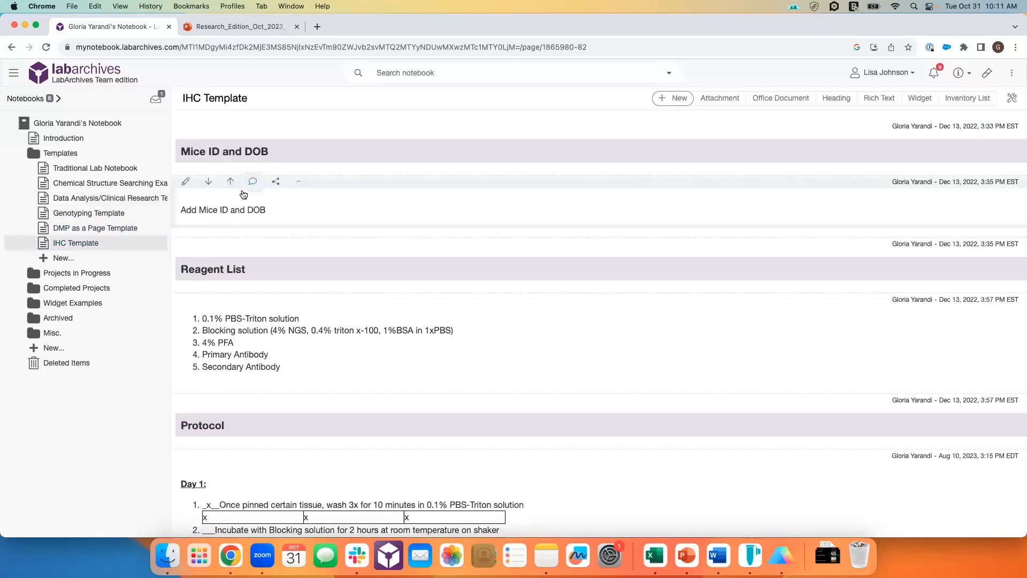
scroll(277, 224, down, 1)
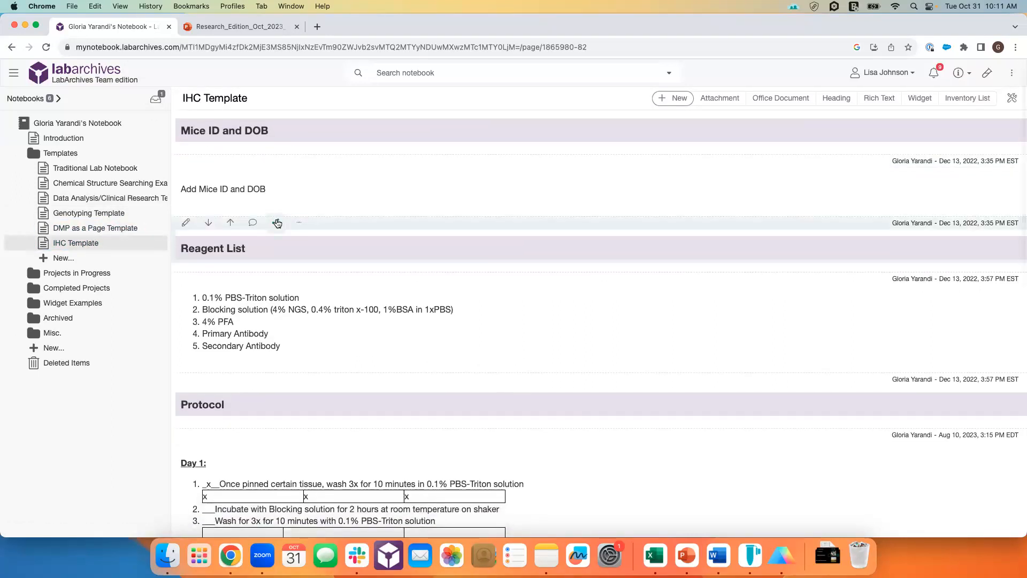
scroll(277, 224, down, 5)
scroll(276, 379, down, 4)
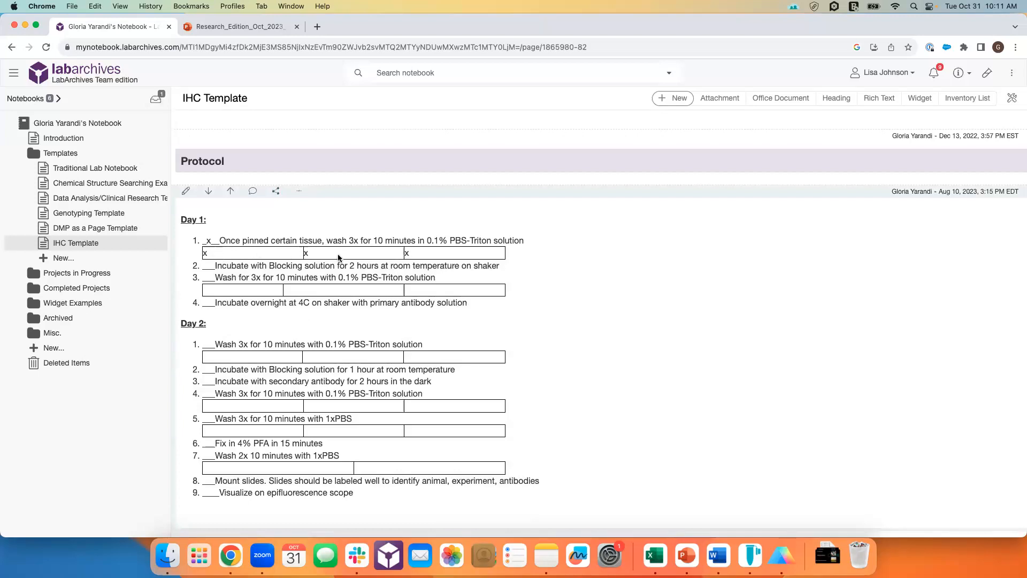
scroll(338, 257, down, 1)
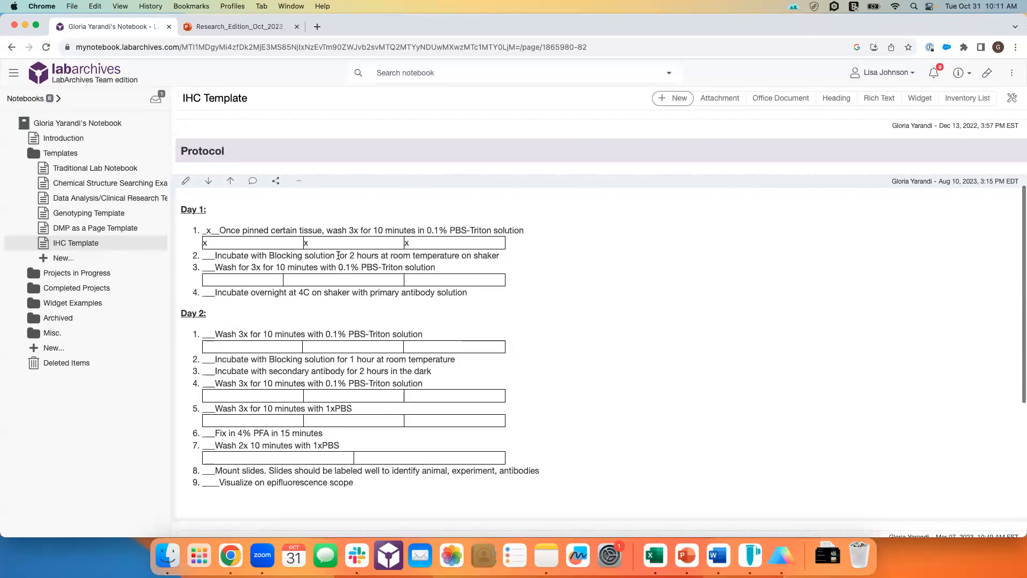
scroll(244, 407, down, 6)
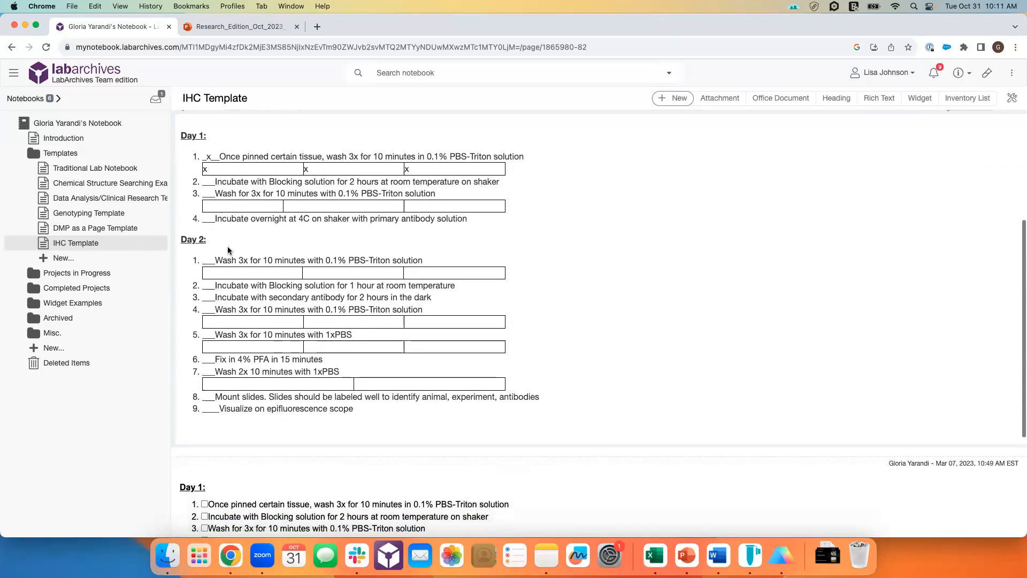
scroll(243, 407, down, 5)
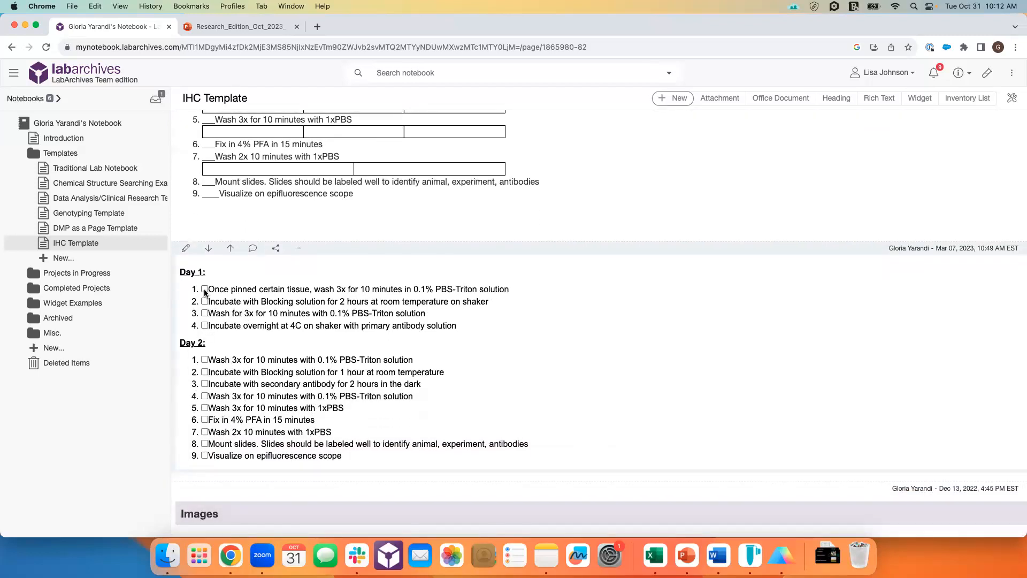
Step: Try ticking all four Day 1 steps in the IHC Template's checkbox protocol entry and discard the edit
click(205, 292)
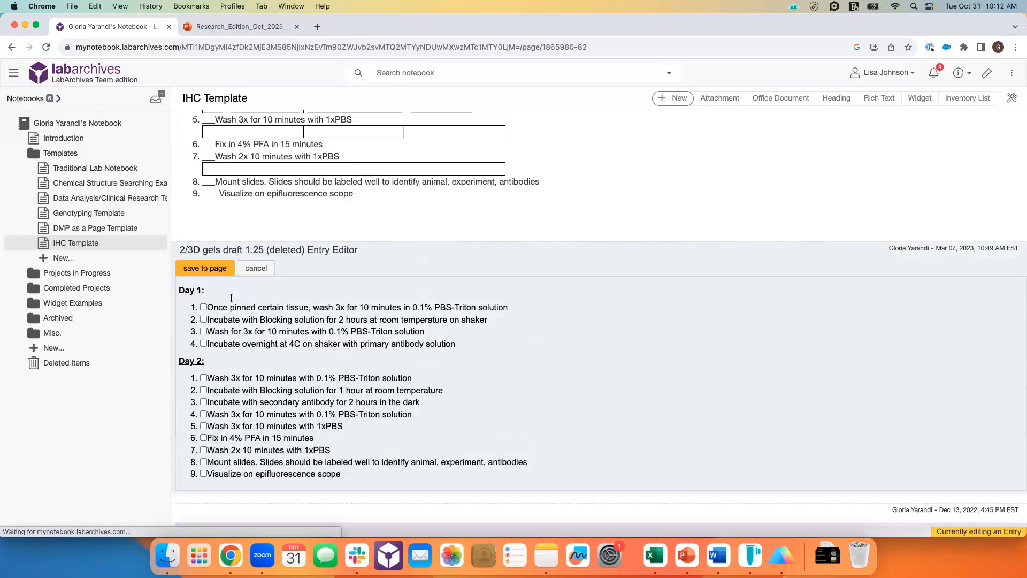
click(204, 298)
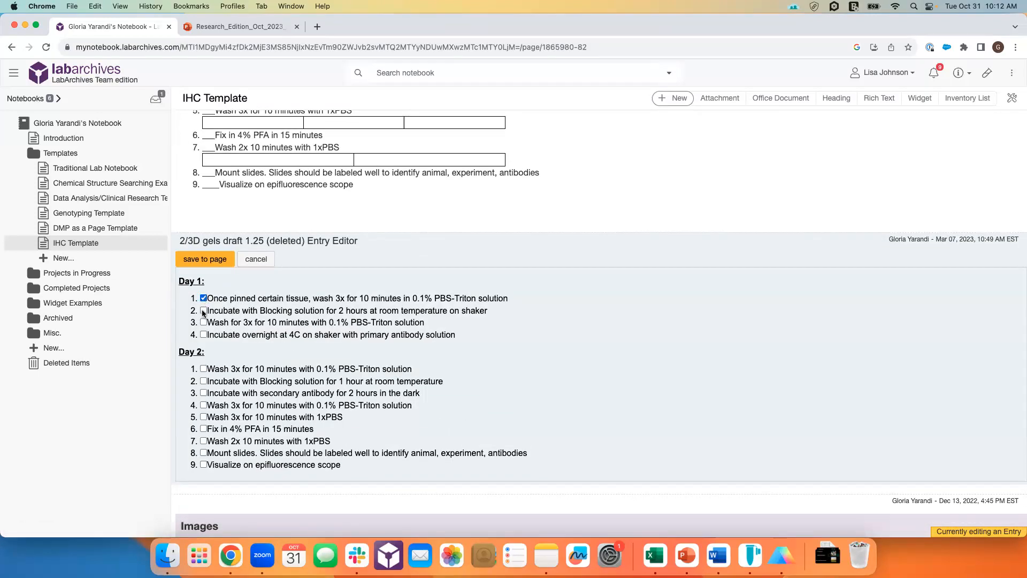
click(203, 311)
click(203, 323)
click(204, 335)
click(253, 259)
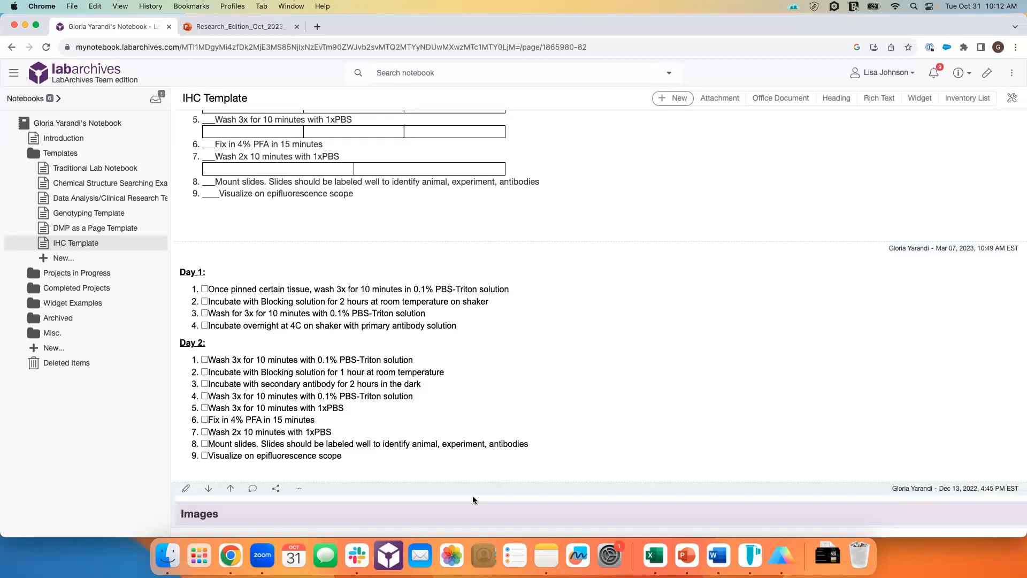
Step: View the Images heading of the IHC Template, return to the page start and select the Projects in Progress folder
scroll(443, 527, down, 1)
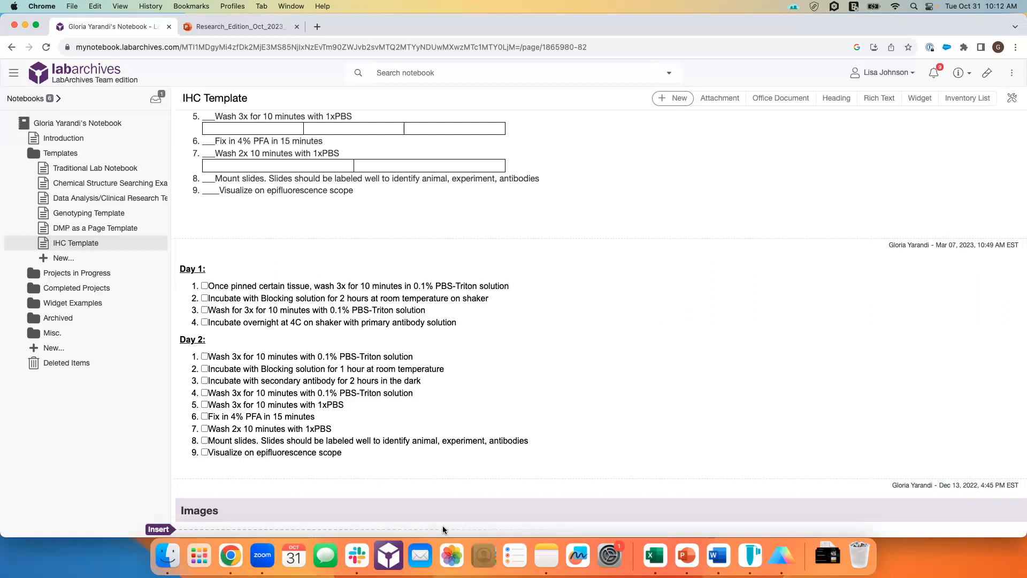
scroll(272, 234, up, 10)
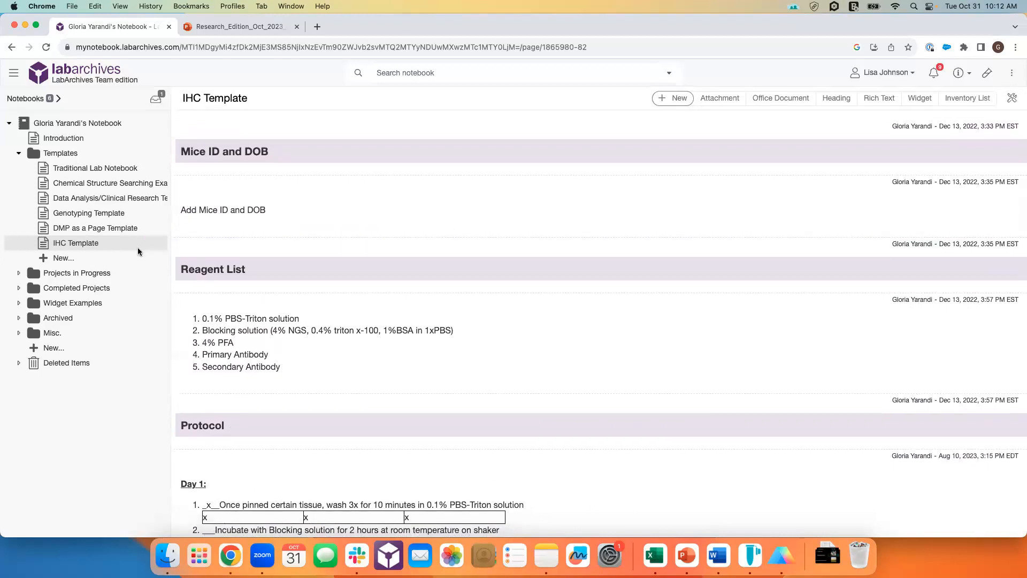
click(79, 273)
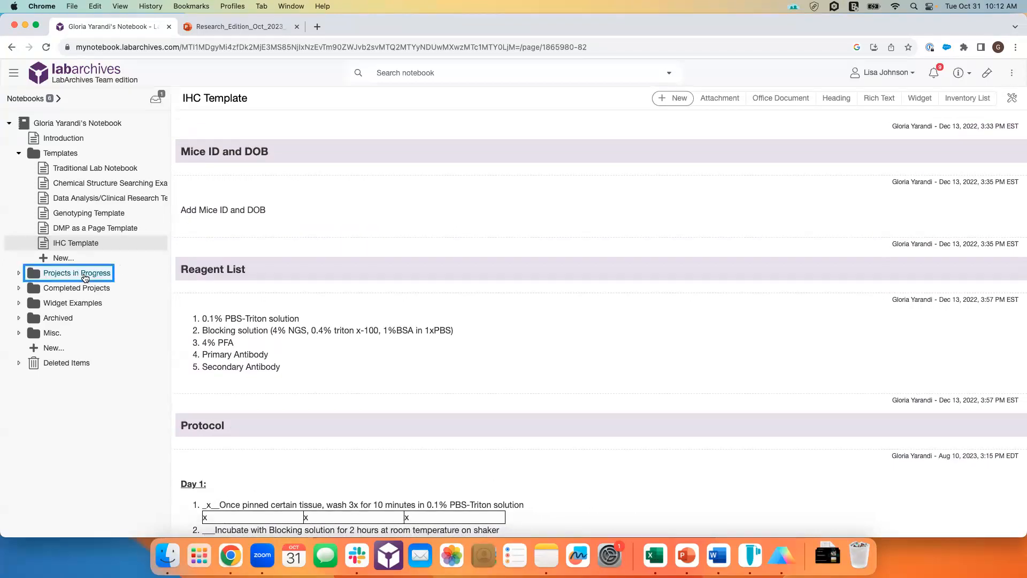
Step: Expand the Microglia in Depression project folder down through Genotyping to its September folder
click(64, 289)
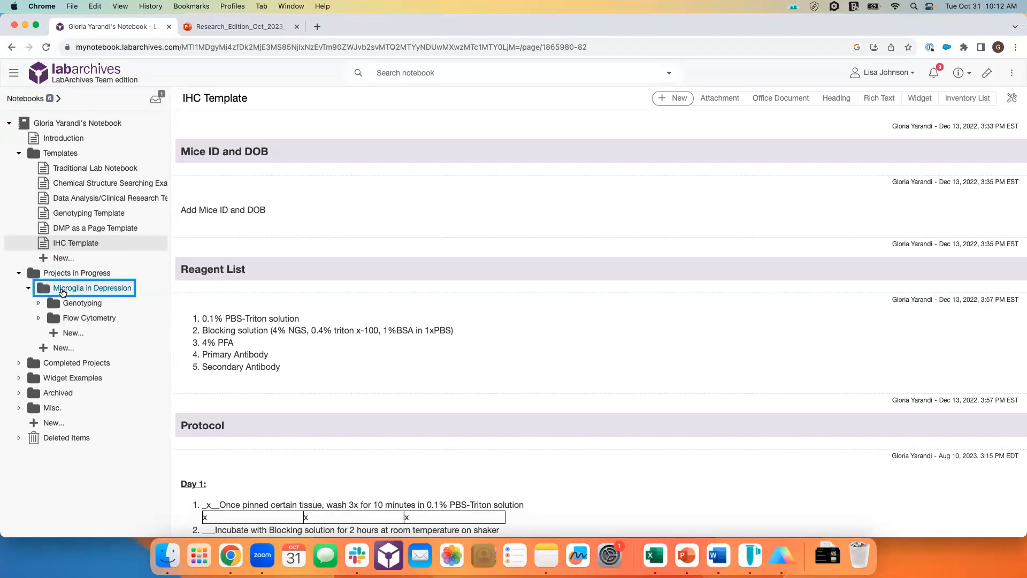
click(70, 304)
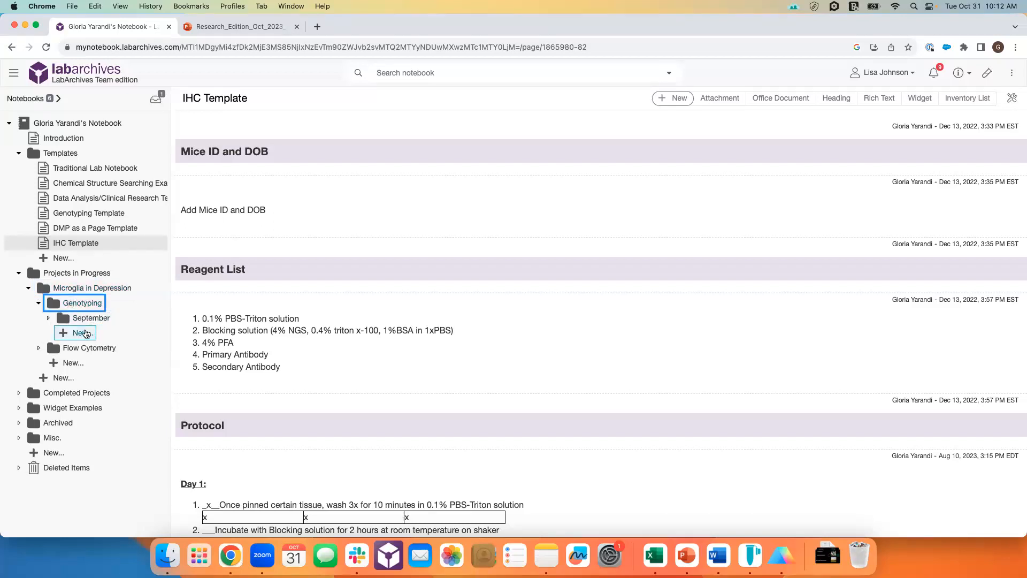
click(84, 320)
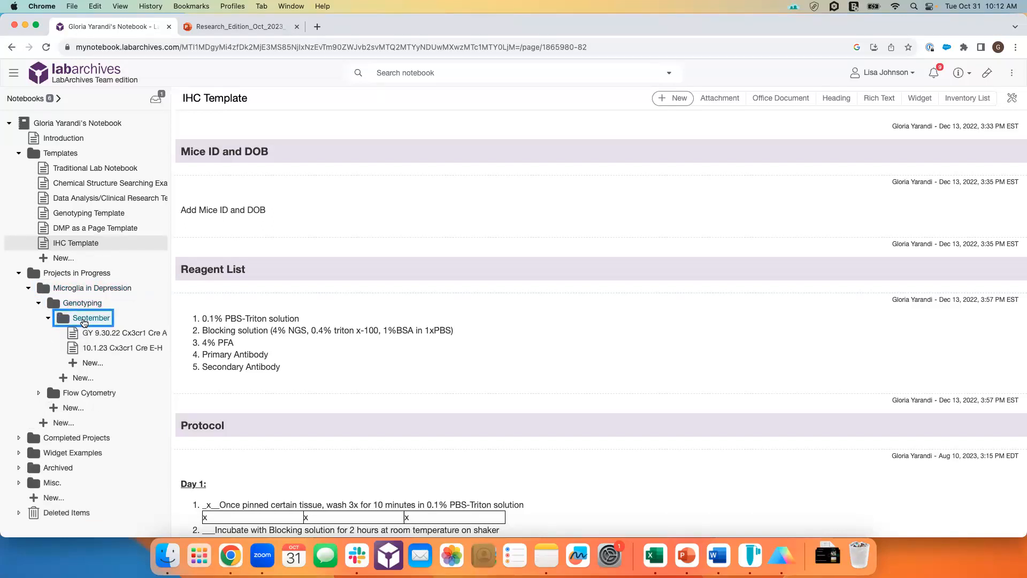
Step: Copy the existing Genotyping Template into the September folder as a new page, including all of its entries
click(87, 365)
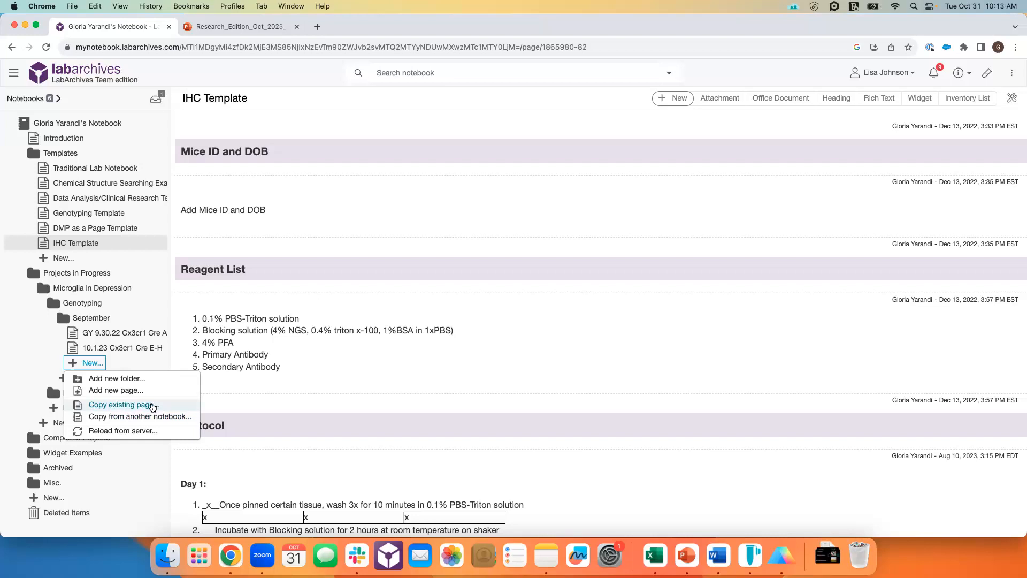
click(153, 408)
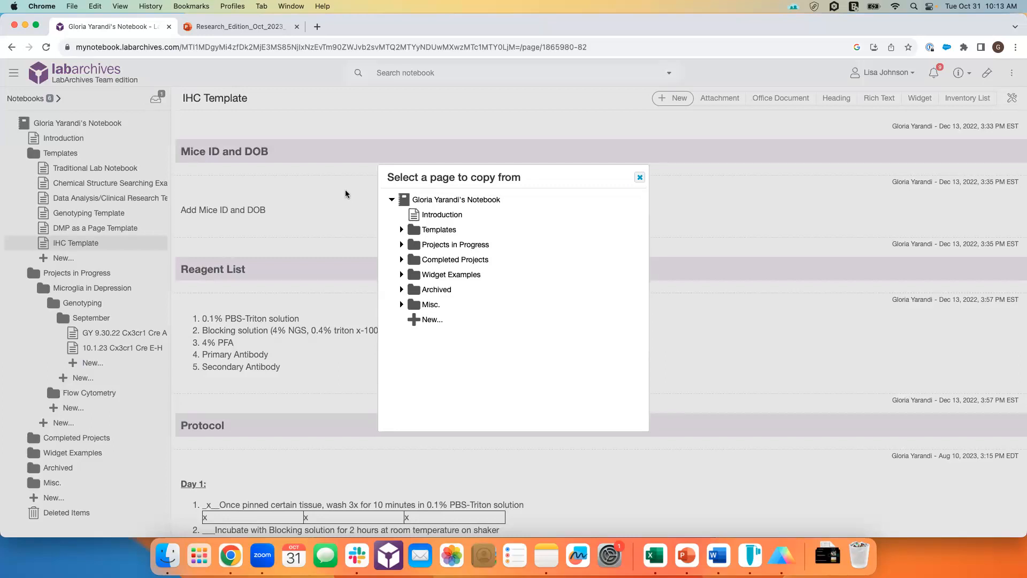
click(401, 229)
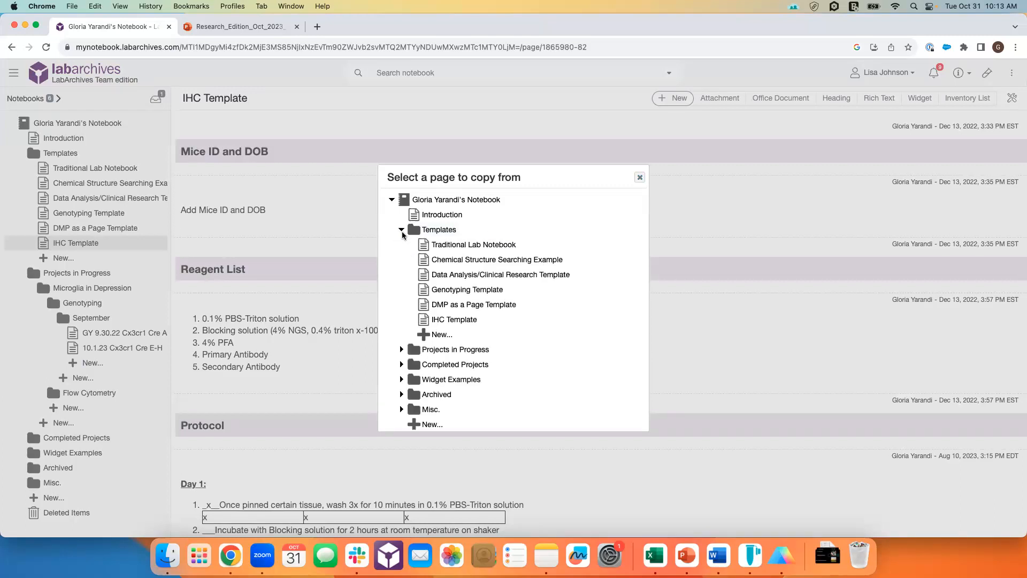
click(433, 294)
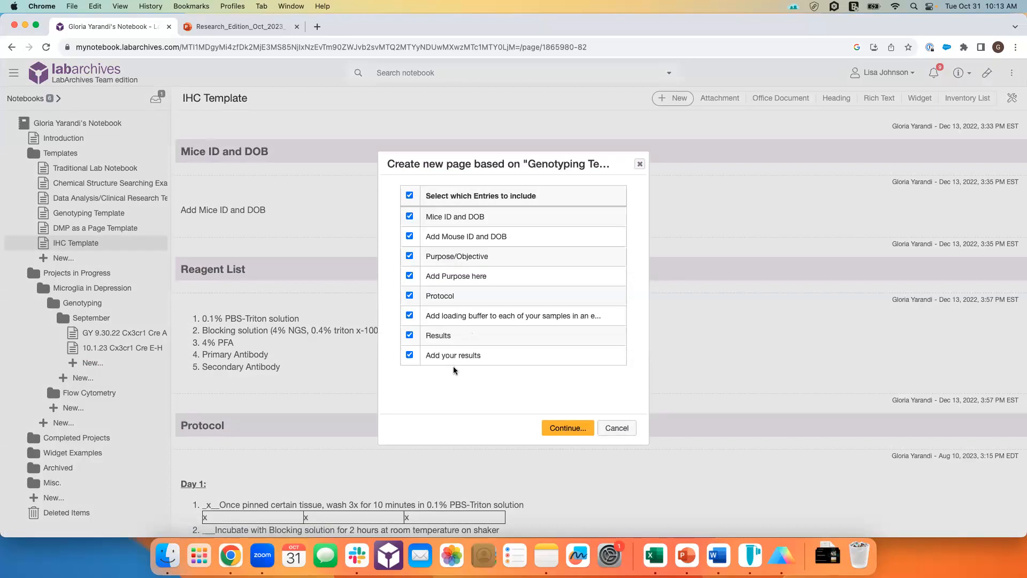
click(410, 216)
click(410, 196)
click(563, 428)
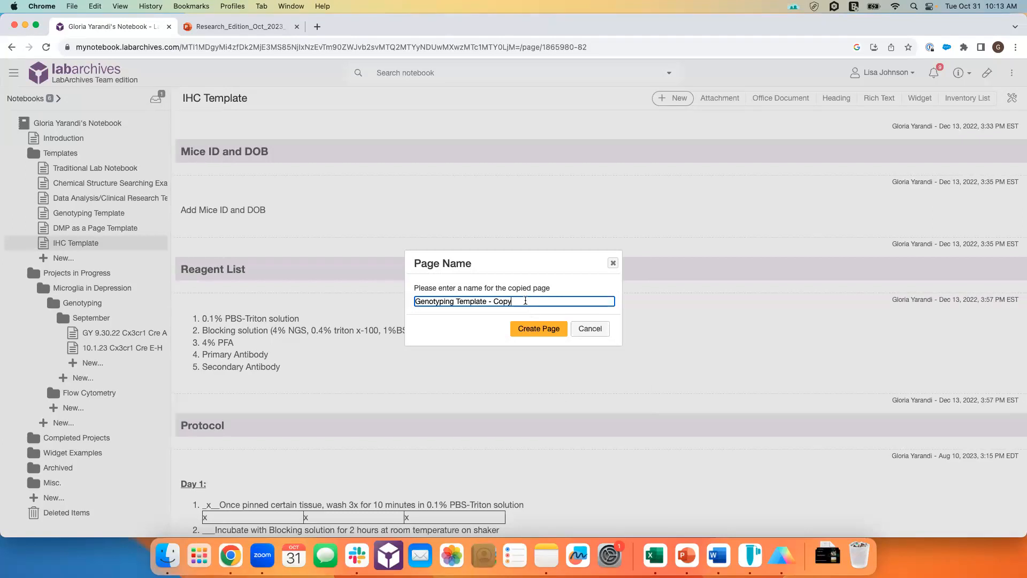
Step: Name the copied page 10.31 GY Mice 12-21 and create it
drag(526, 301, 337, 295)
key(BackSpace)
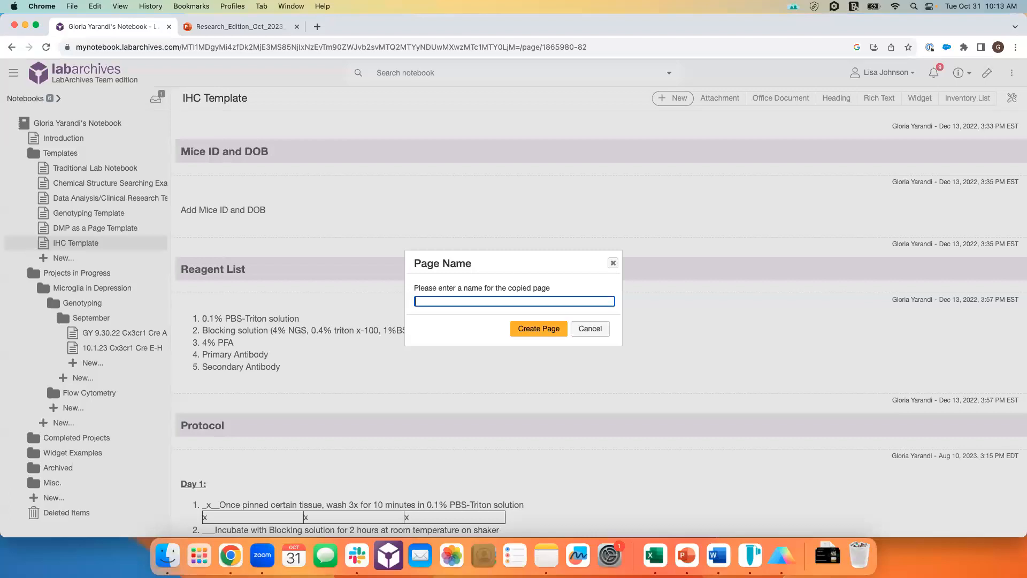
text(10/)
text(31 GY)
text( 12-21)
text(Mous)
key(BackSpace)
key(BackSpace)
key(BackSpace)
text(ice)
click(557, 328)
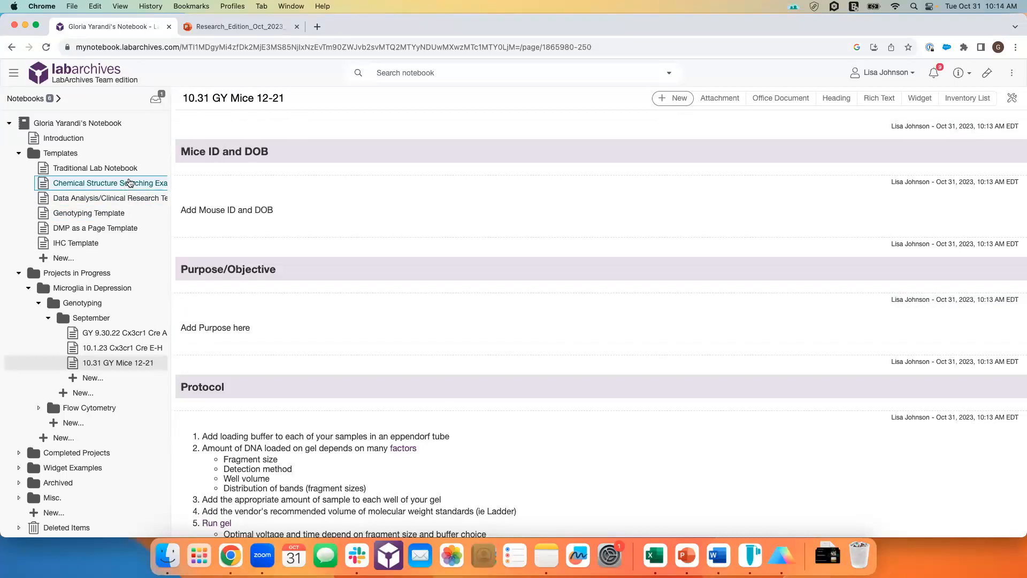
Step: Replace the placeholder text under Mice ID and DOB with 10/12/21 and save the entry to the page
double_click(303, 216)
drag(286, 278, 165, 272)
key(BackSpace)
scroll(294, 385, down, 3)
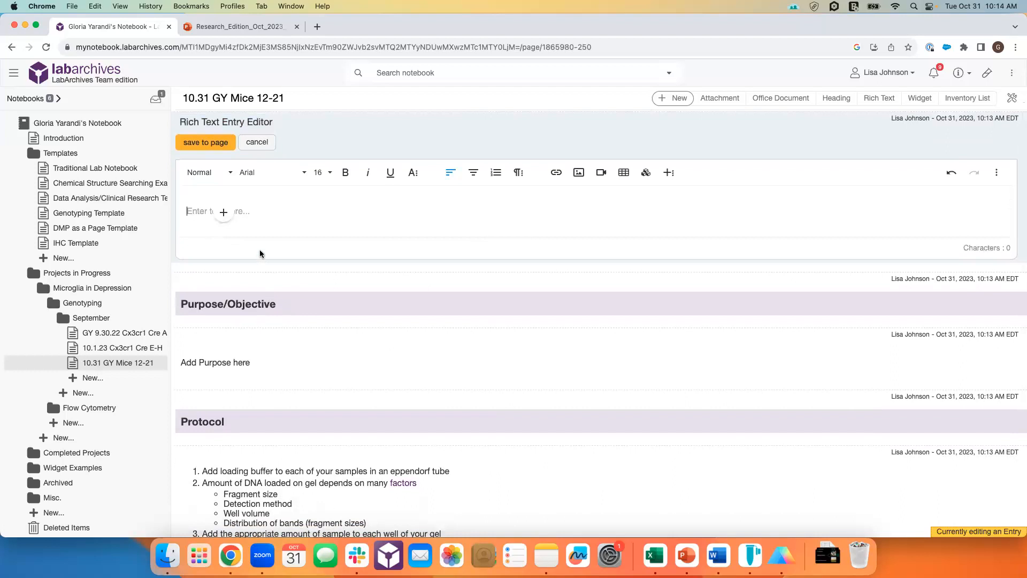
text(10/12)
text(/12)
key(BackSpace)
key(BackSpace)
text(21)
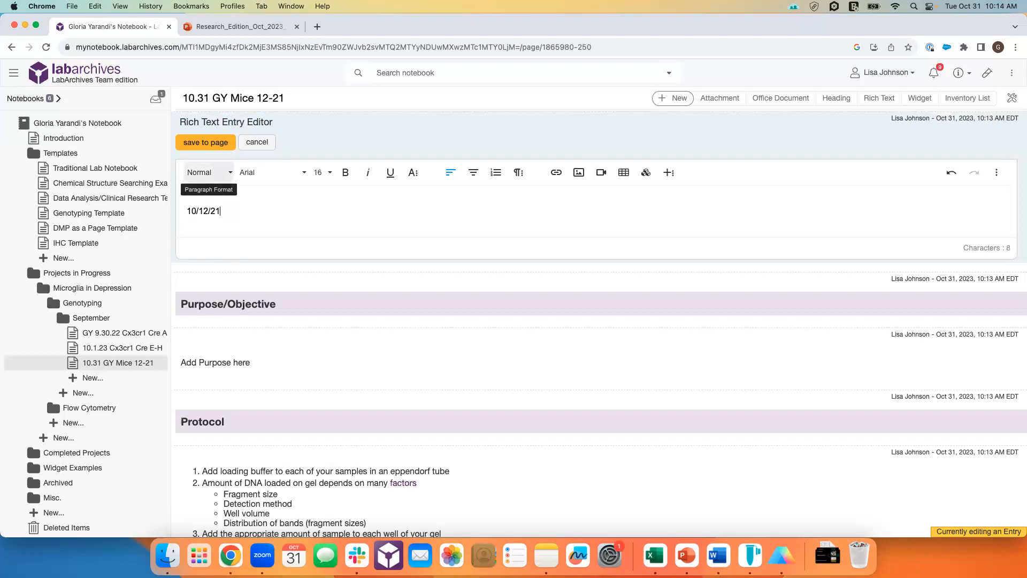
click(223, 142)
Step: Look over the new page's remaining sections and the GY 9.30.22 Cx3cr1 Cre A-D page's items used, protocol, result images and plasmid map
scroll(260, 288, down, 1)
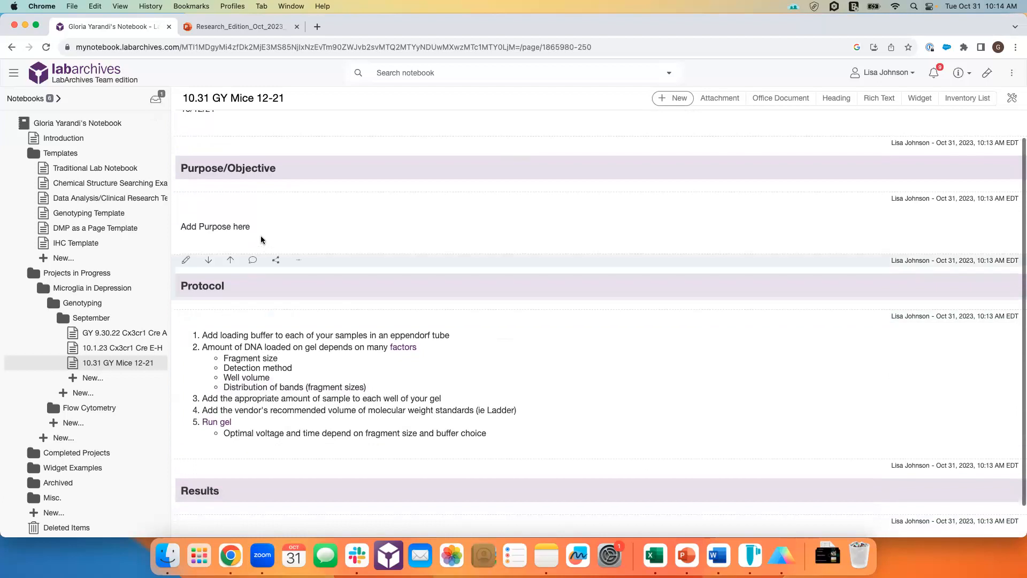
scroll(262, 235, down, 2)
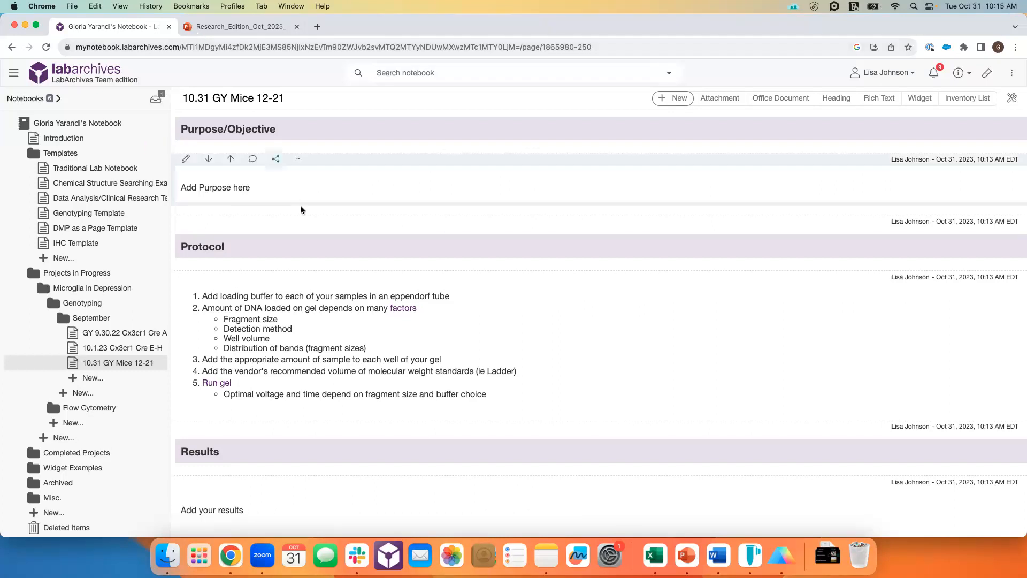
mouse_move(301, 309)
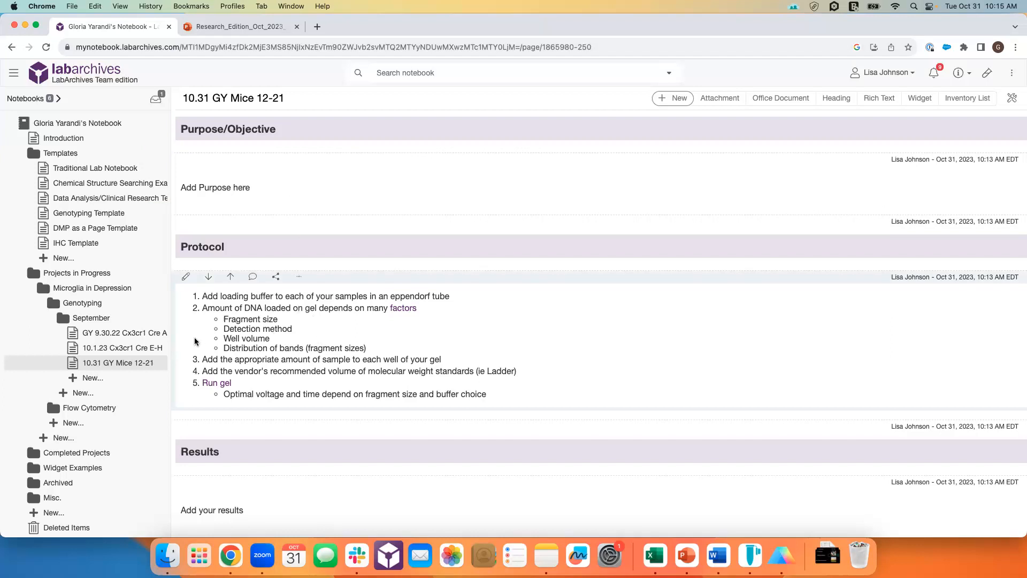
click(120, 333)
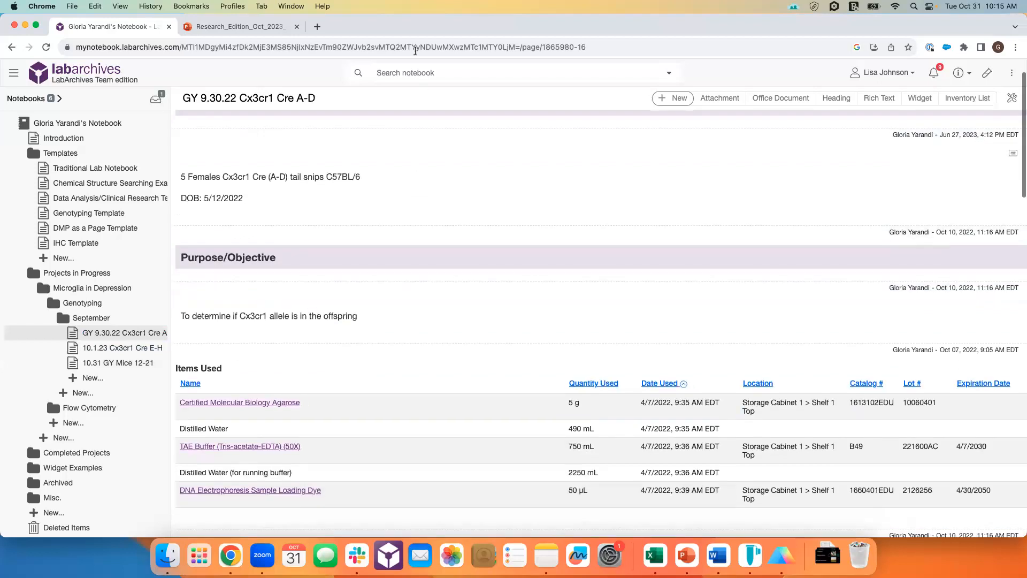
scroll(423, 194, down, 5)
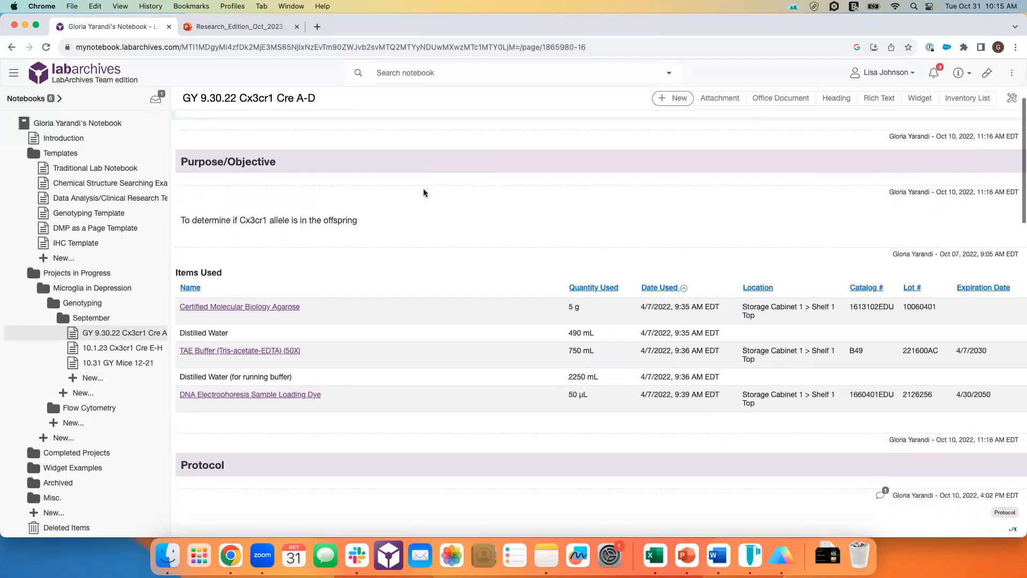
scroll(421, 214, down, 6)
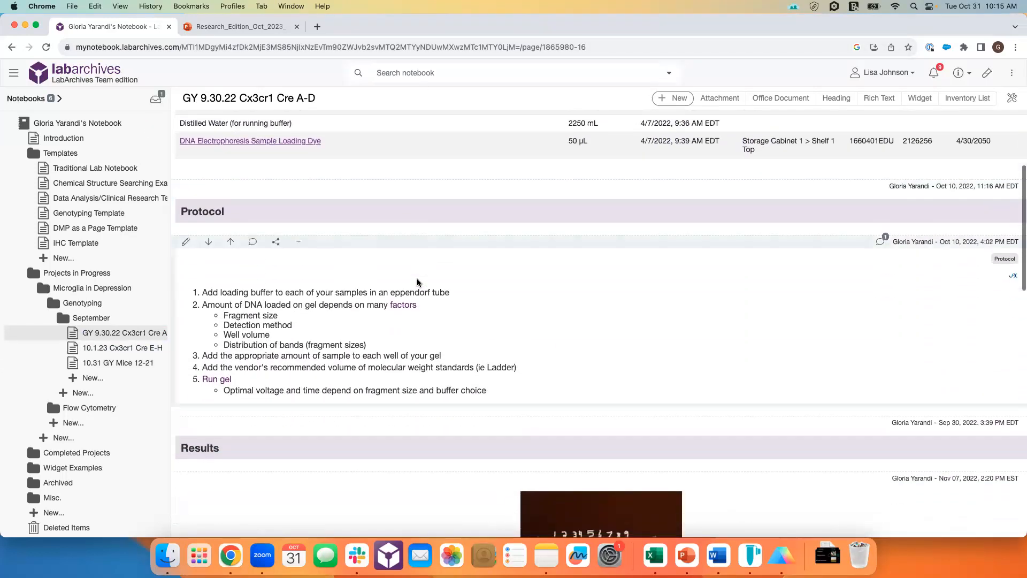
scroll(418, 282, down, 12)
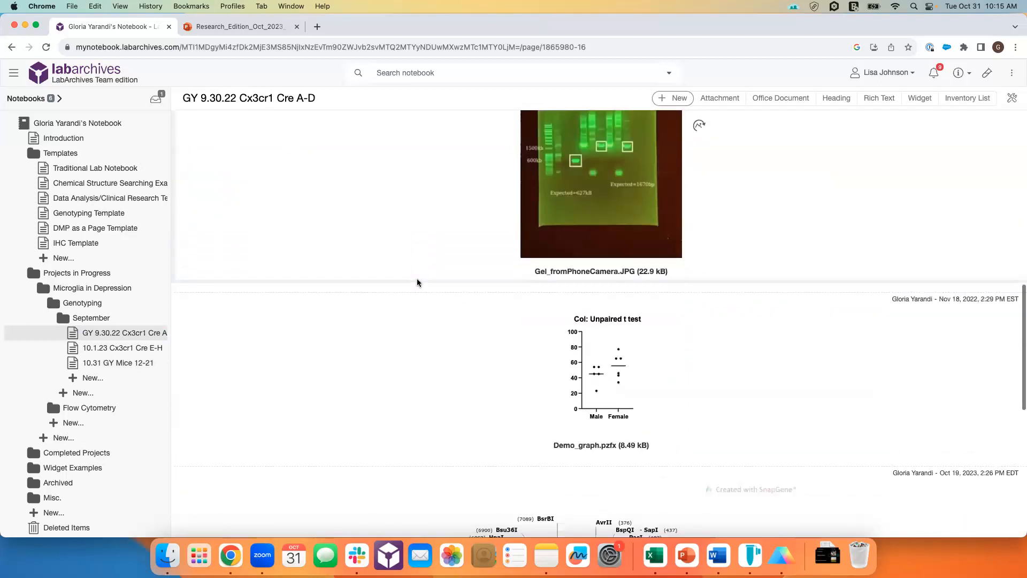
scroll(418, 282, down, 6)
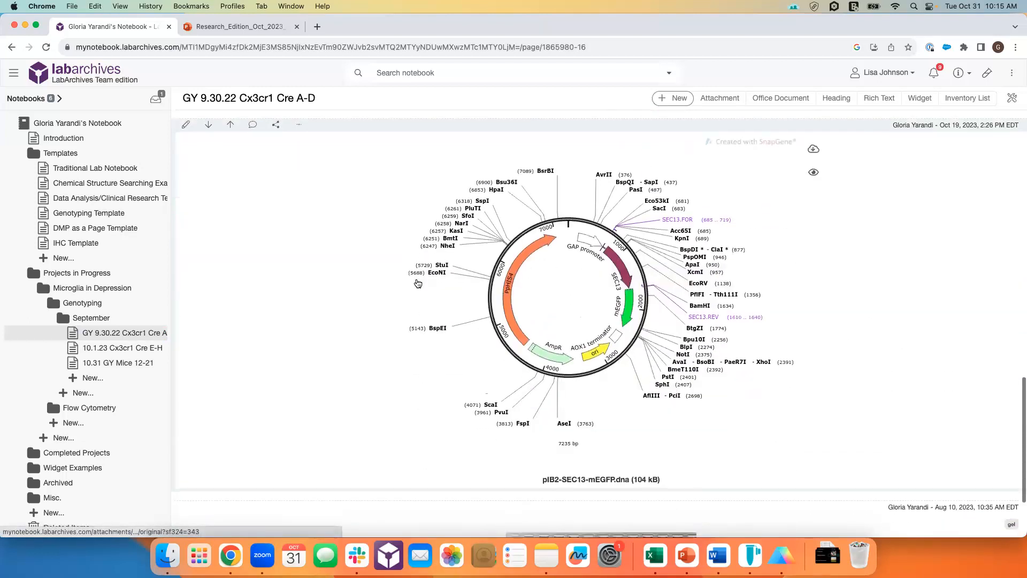
scroll(544, 261, down, 1)
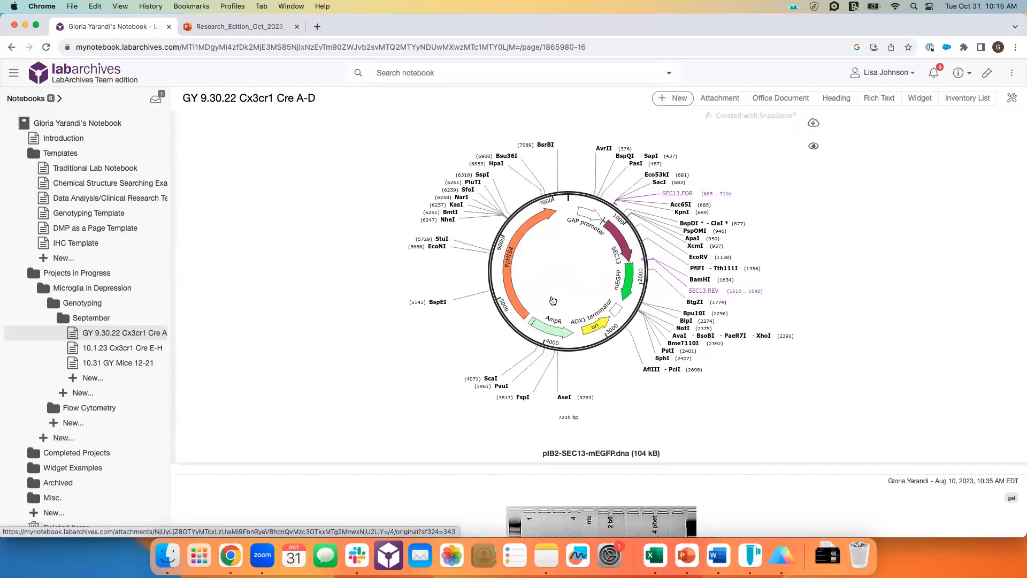
scroll(553, 320, up, 1)
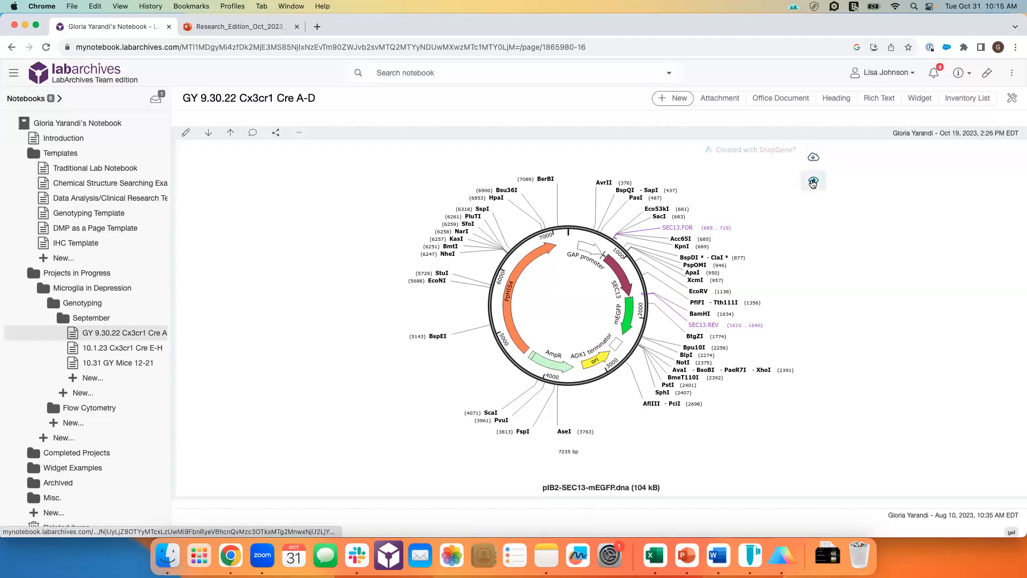
Step: View the pIB2-SEC13-mEGFP.dna attachment in the Docs Viewer, checking its map, sequence and primers, and return to the notebook page
click(812, 183)
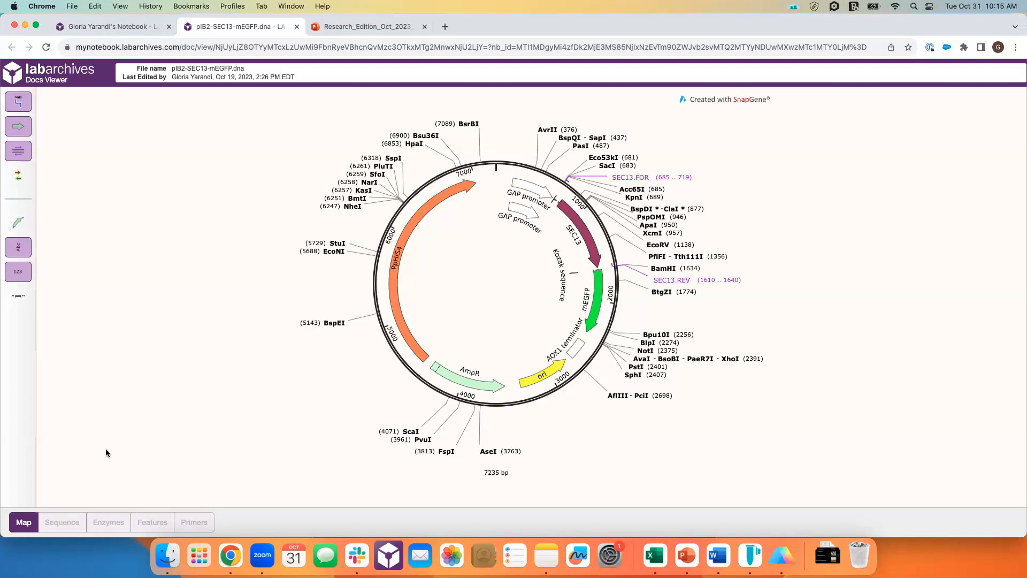
click(65, 523)
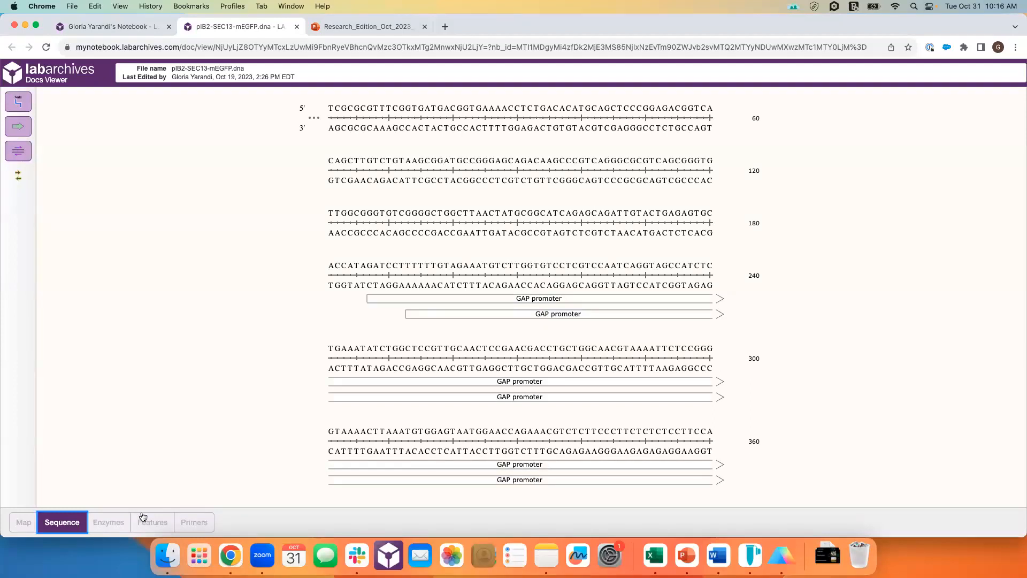
click(193, 522)
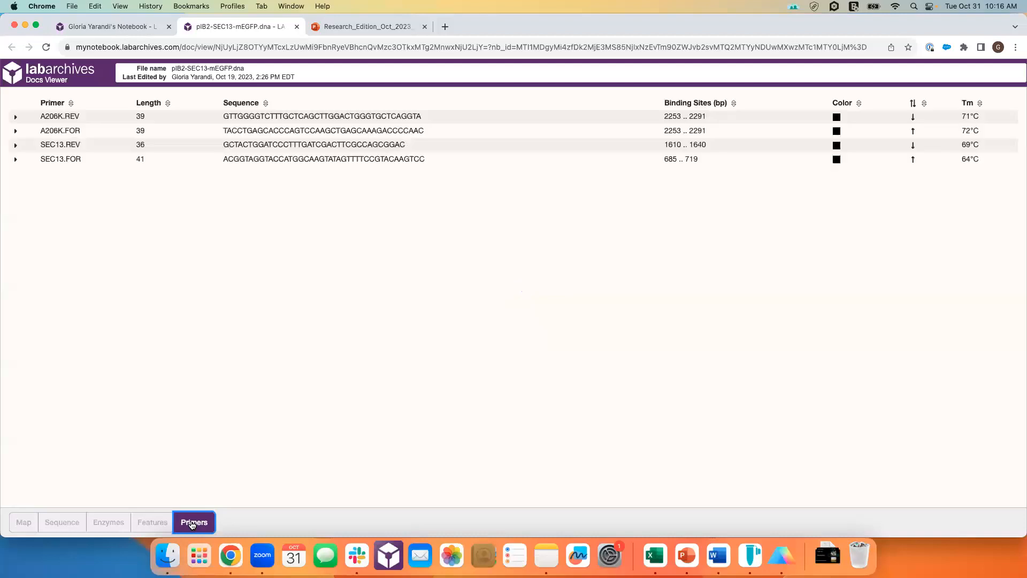
click(17, 520)
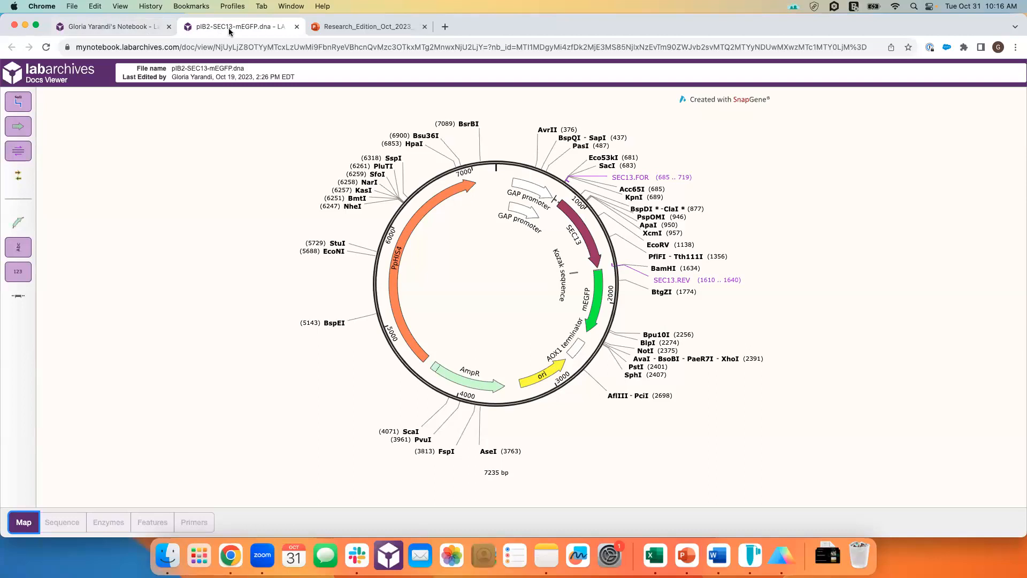
click(148, 33)
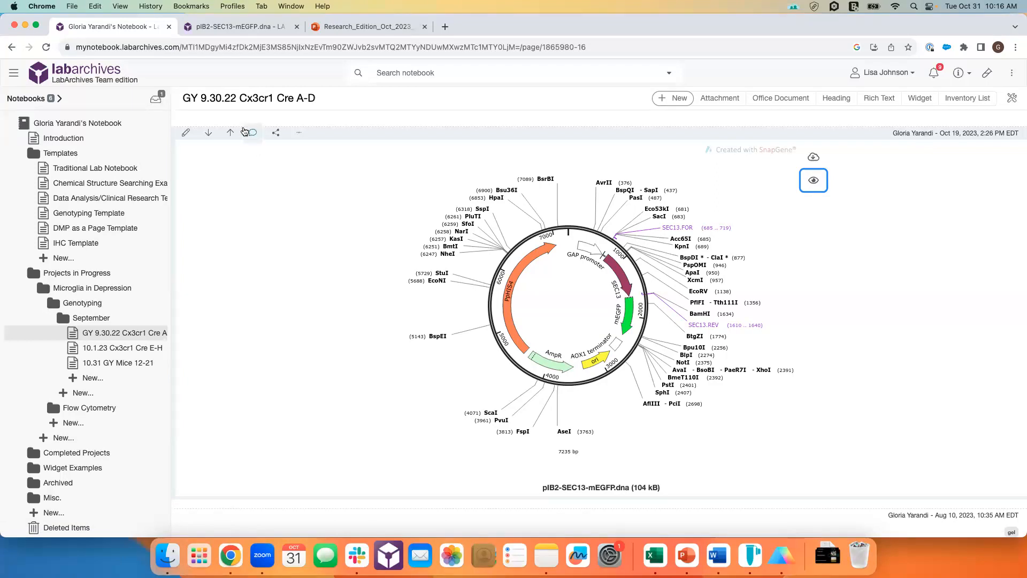
Step: Open the comment box on the pIB2-SEC13-mEGFP.dna entry and close it without adding a comment
click(251, 132)
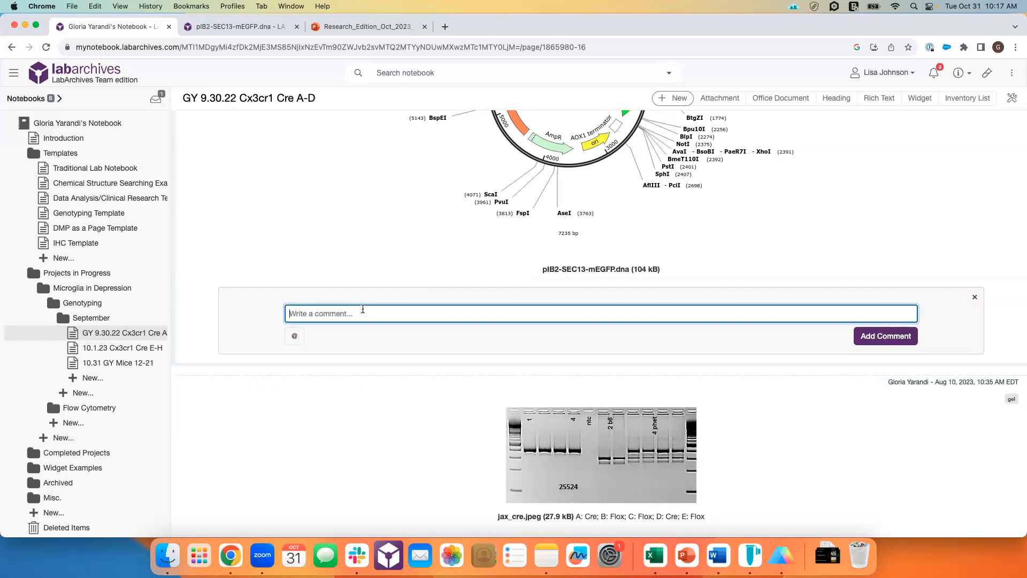
click(977, 300)
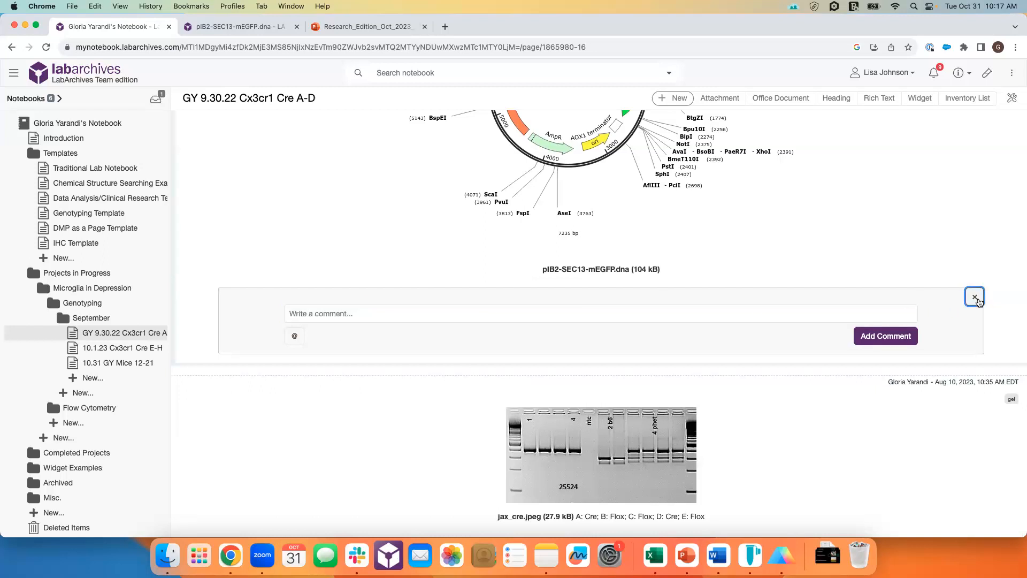
scroll(839, 330, up, 2)
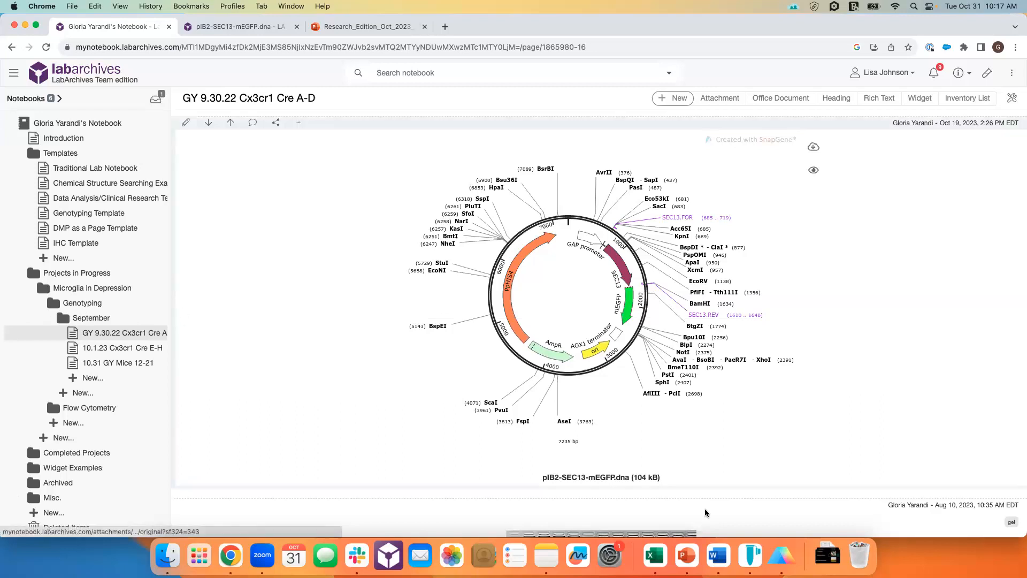
Step: Switch to SnapGene and view the Files preferences that cover file exchange with the LabArchives electronic lab notebook
click(751, 557)
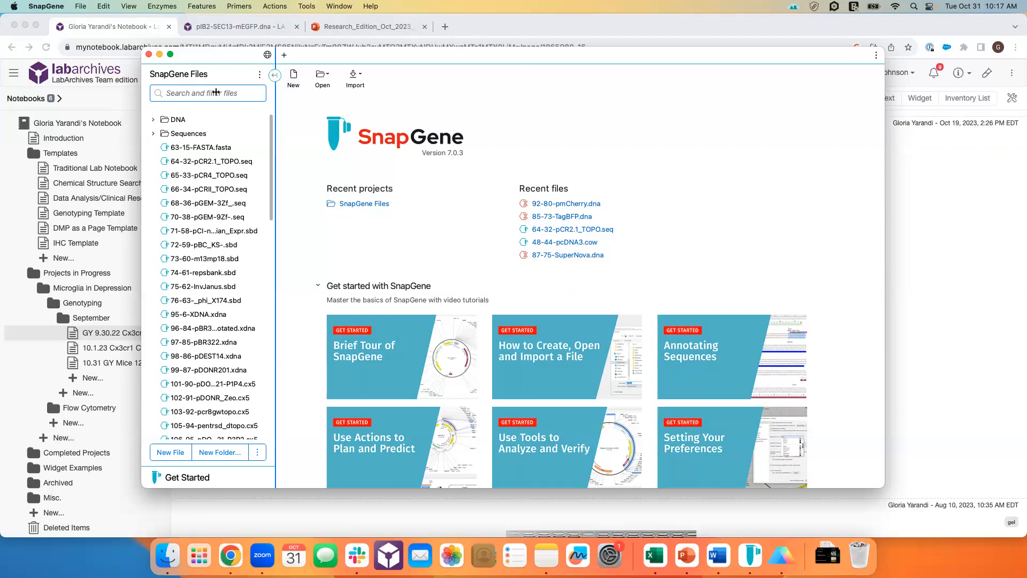
click(46, 6)
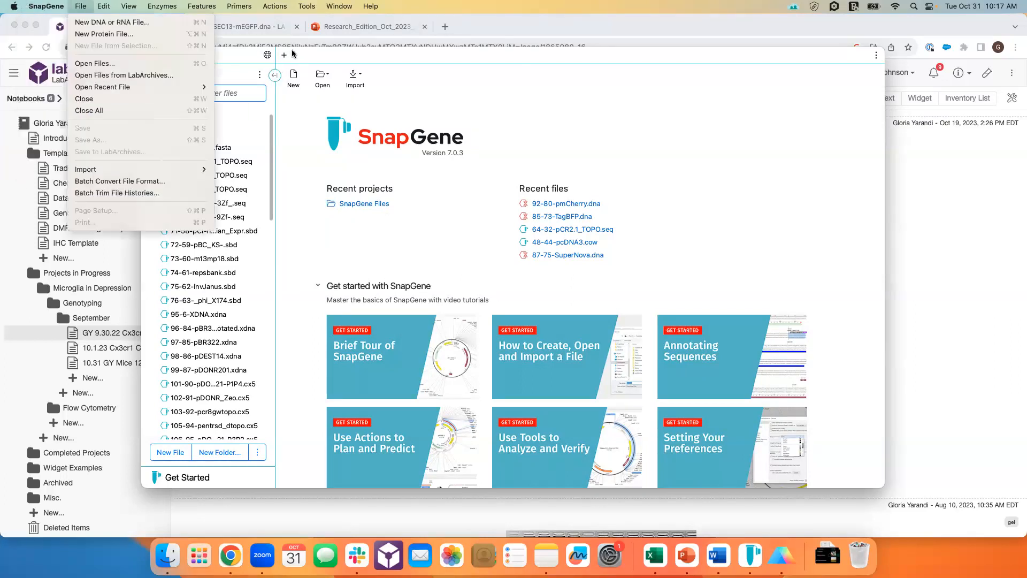
mouse_move(11, 6)
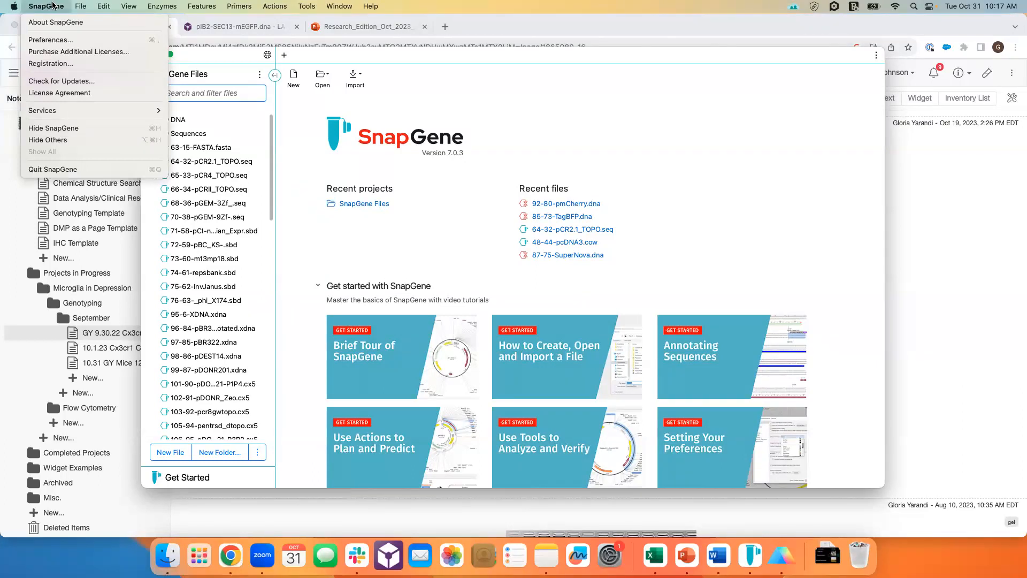
mouse_move(84, 6)
click(55, 41)
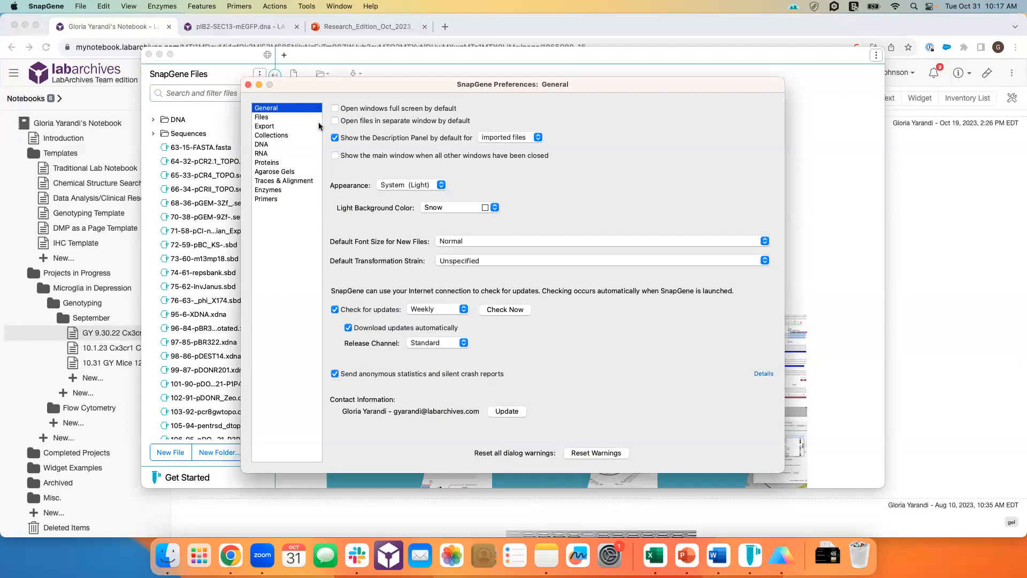
click(262, 117)
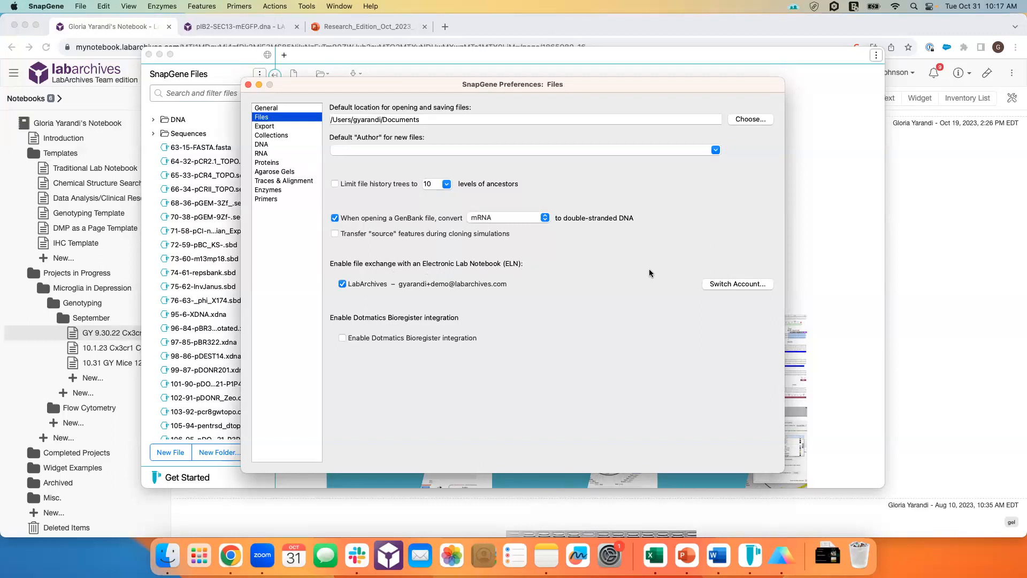
Step: Start switching the LabArchives account used for file exchange, keep the filled-in username, and move the SnapGene windows aside to expose the notebook's account menu
click(721, 286)
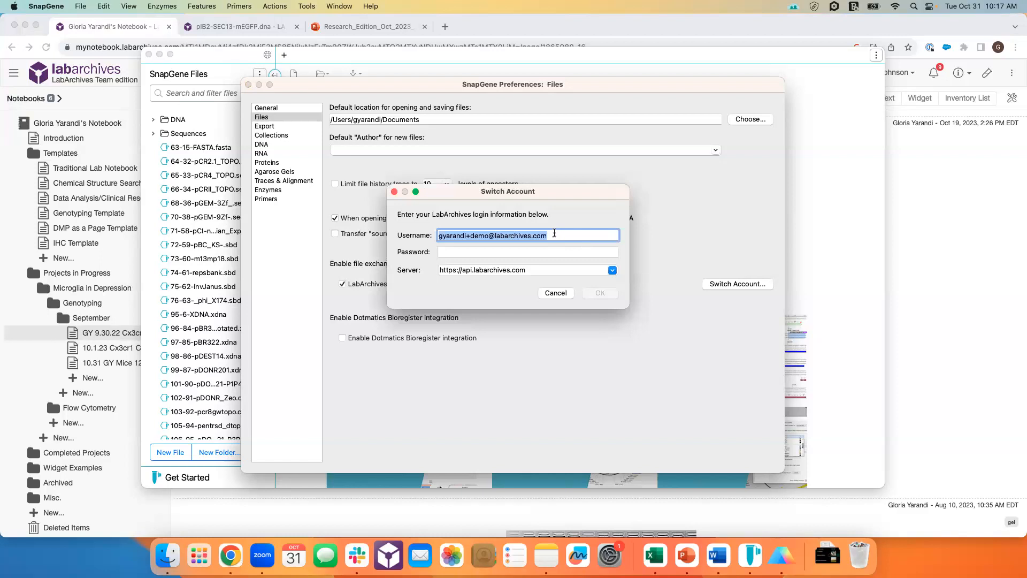
click(555, 236)
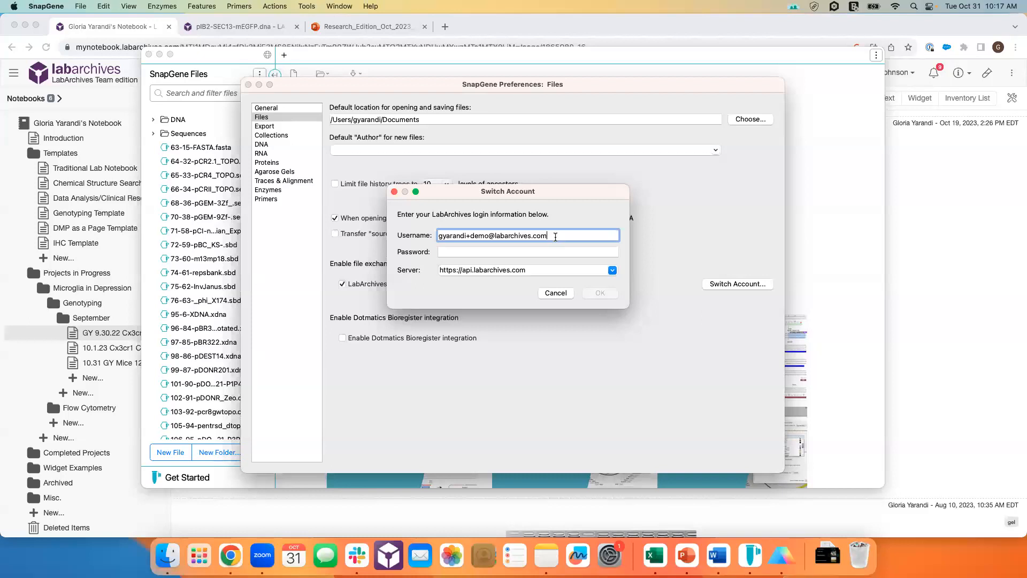
click(553, 250)
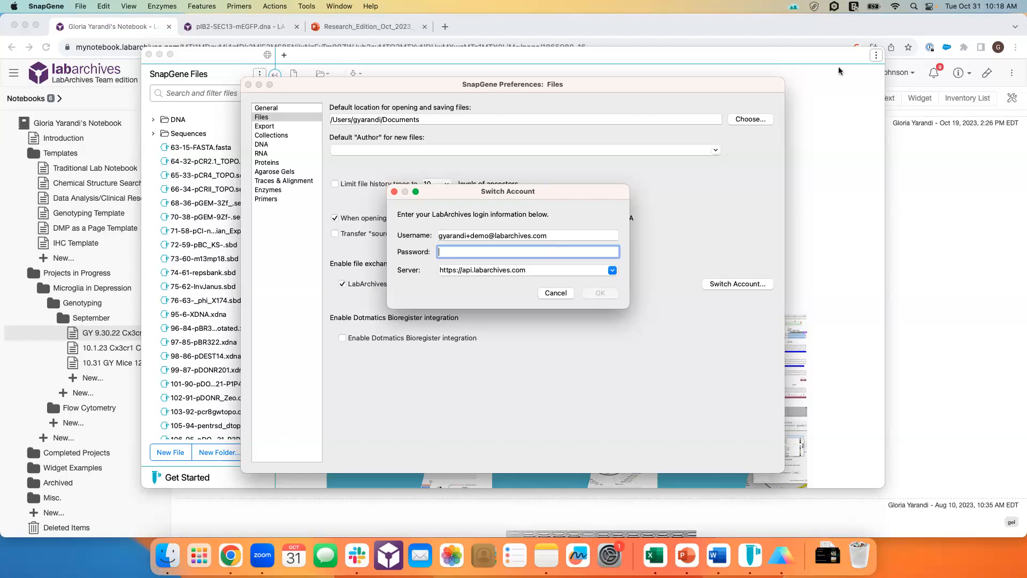
drag(824, 58, 492, 85)
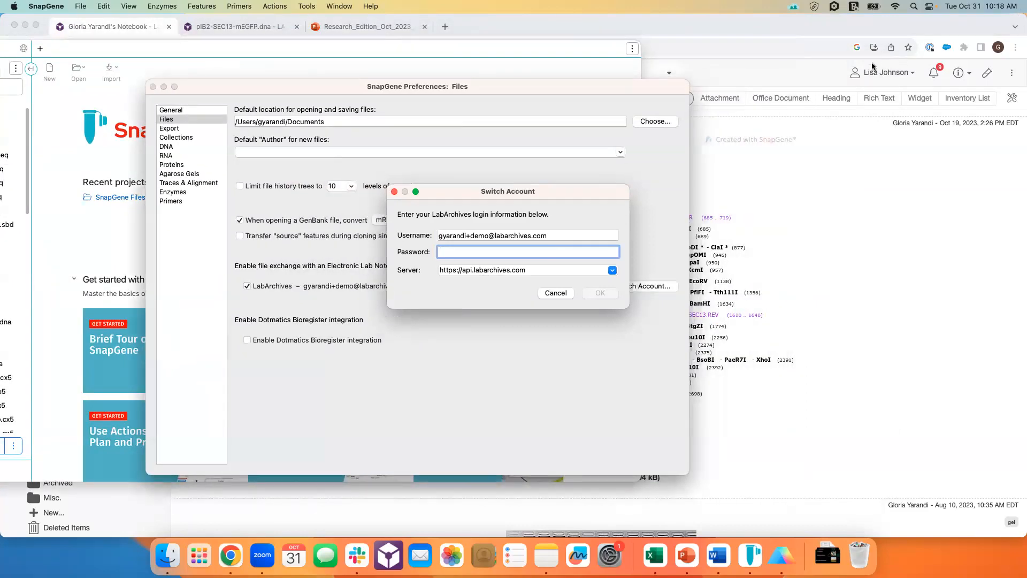
Step: Switch to the LabArchives notebook in Chrome and copy the password token for external applications
click(886, 79)
click(886, 78)
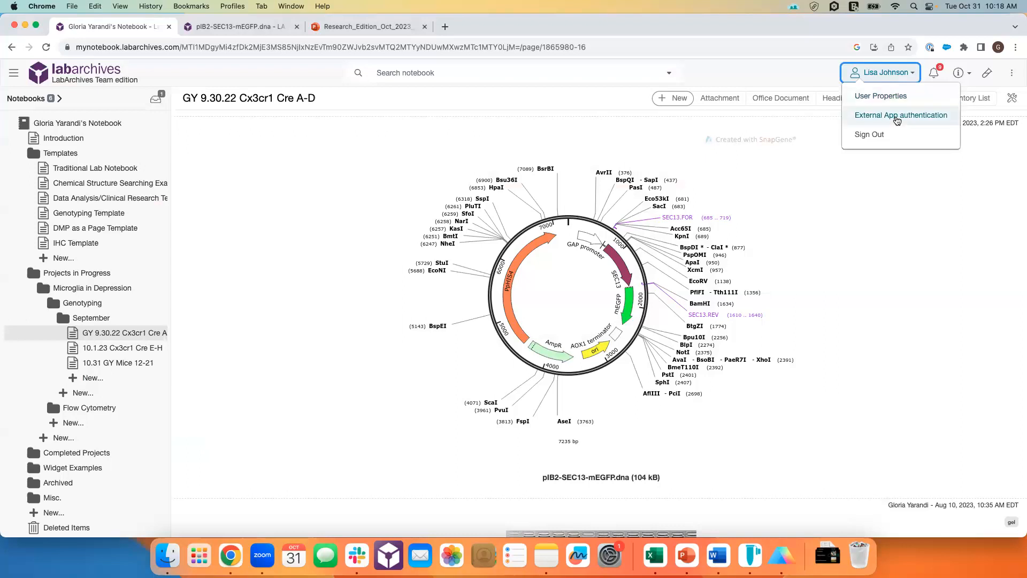
click(897, 116)
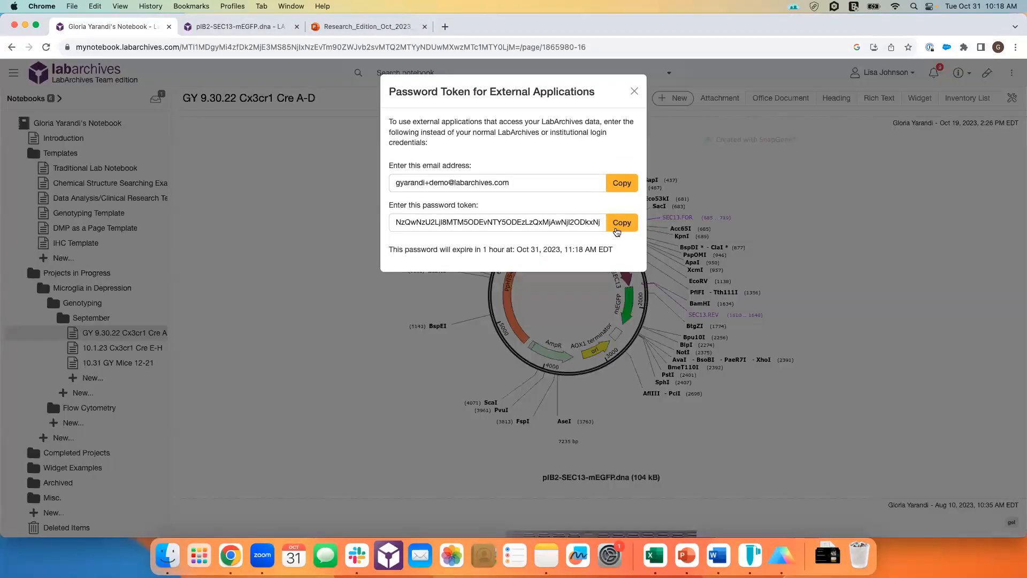
click(619, 224)
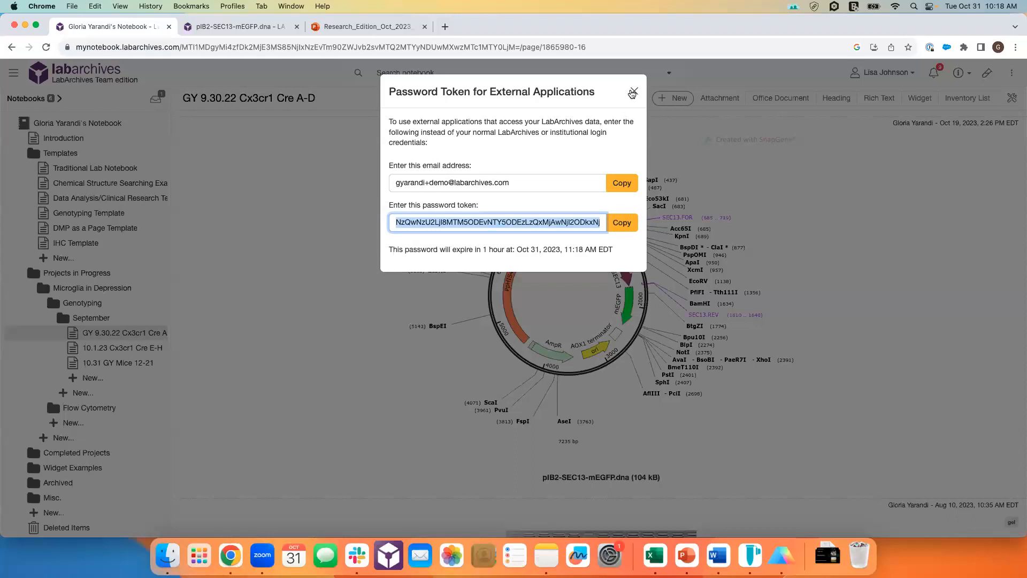
click(632, 94)
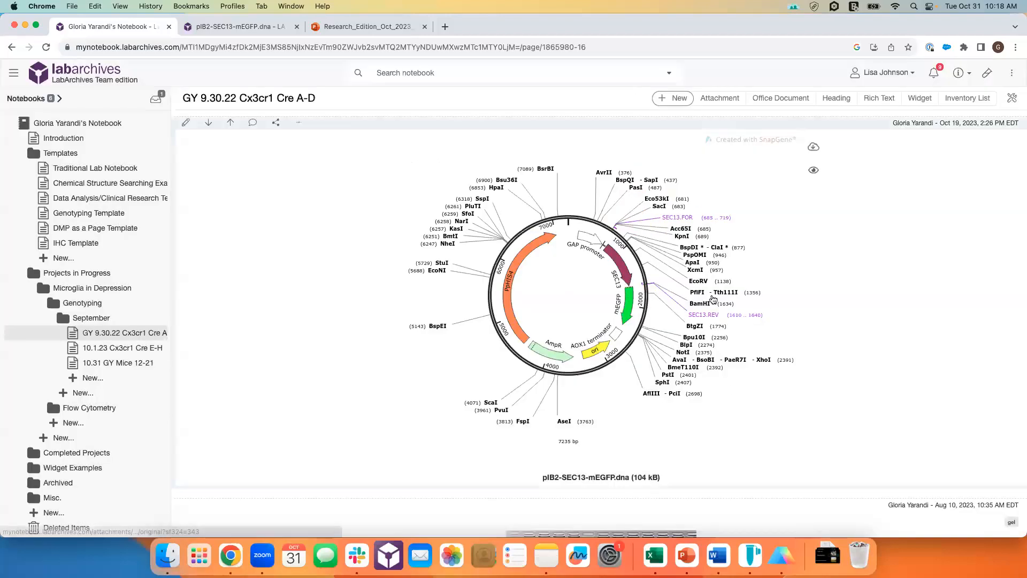
Step: Return to SnapGene, paste the copied password token as the LabArchives account password, and confirm the account login
click(752, 552)
right_click(512, 252)
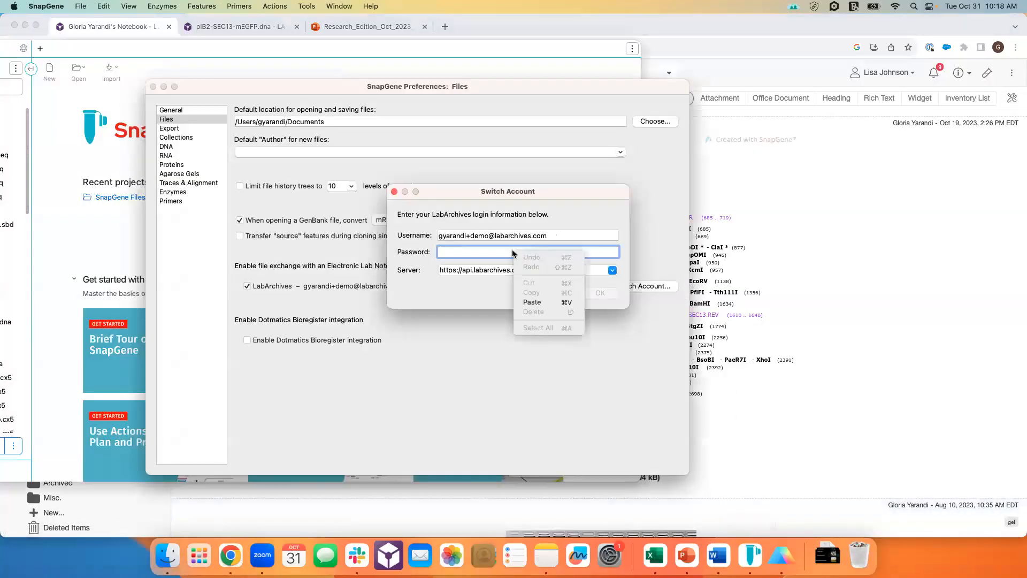
click(531, 302)
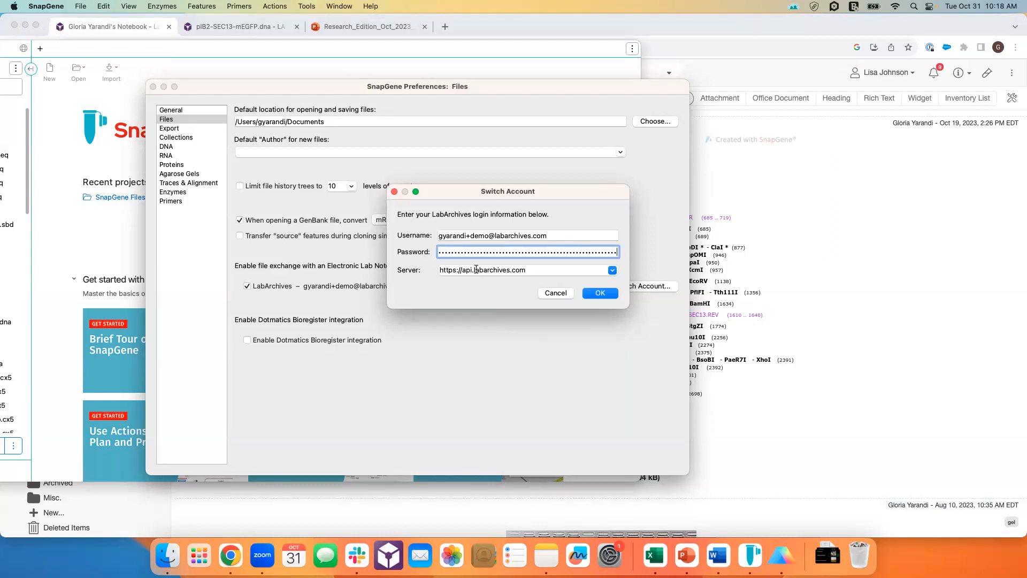
click(603, 297)
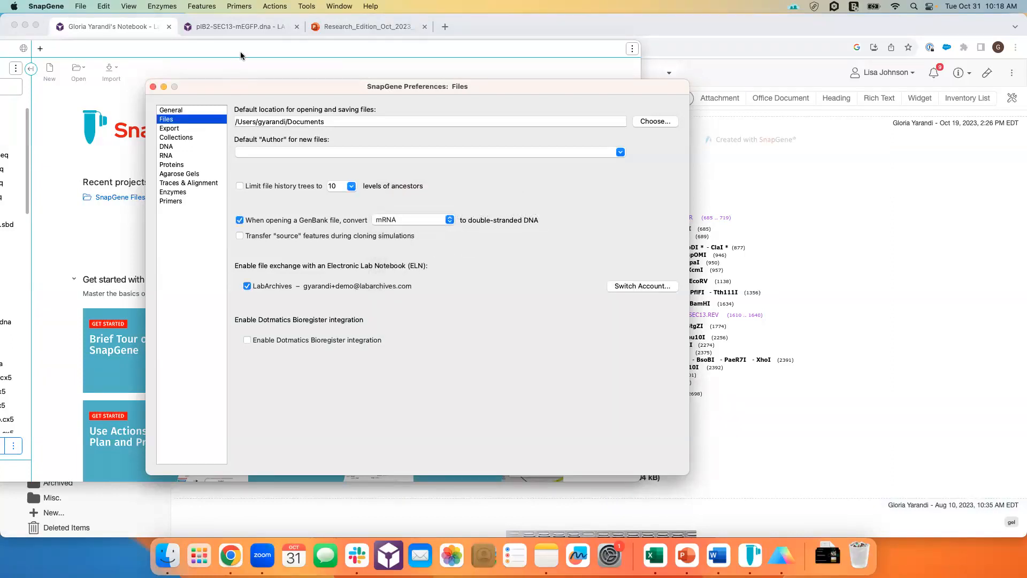
Step: Close the Files preferences and reposition the SnapGene main window so its file list and start page are fully in view
drag(241, 56, 342, 55)
drag(452, 40, 459, 169)
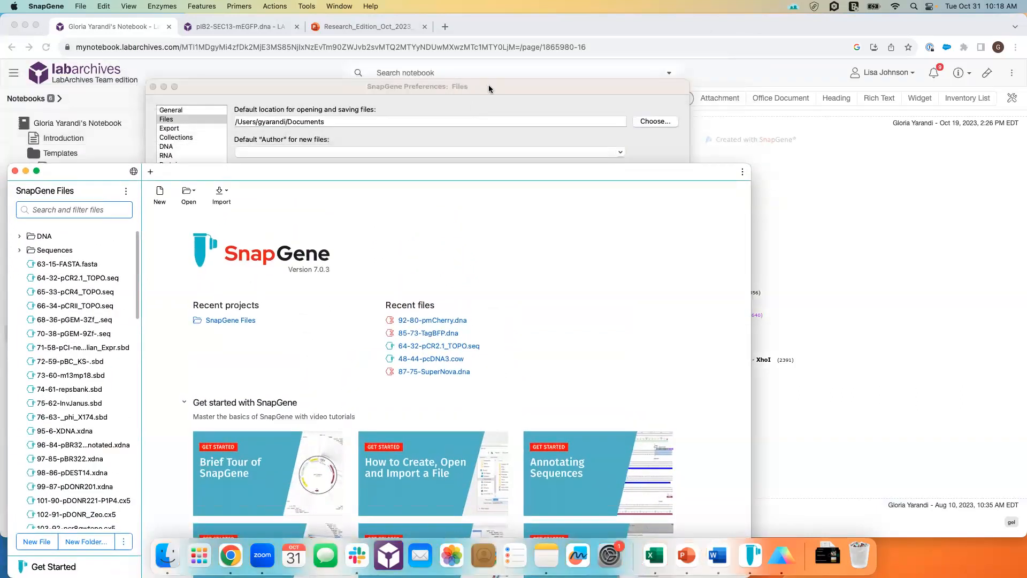
drag(489, 86, 581, 69)
click(245, 69)
drag(218, 167, 249, 57)
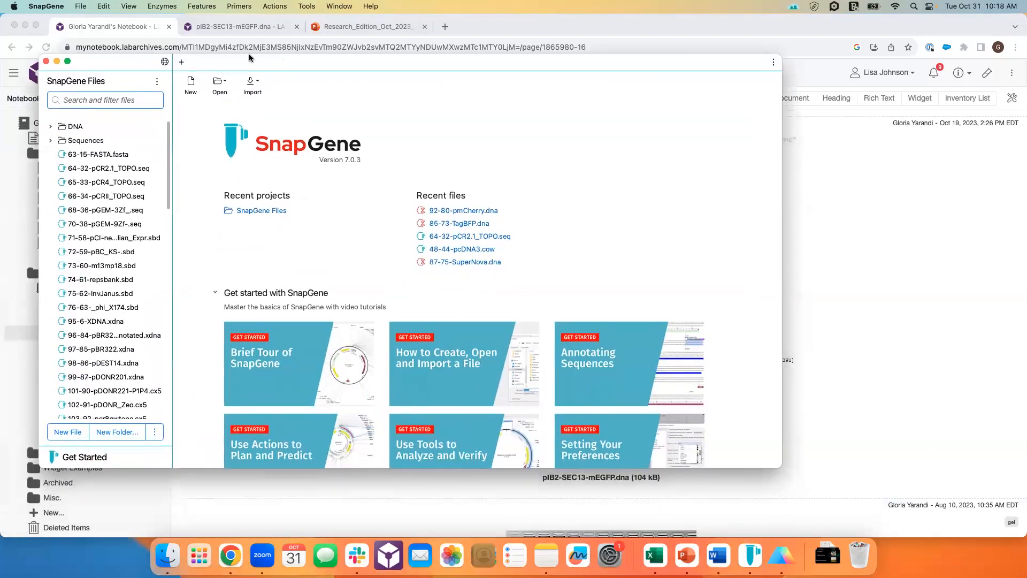
Step: Begin opening files from LabArchives, collapse the SnapGene/GraphPad Prism Workflows notebook, and expand the first notebook in the list
click(75, 6)
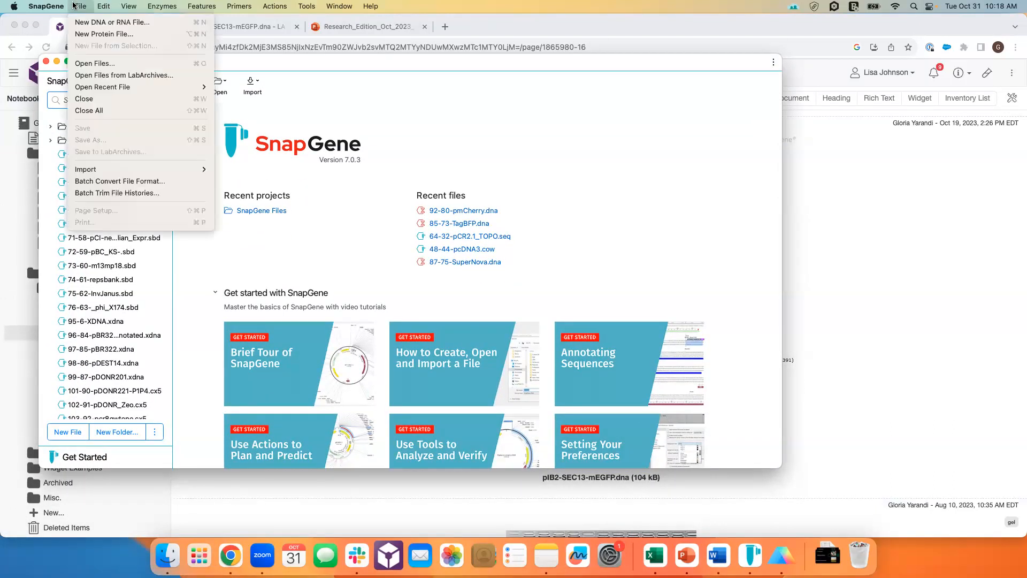
click(97, 79)
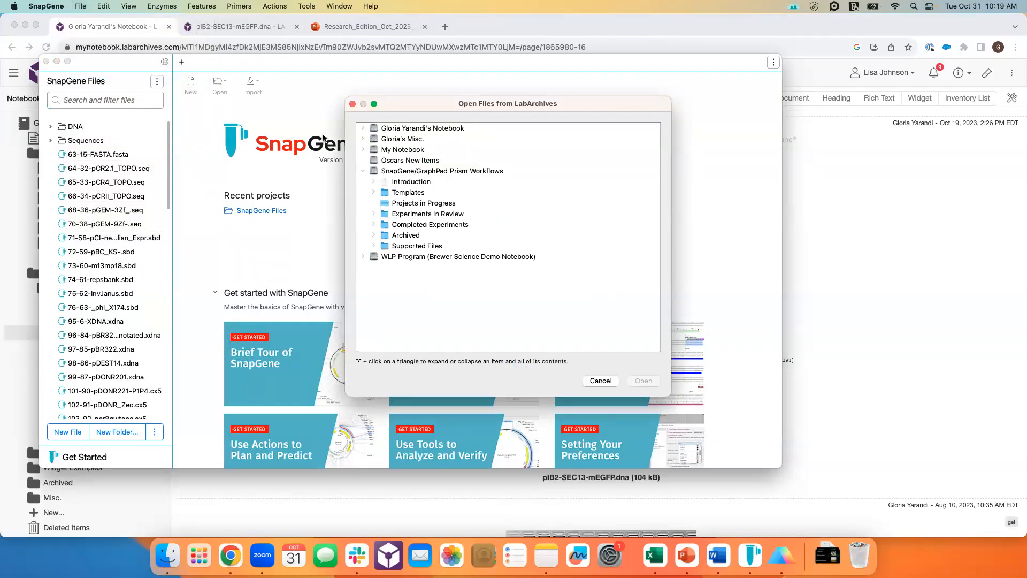
click(363, 171)
click(363, 138)
click(363, 139)
click(362, 128)
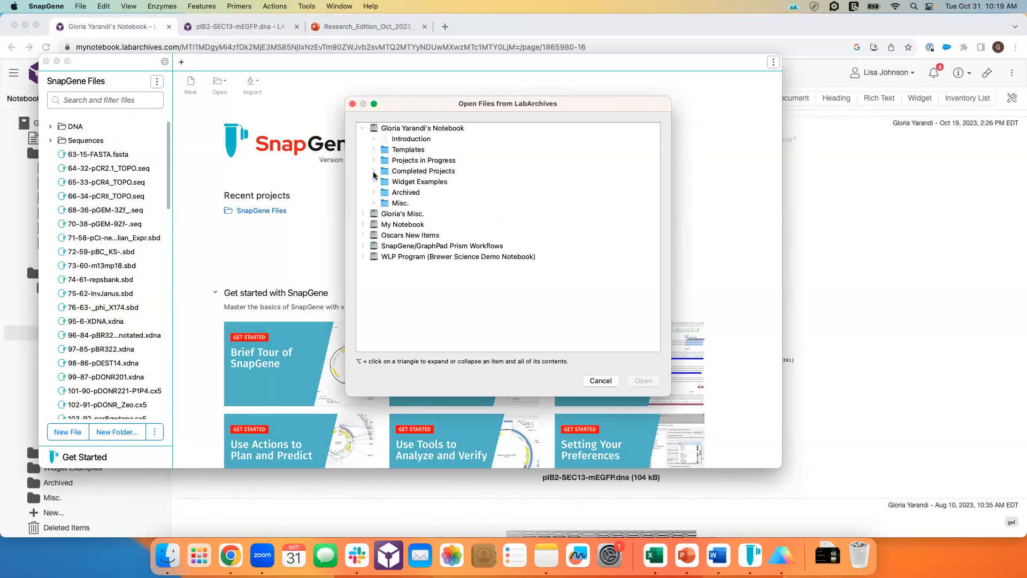
Step: Look through the notebook's Completed Projects and Templates folders and collapse them again
click(373, 170)
click(374, 160)
click(374, 160)
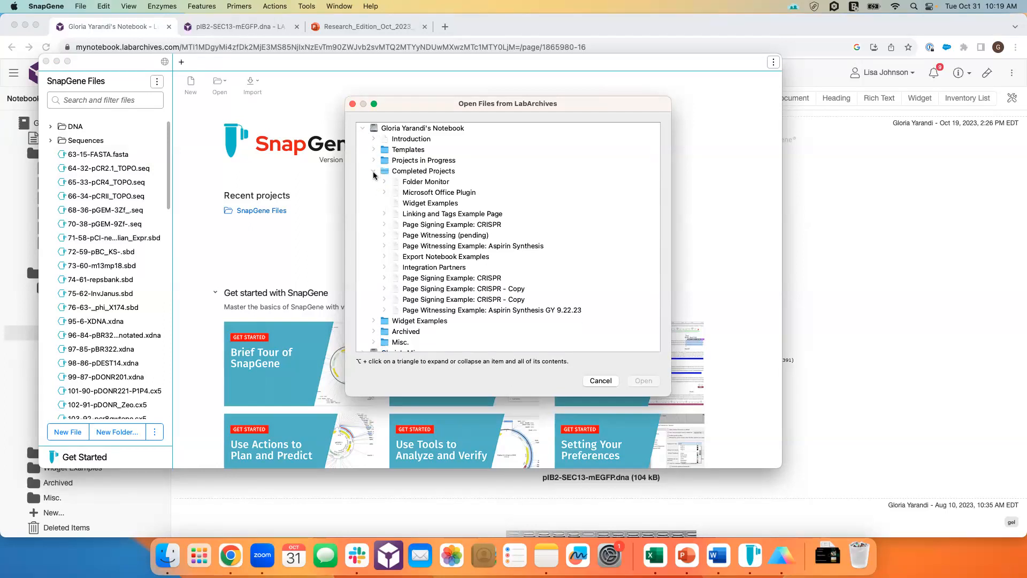
click(373, 171)
click(373, 150)
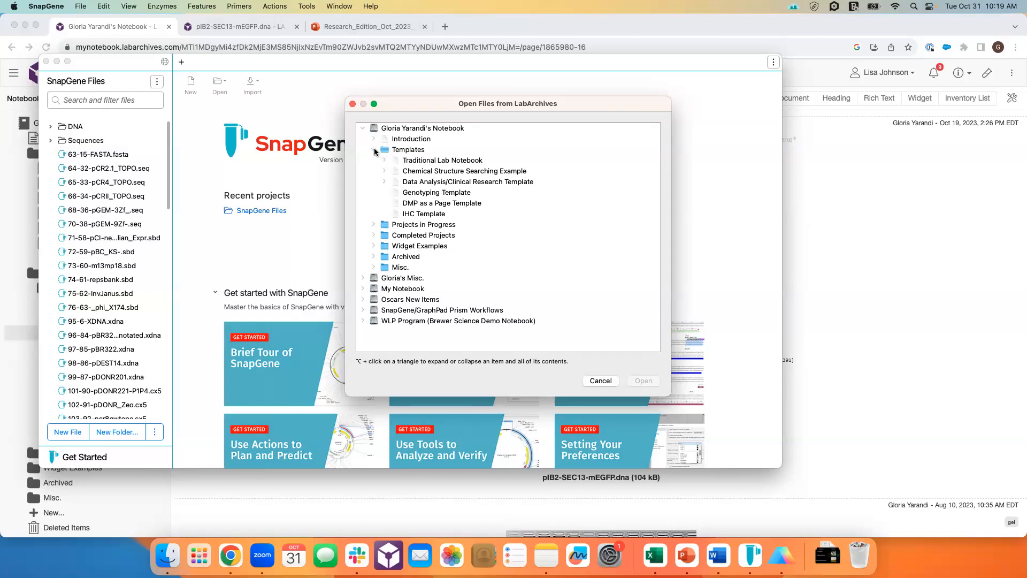
click(374, 150)
Step: Open pIB2-SEC13-mEGFP.dna from the GY 9.30.22 Cx3cr1 Cre A-D page in Projects in Progress, Microglia in Depression, Genotyping, September
click(373, 161)
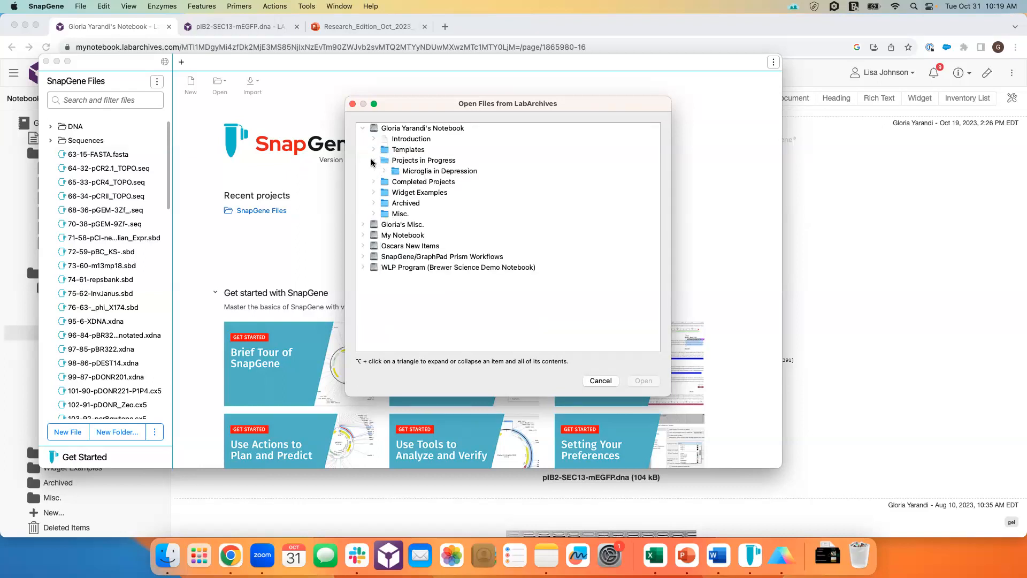
click(384, 171)
click(395, 182)
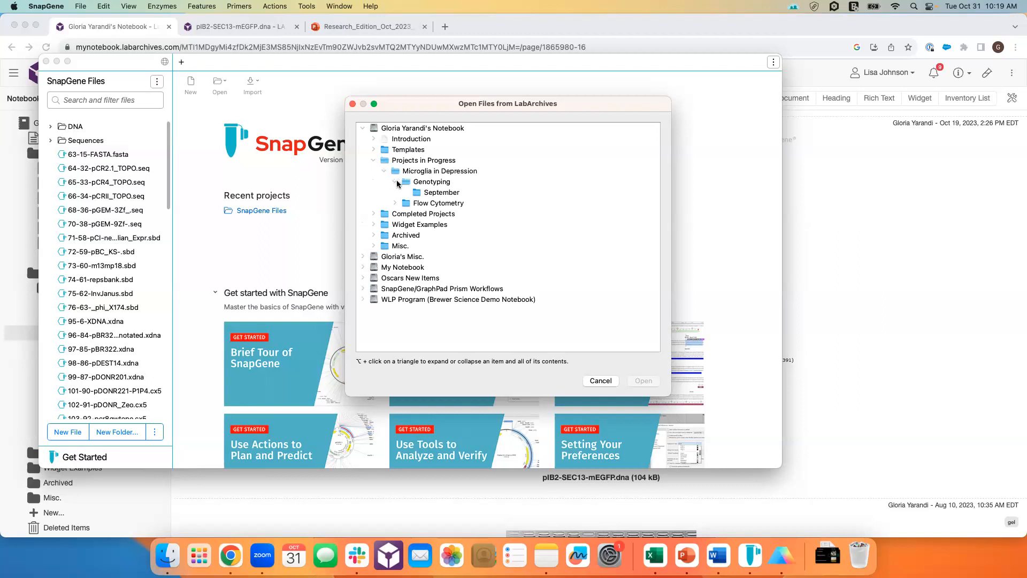
click(406, 193)
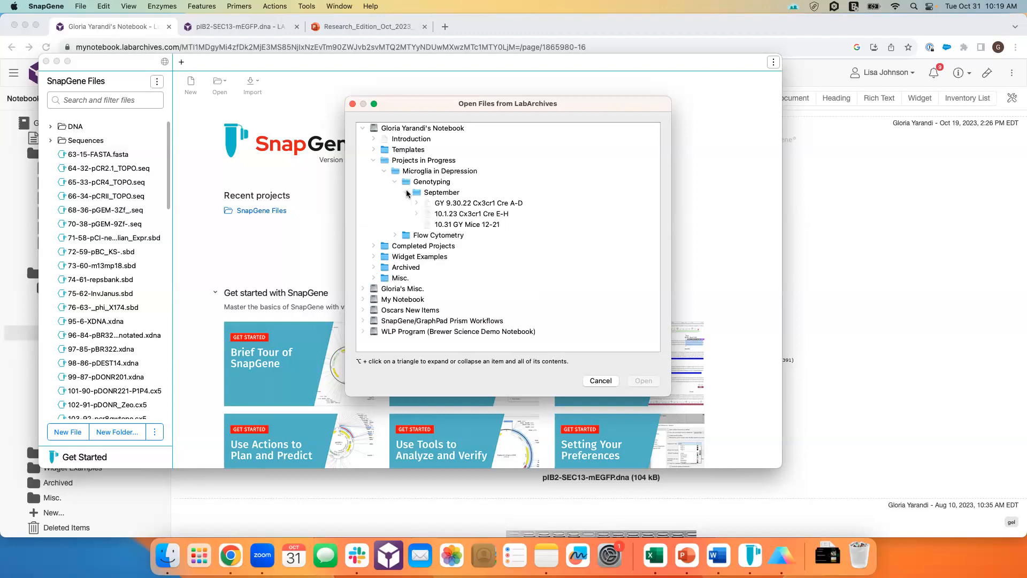
click(416, 203)
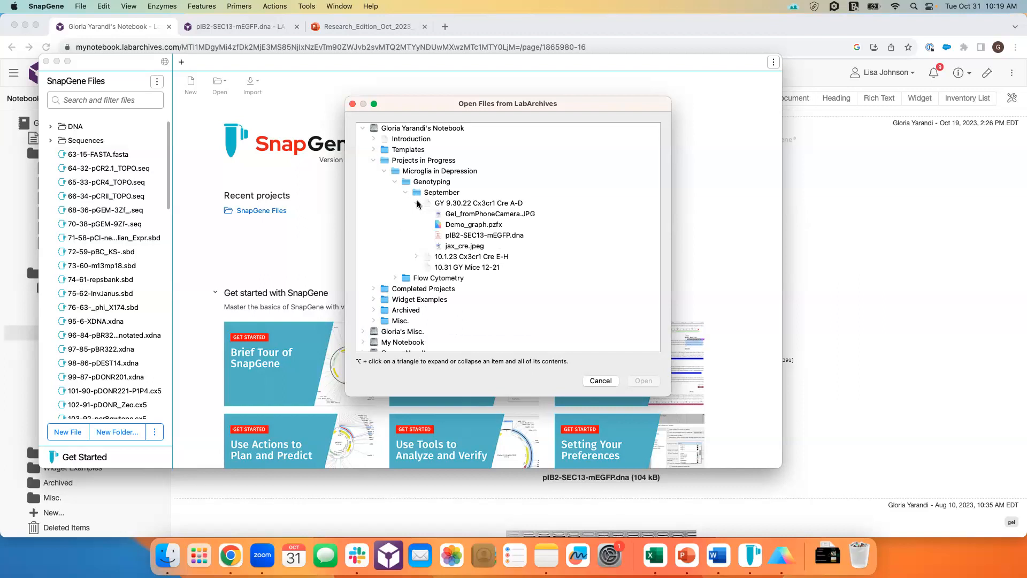
click(450, 235)
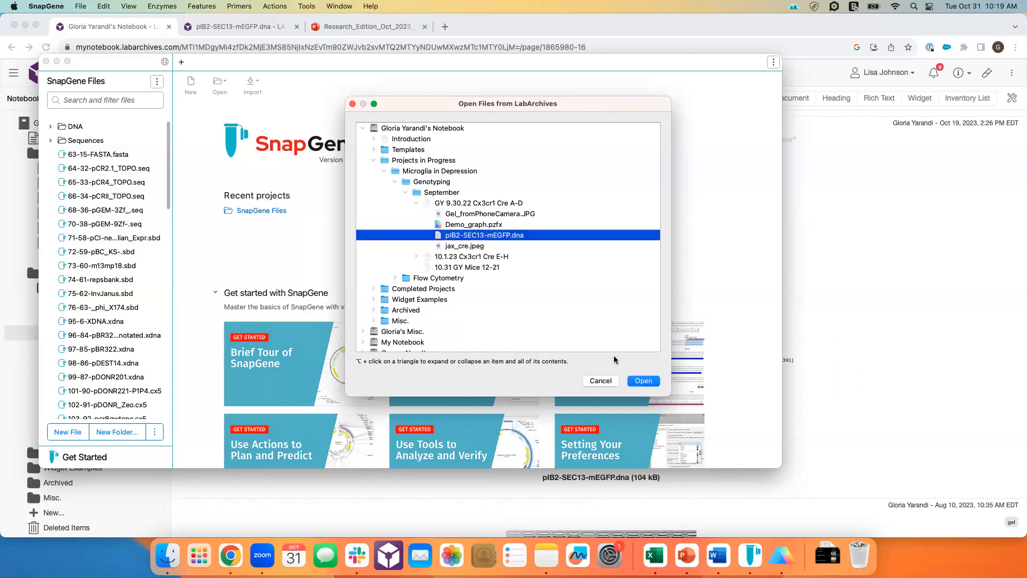
click(643, 381)
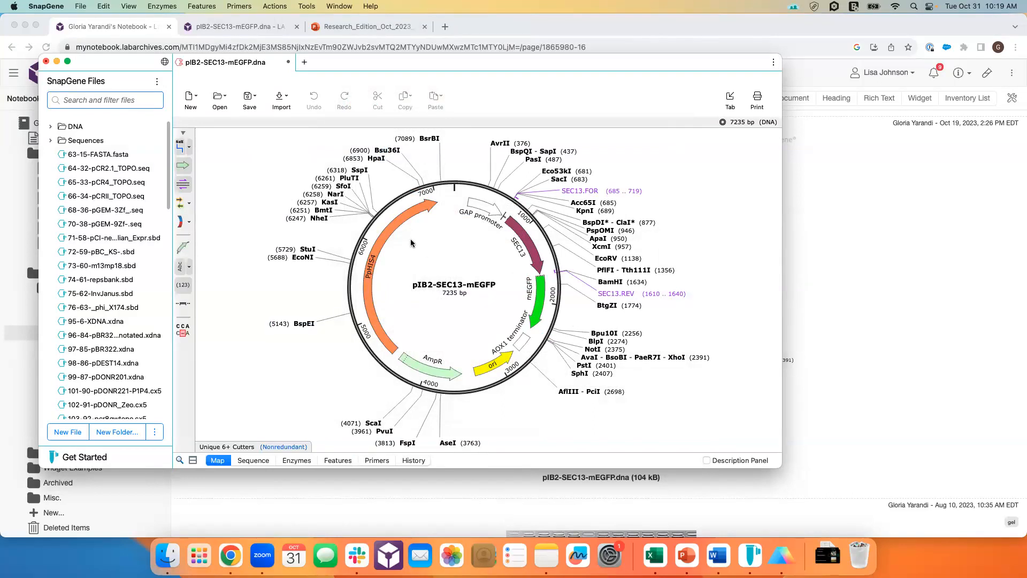
Step: Change the color of the PpHIS4 feature on the plasmid map to red
click(384, 260)
drag(394, 66, 426, 66)
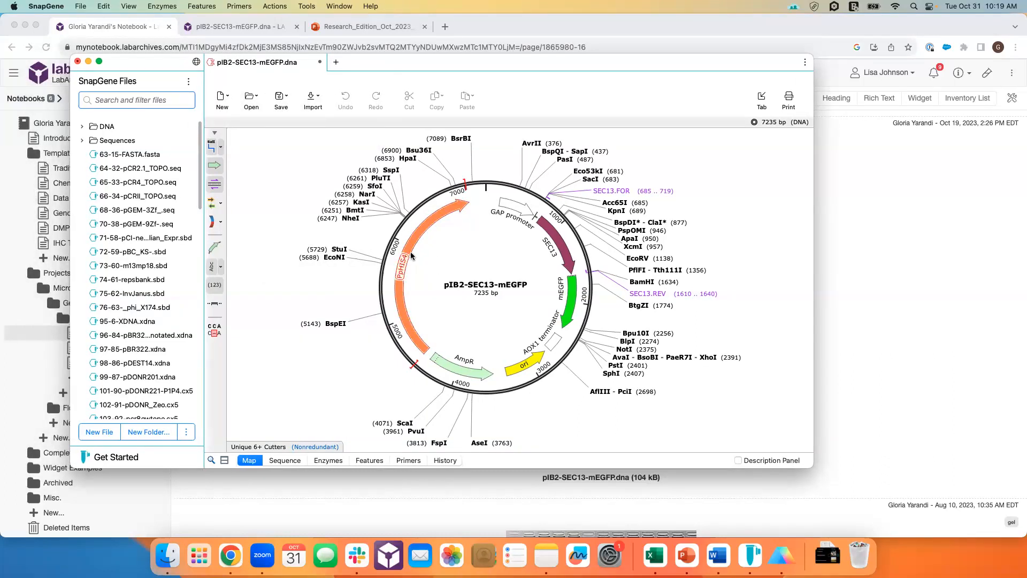
click(411, 255)
right_click(412, 250)
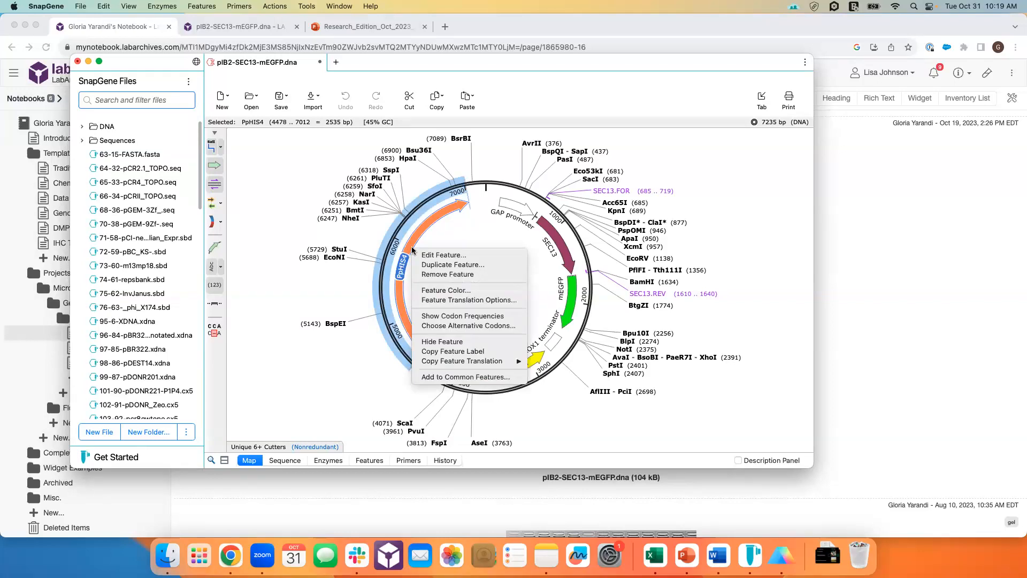
click(428, 289)
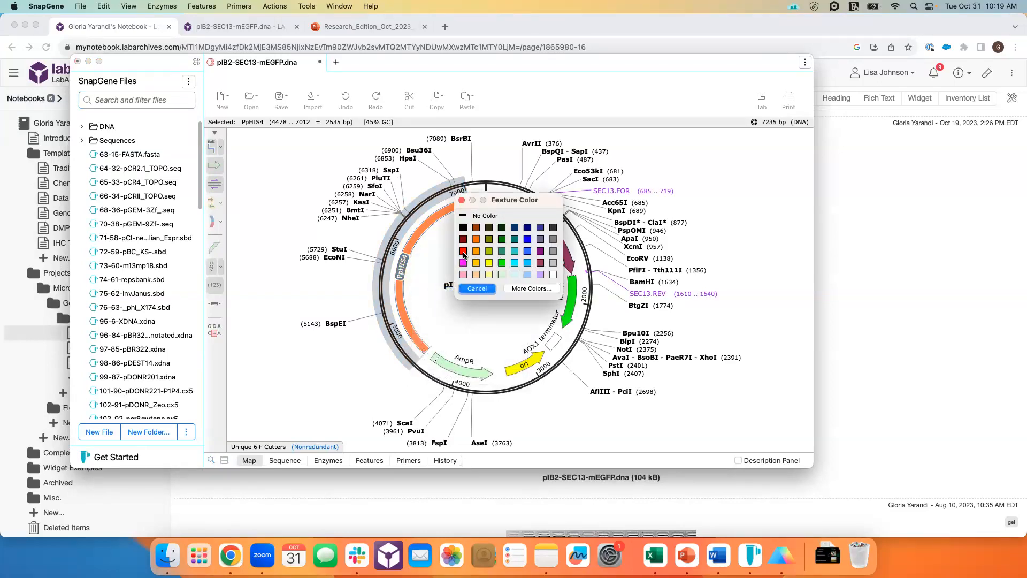
click(463, 252)
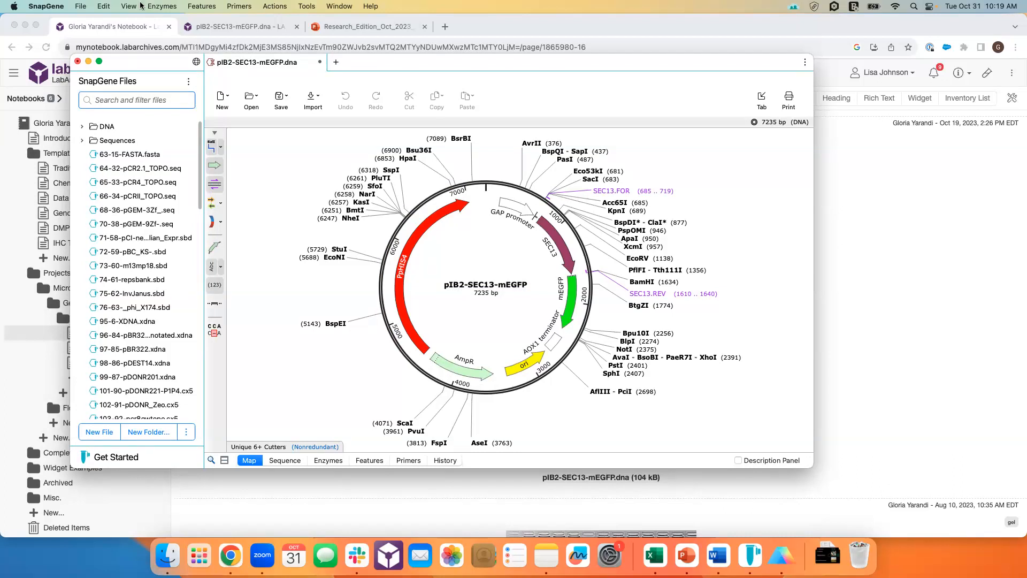
Step: Save pIB2-SEC13-mEGFP.dna to the LabArchives page GY 9.30.22 Cx3cr1 Cre A-D, replacing the existing file
click(78, 5)
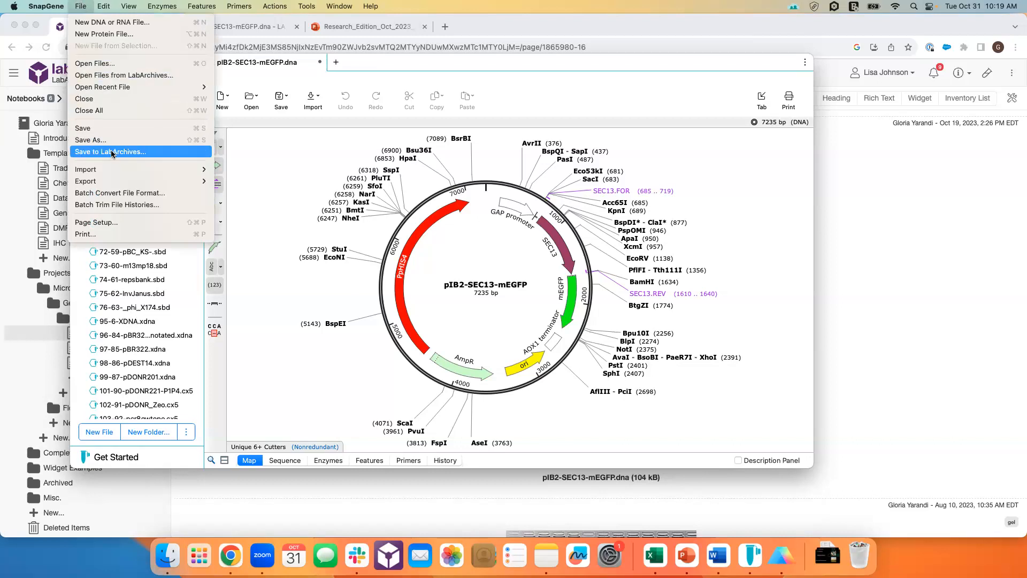
key(Return)
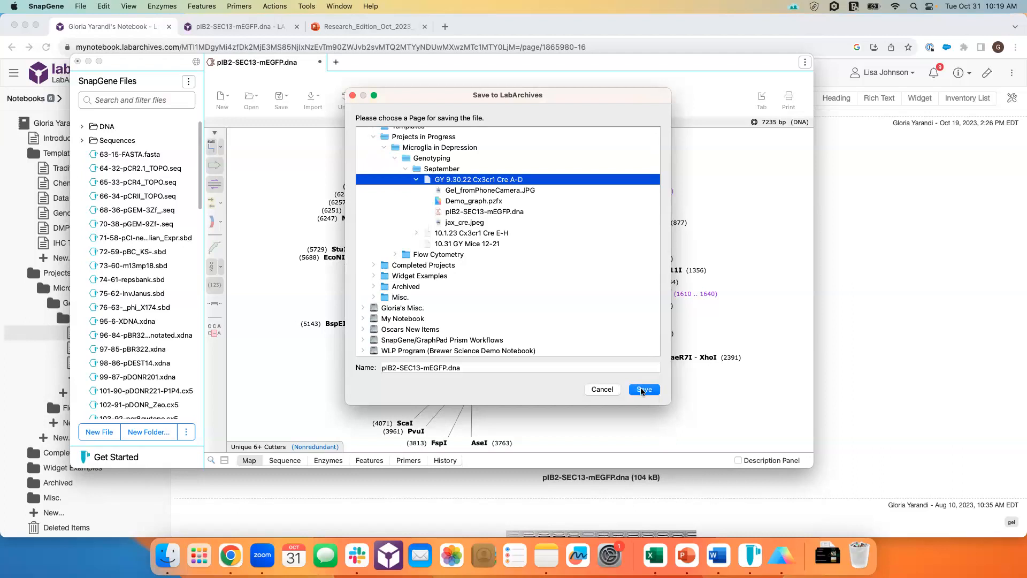
click(643, 390)
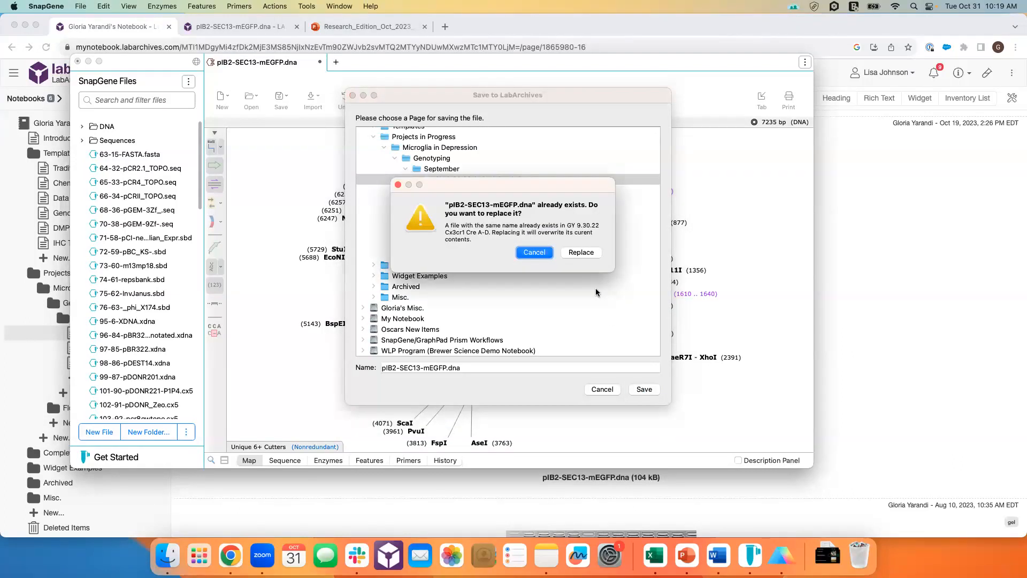
click(583, 253)
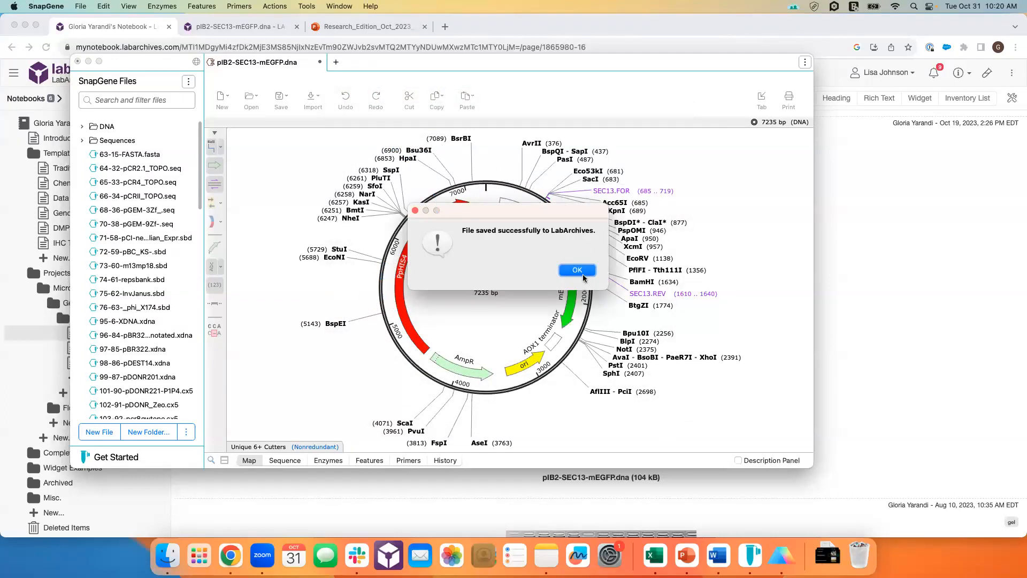
click(577, 270)
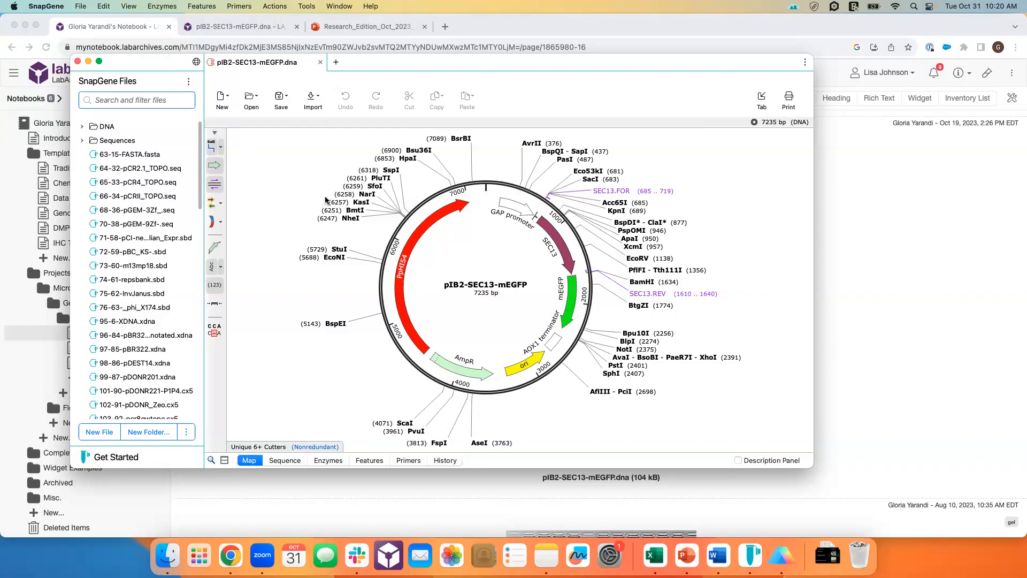
Step: Open 88-76-superfolder_GFP.dna from the DNA folder of the SnapGene files and close the pIB2-SEC13-mEGFP.dna file
click(78, 6)
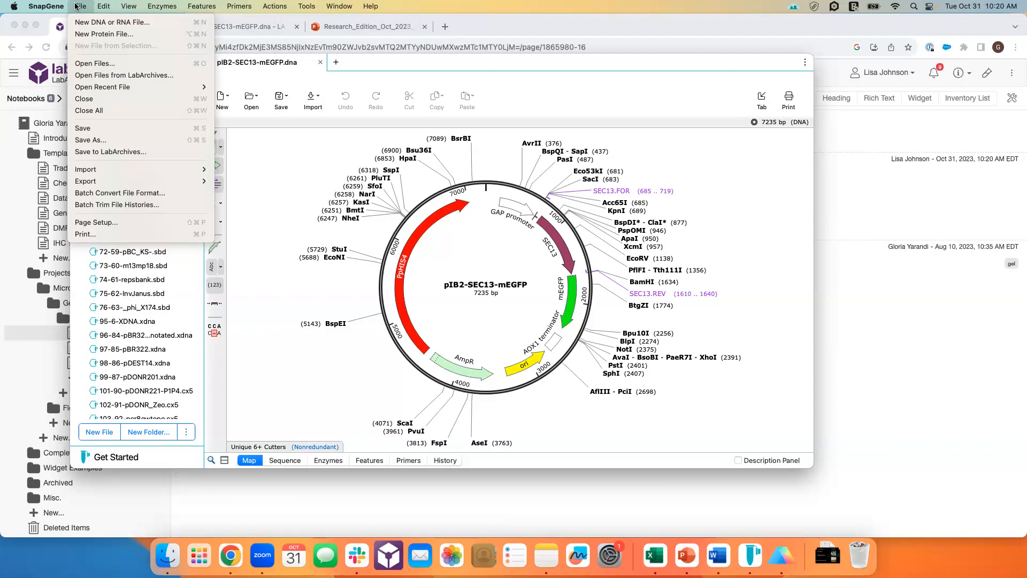
click(271, 176)
scroll(133, 204, down, 3)
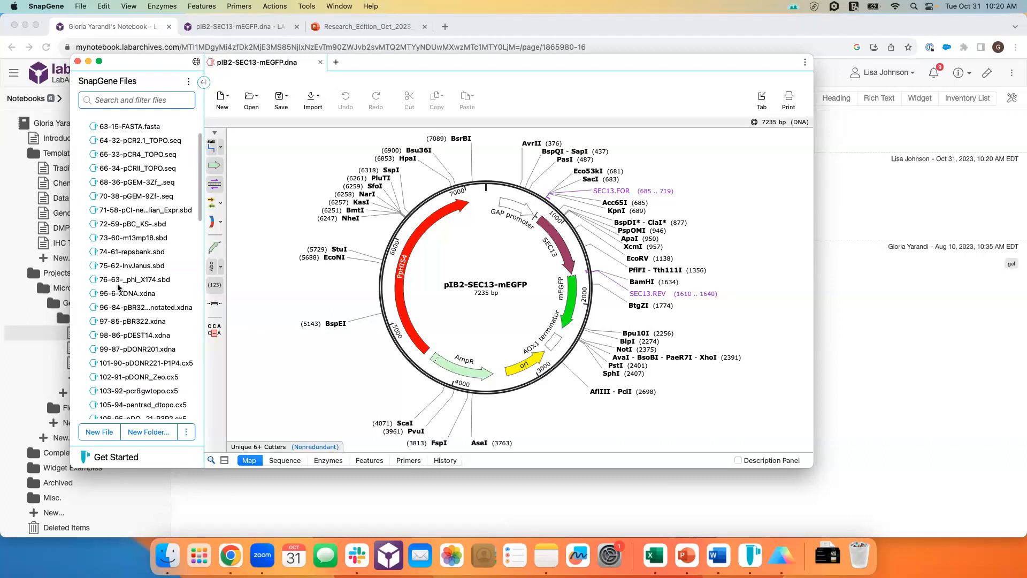
scroll(119, 232, up, 3)
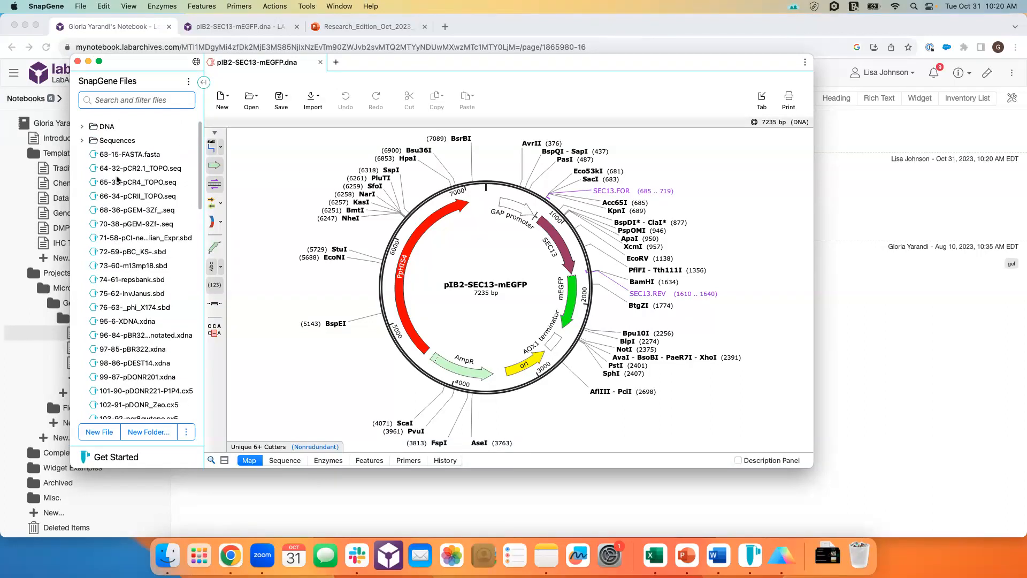
click(114, 128)
click(77, 133)
click(81, 127)
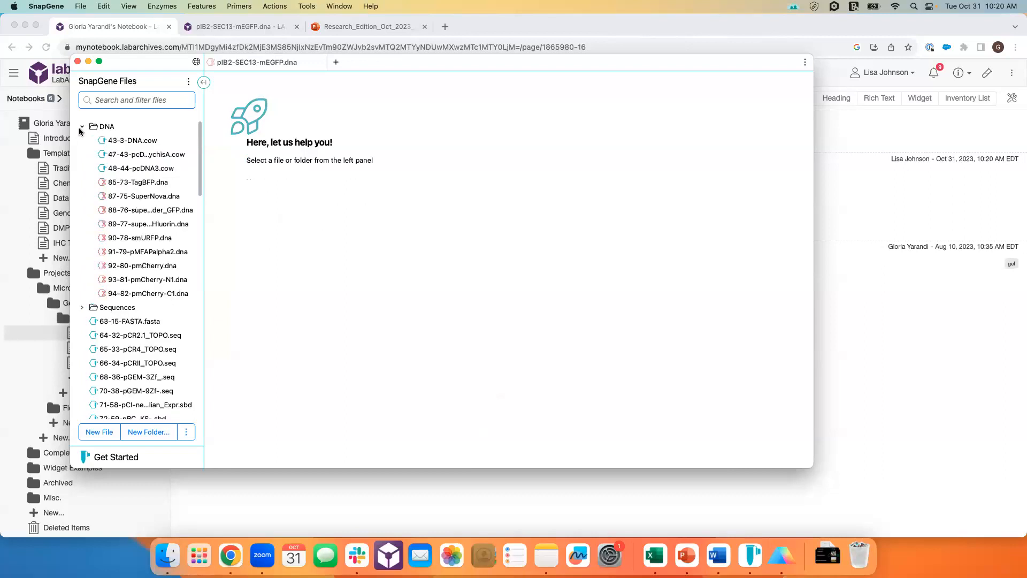
click(134, 210)
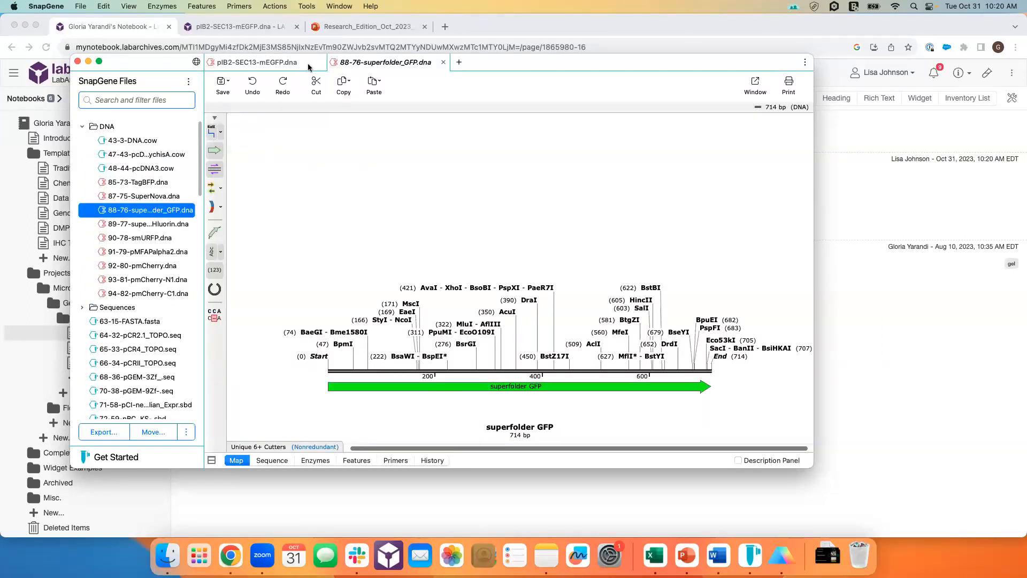
click(321, 62)
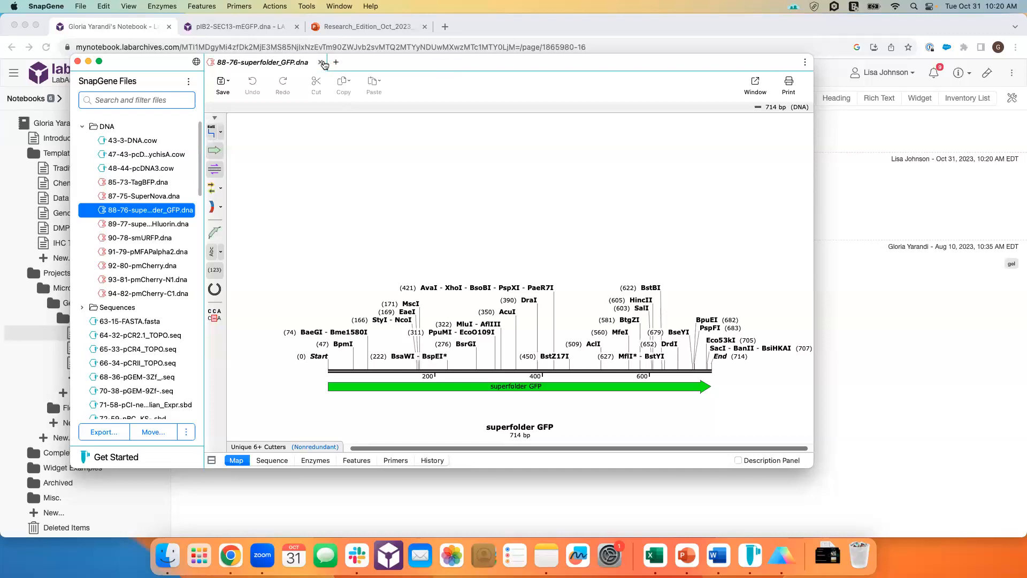
Step: Save the superfolder GFP file to the LabArchives page GY 9.30.22 Cx3cr1 Cre A-D as 88-76-superfolder_GFP_LabArchives.dna
click(81, 6)
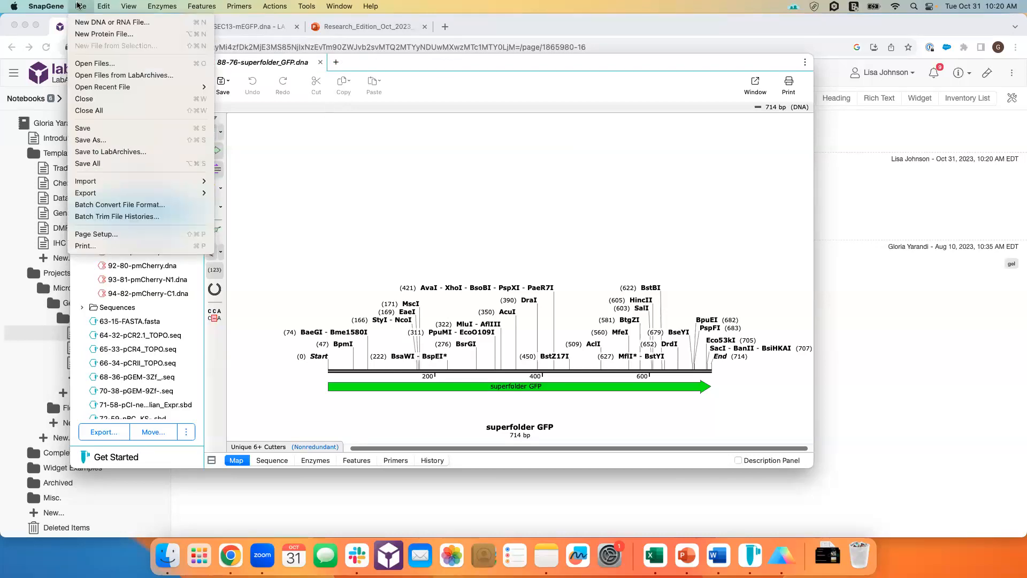
click(100, 152)
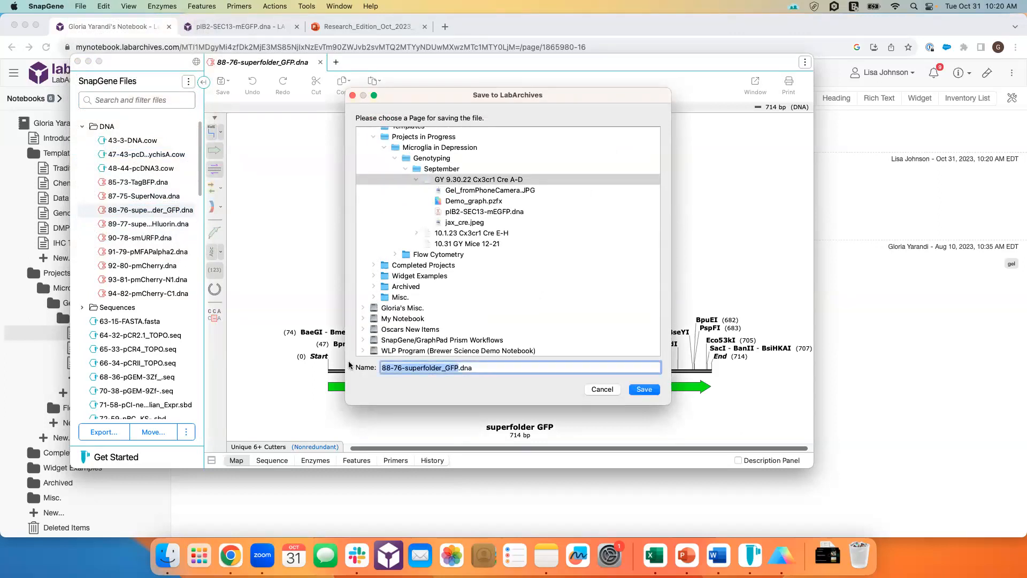
click(455, 368)
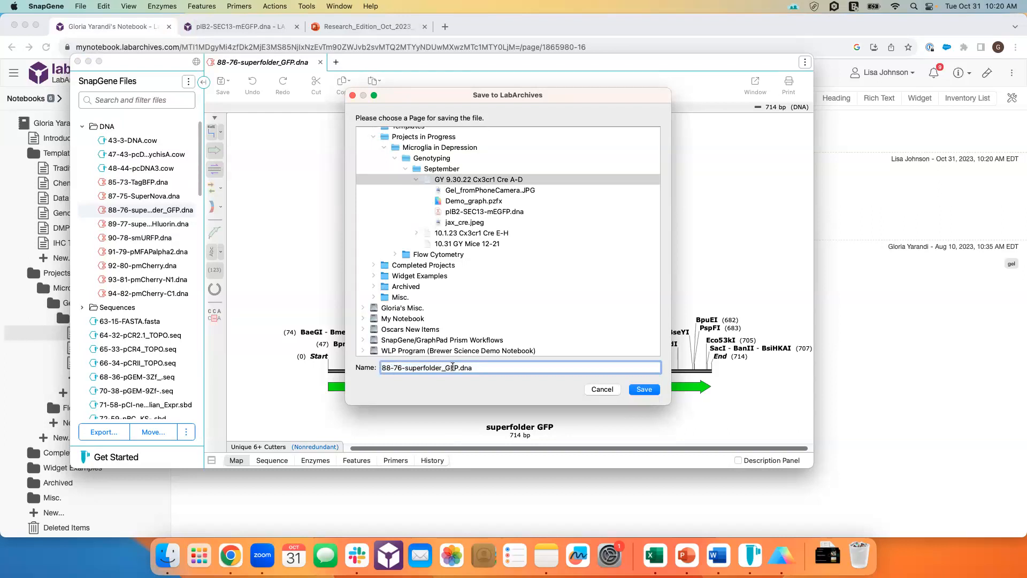
text(_LabArchives)
scroll(434, 174, up, 2)
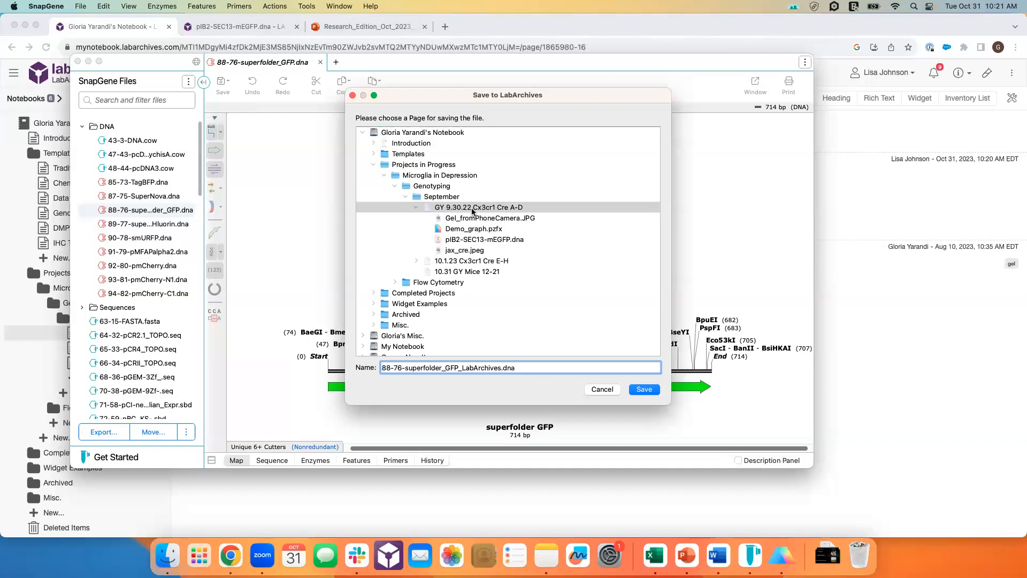
click(644, 389)
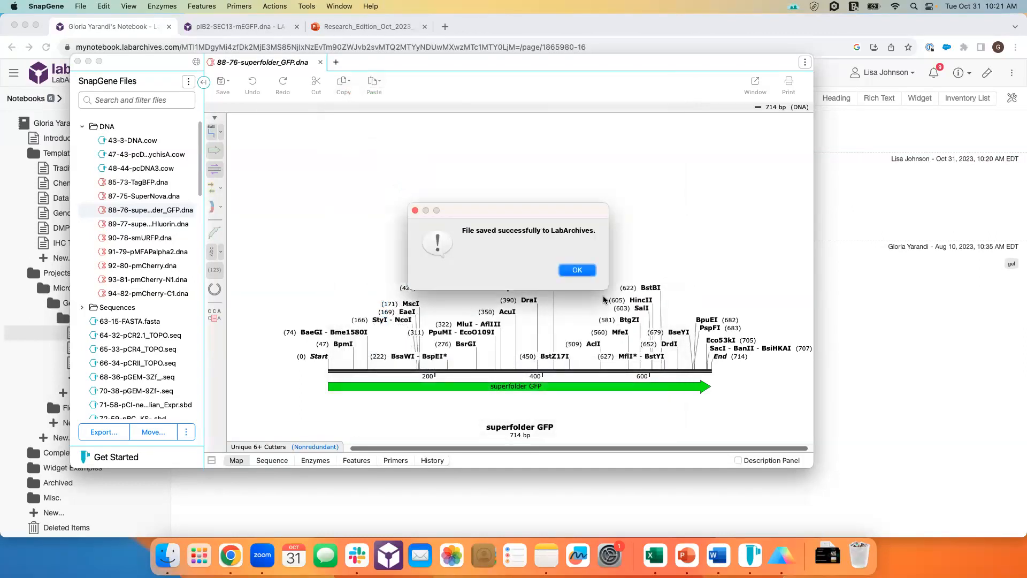
click(577, 270)
Step: Switch to LabArchives in Chrome, reload the GY 9.30.22 Cx3cr1 Cre A-D page and review both saved SnapGene attachments
click(88, 62)
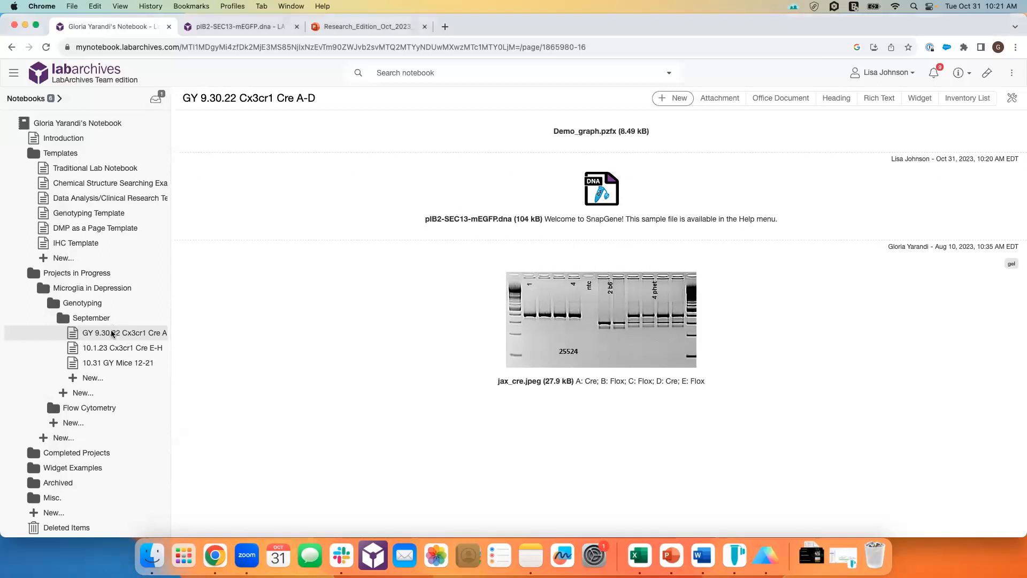
scroll(293, 328, up, 3)
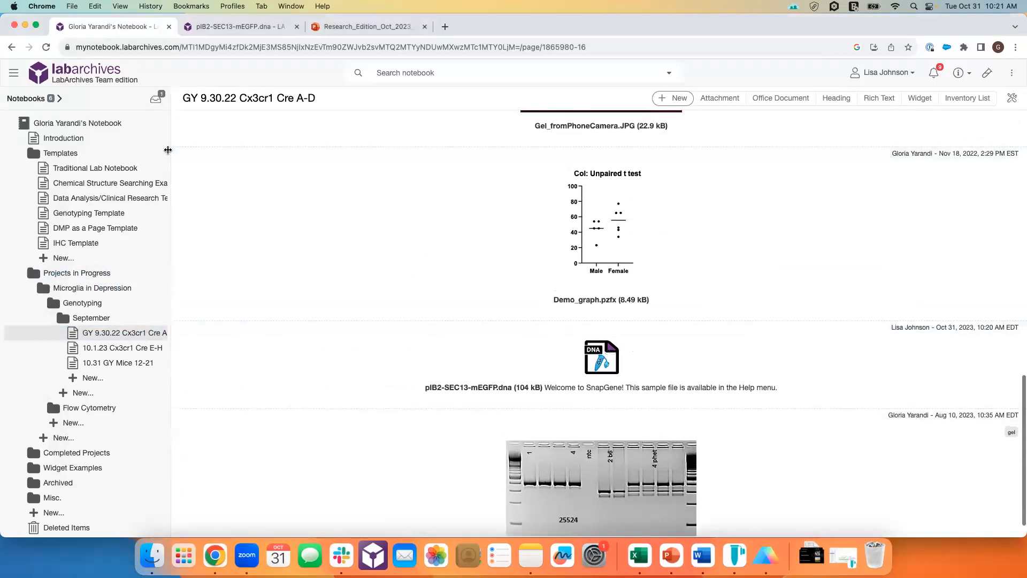
key(super+r)
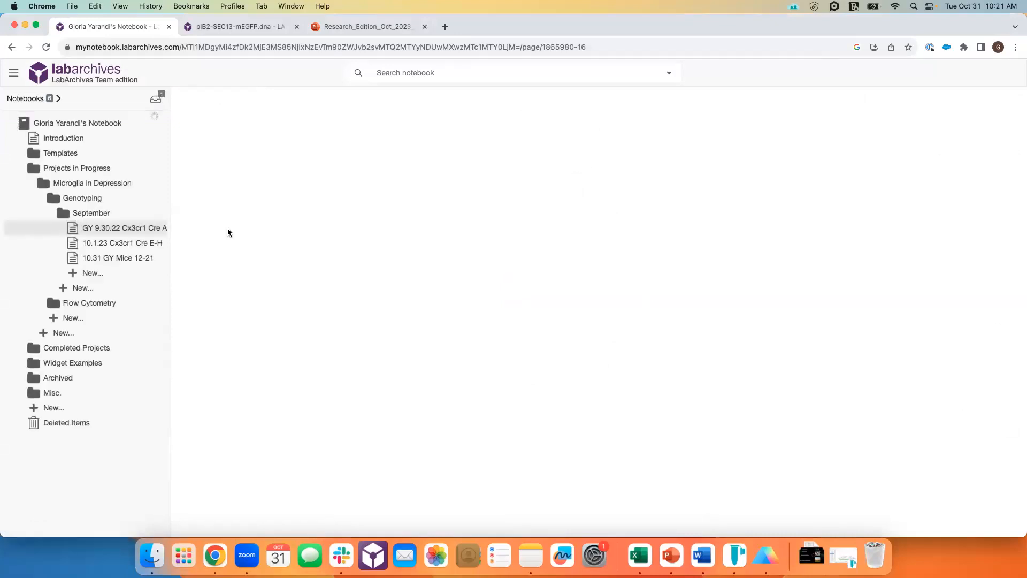
scroll(227, 233, down, 15)
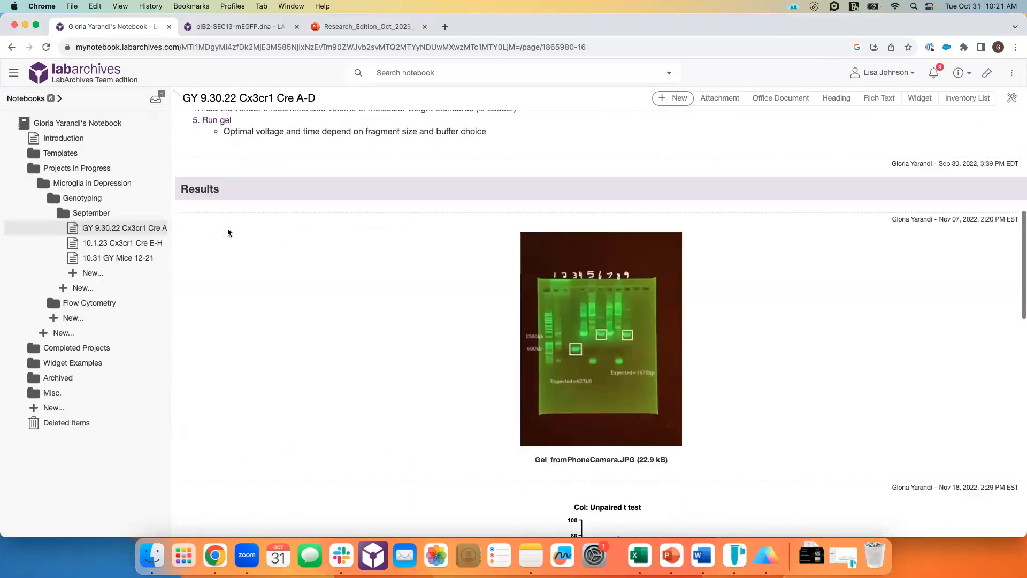
scroll(228, 232, down, 6)
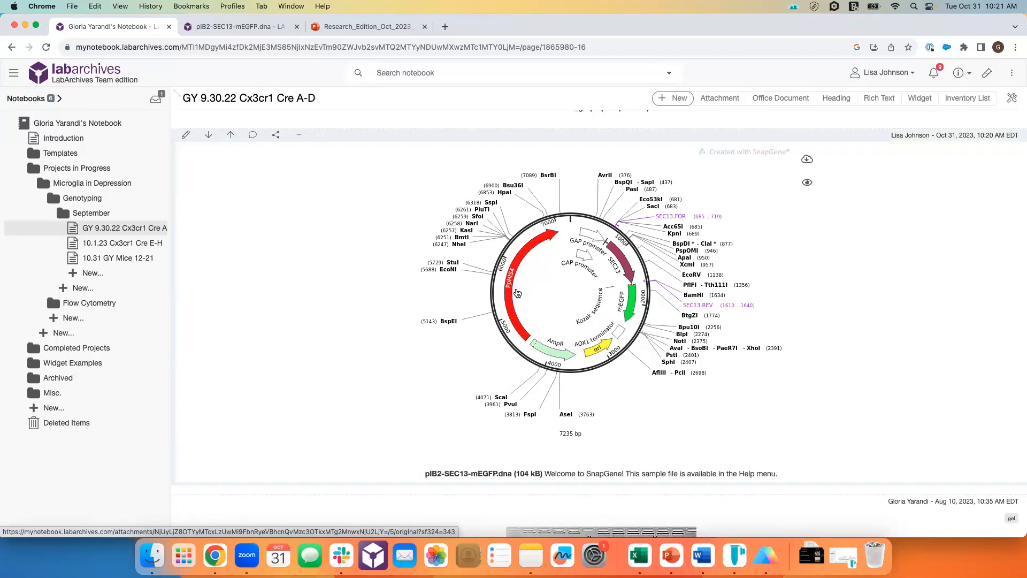
scroll(517, 293, down, 5)
scroll(516, 292, down, 4)
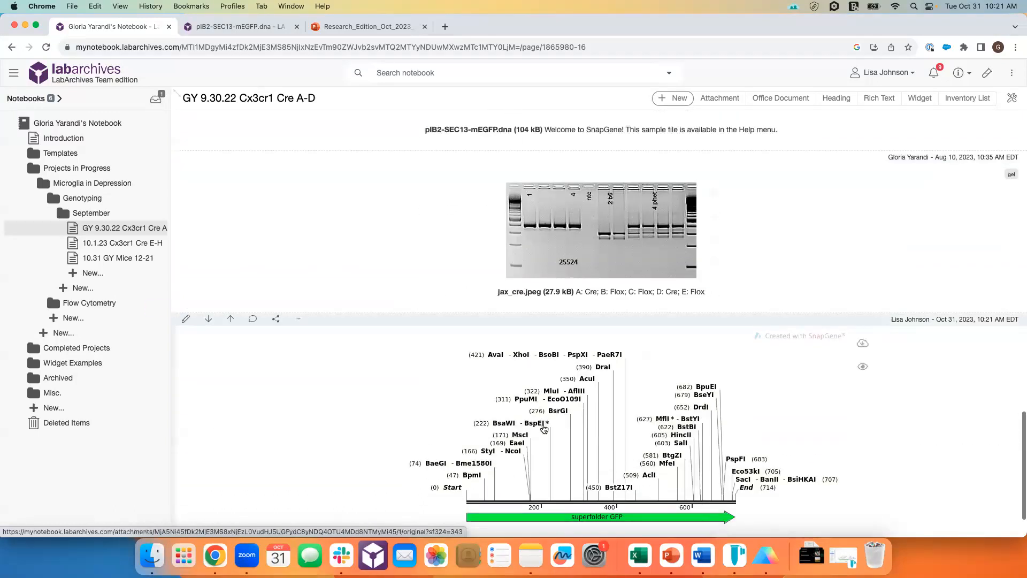
scroll(543, 428, up, 8)
scroll(543, 428, up, 3)
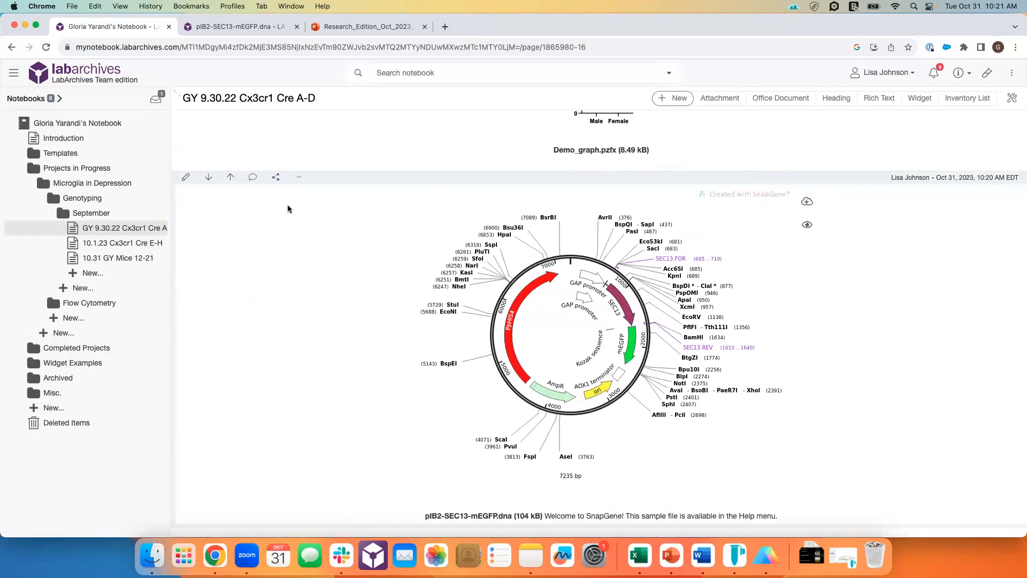
Step: Show the revisions of the pIB2-SEC13-mEGFP.dna entry and compare the Oct 31, 2023 10:20 AM and Oct 19, 2023 2:26 PM versions
click(299, 185)
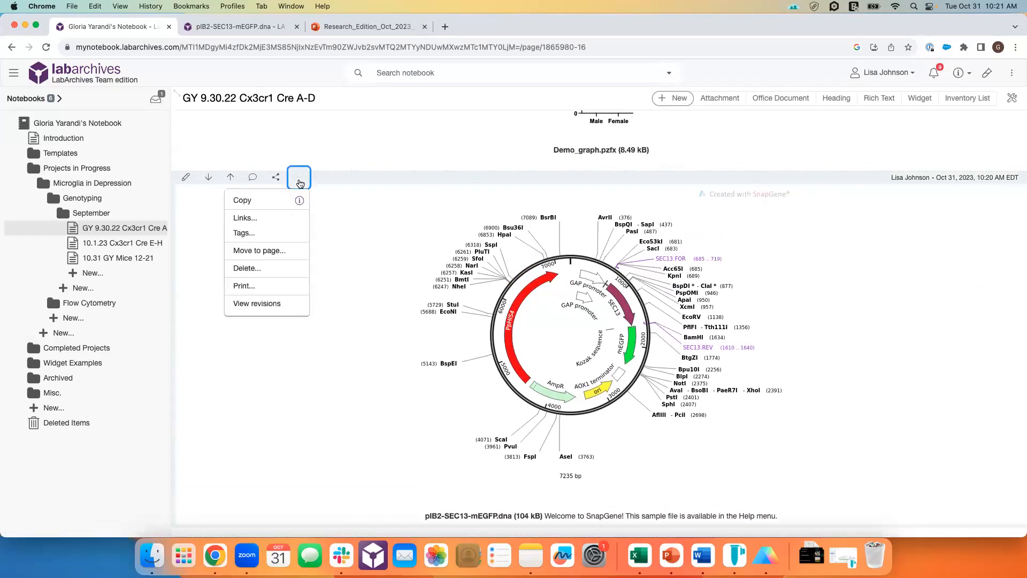
click(291, 313)
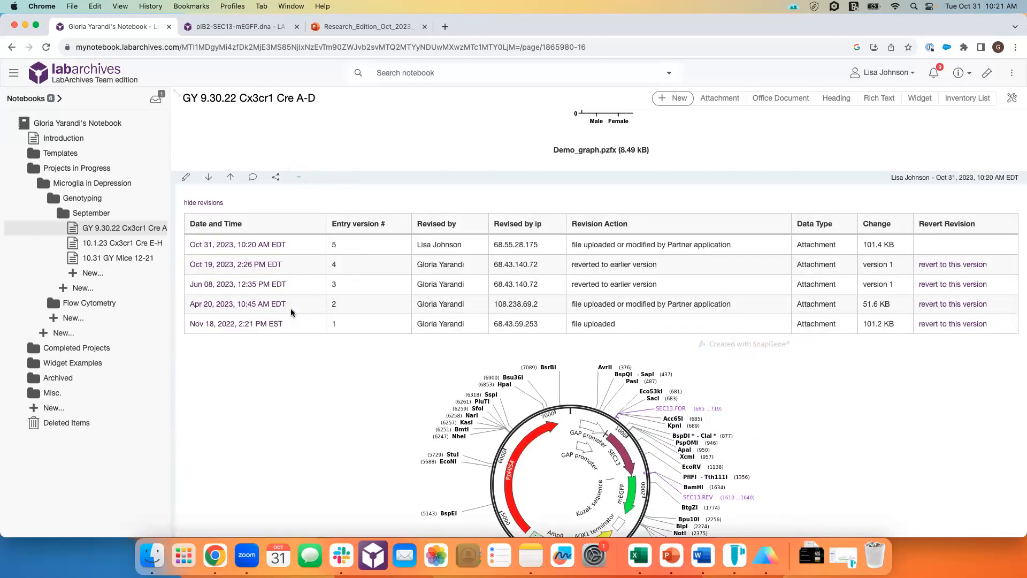
click(252, 243)
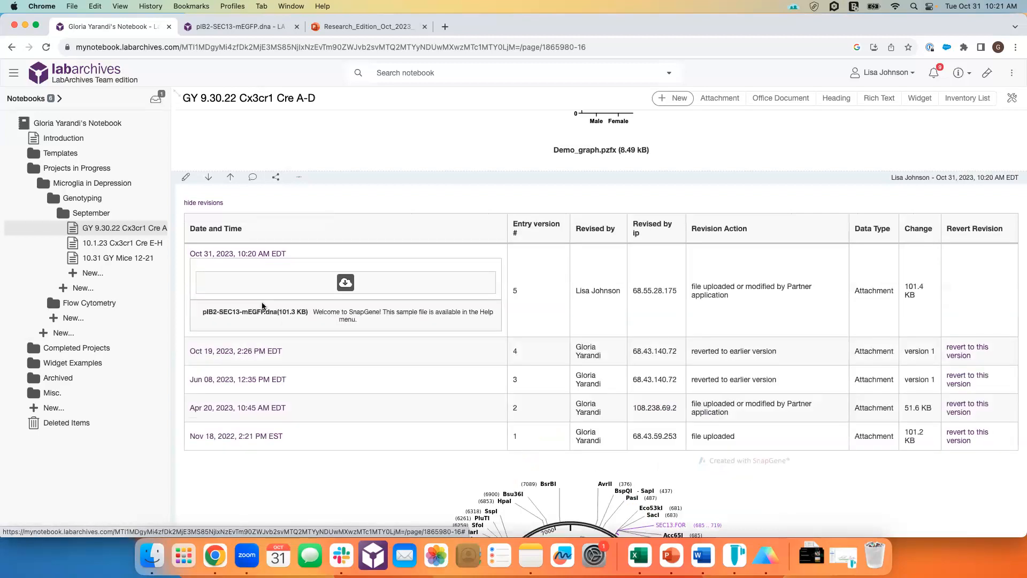
scroll(273, 354, down, 3)
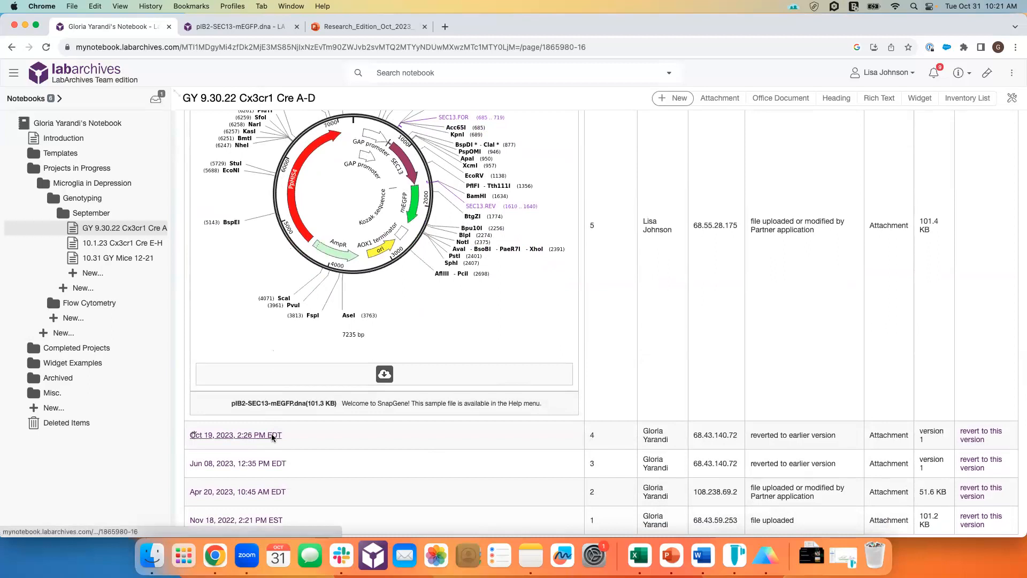
click(272, 435)
scroll(321, 412, down, 3)
scroll(353, 427, up, 2)
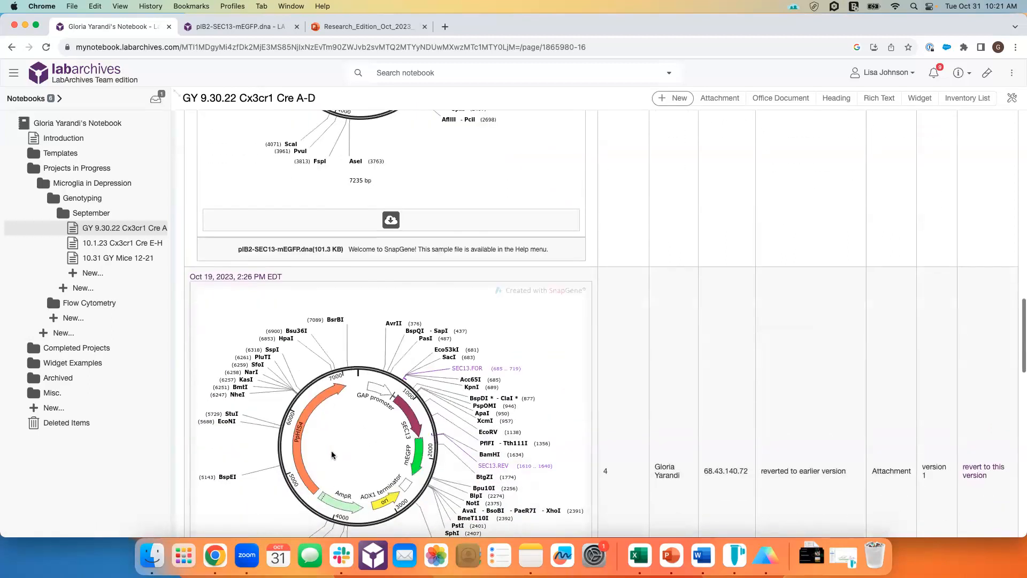
scroll(332, 454, up, 3)
scroll(337, 453, down, 8)
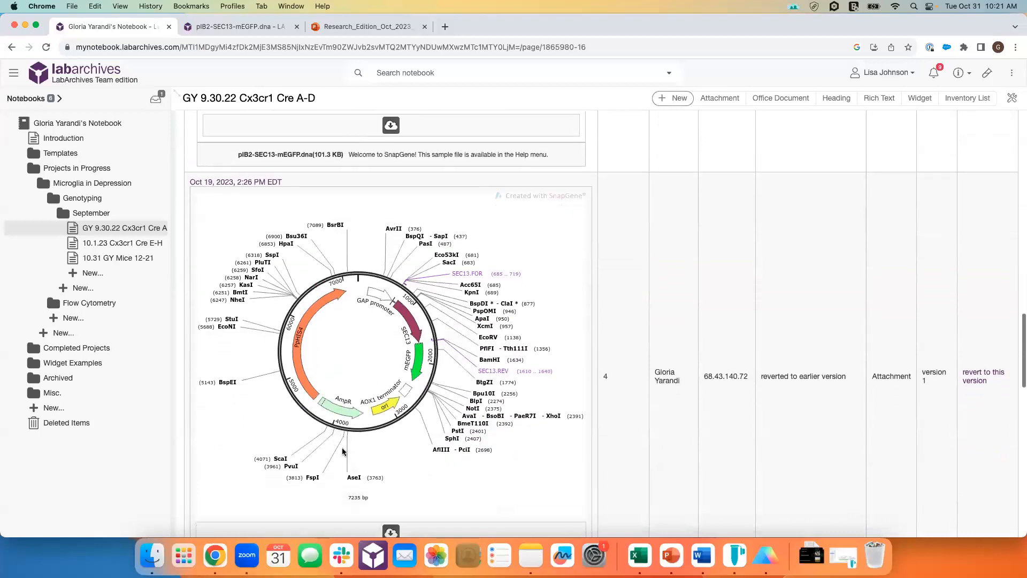
Step: Revert the pIB2-SEC13-mEGFP.dna entry to version 4 from Oct 19, 2023 and check its plasmid map on the page
click(984, 377)
click(548, 327)
scroll(548, 328, down, 20)
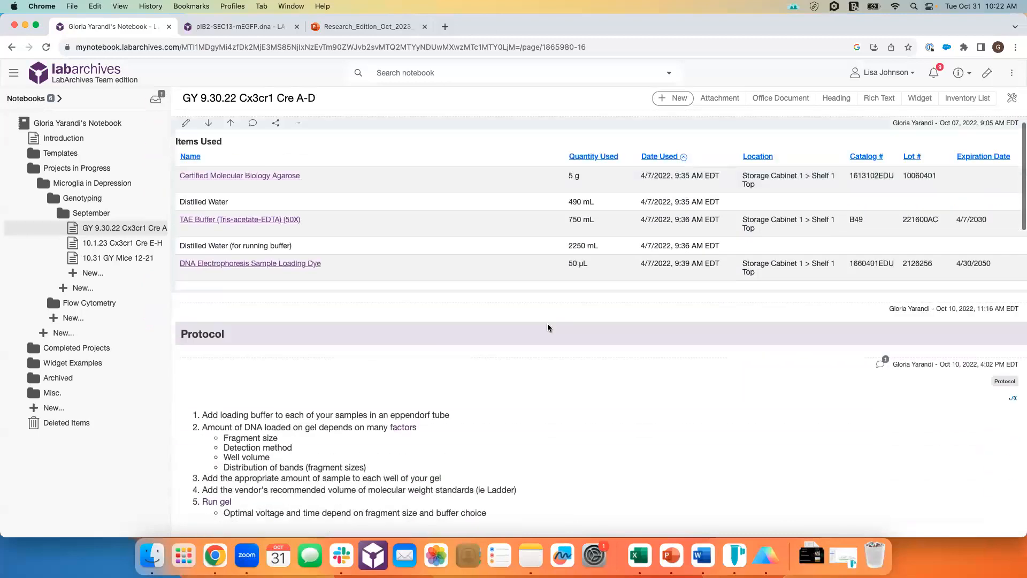
scroll(548, 327, down, 7)
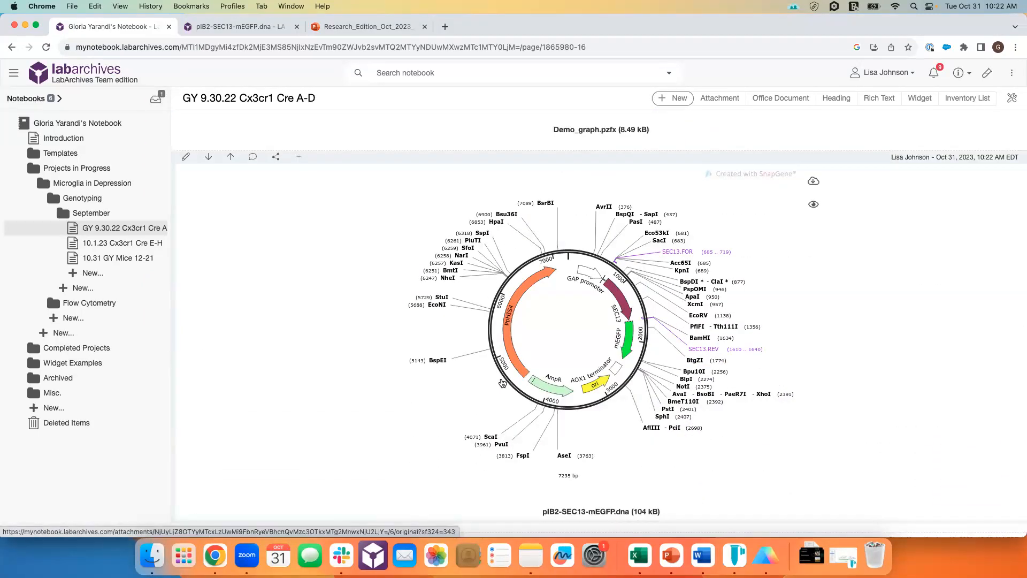
Step: Check the latest revision action in the pIB2-SEC13-mEGFP.dna entry's revision history, and hide the history again
click(298, 156)
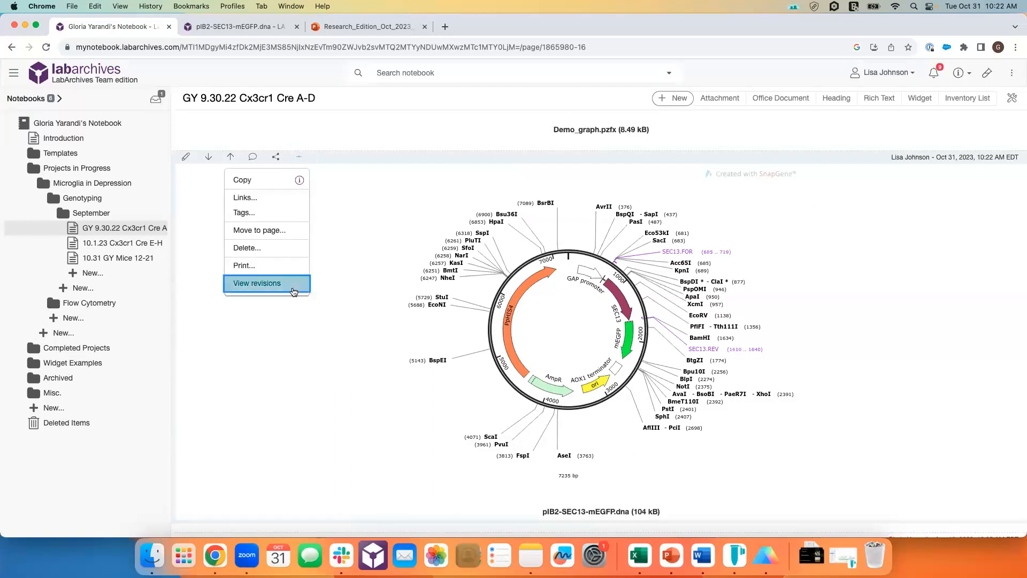
click(294, 291)
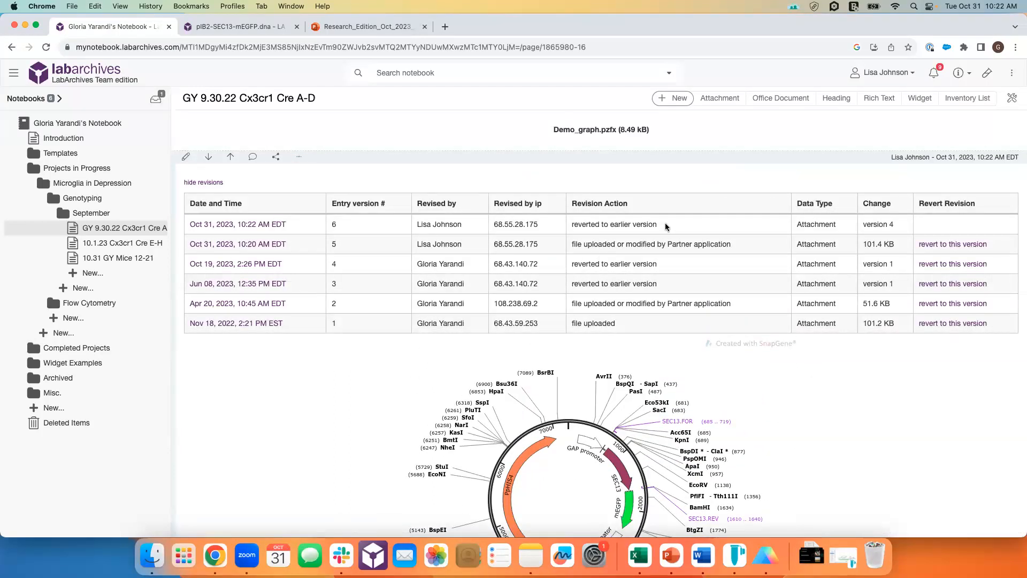
drag(665, 227, 570, 226)
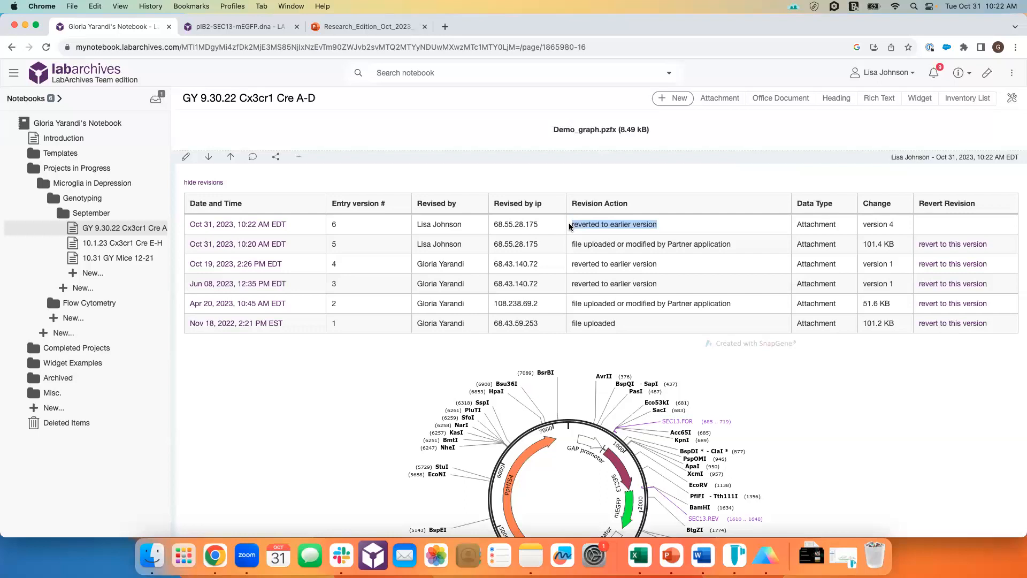
click(299, 157)
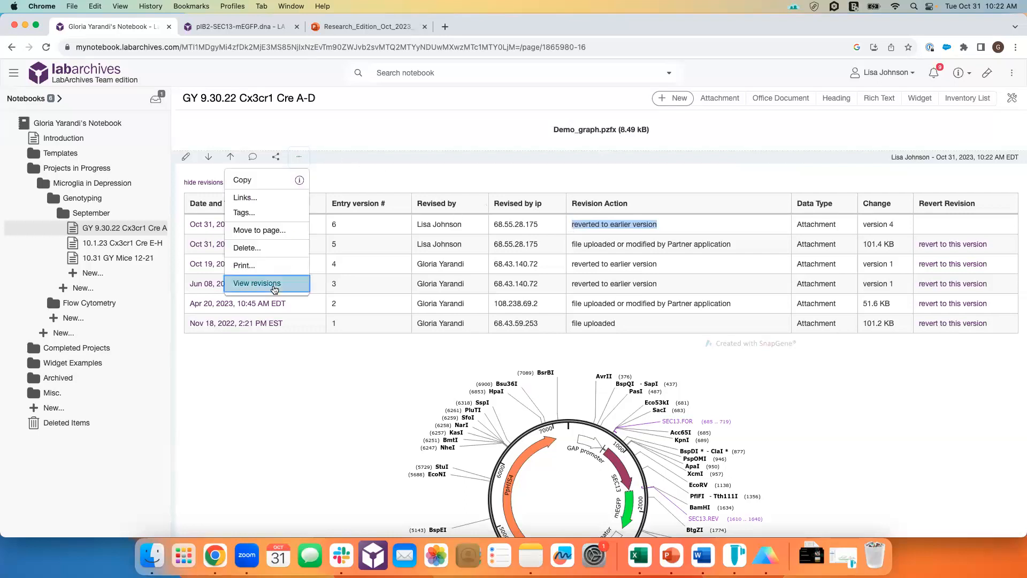
click(273, 289)
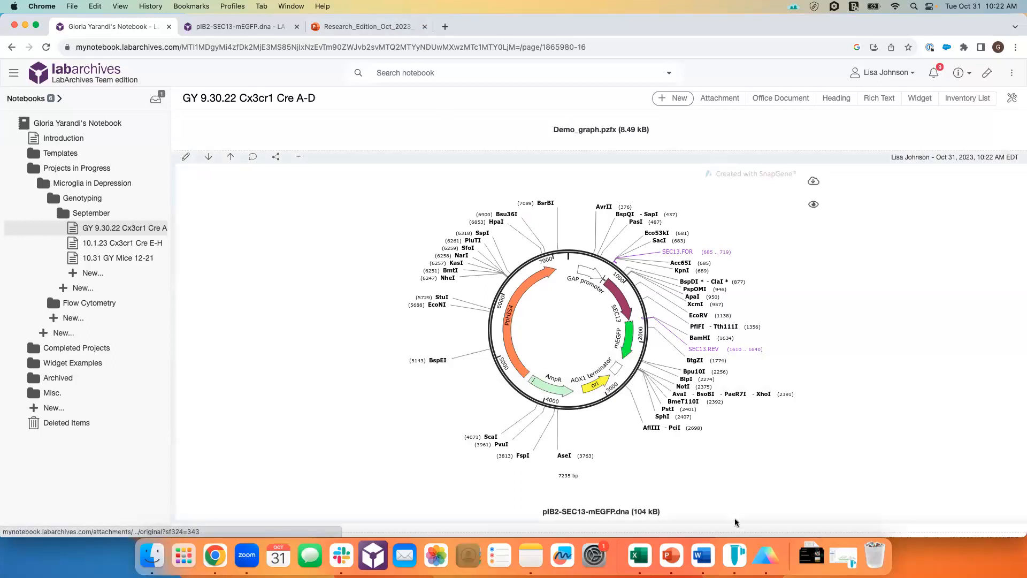
Step: Switch to GraphPad Prism, list the recently saved LabArchives files and open the login form for another account
click(760, 554)
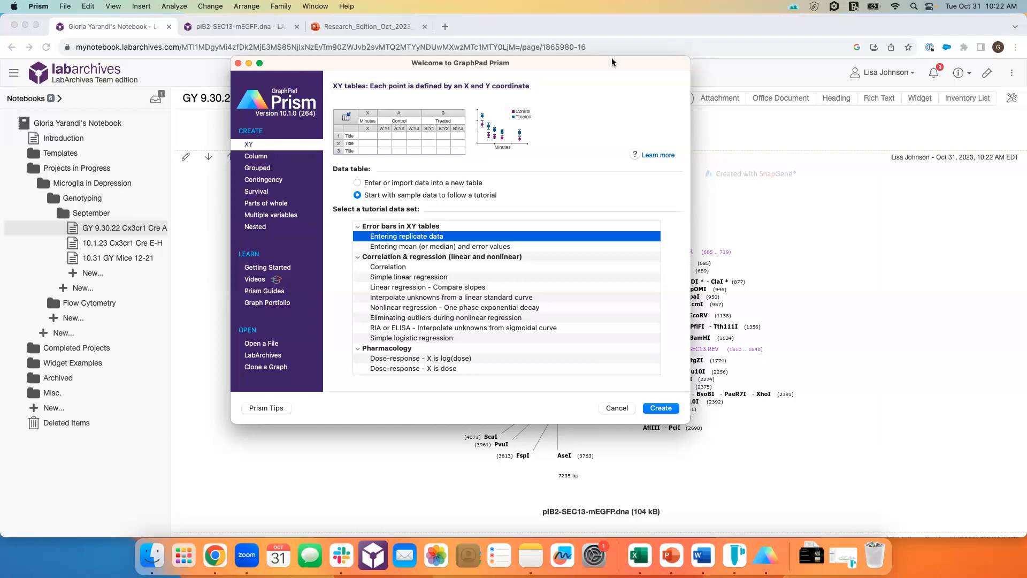
click(270, 356)
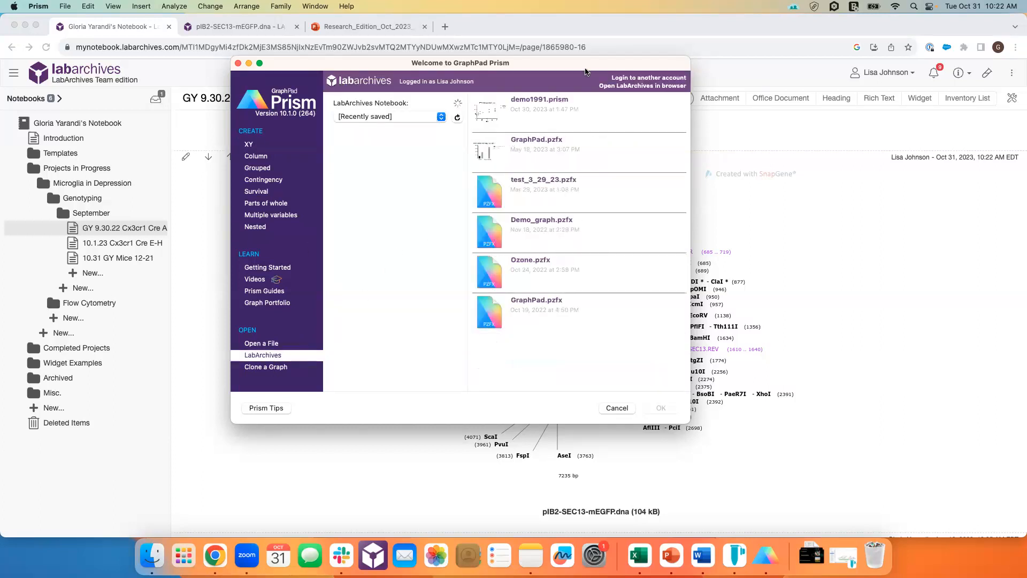
click(633, 79)
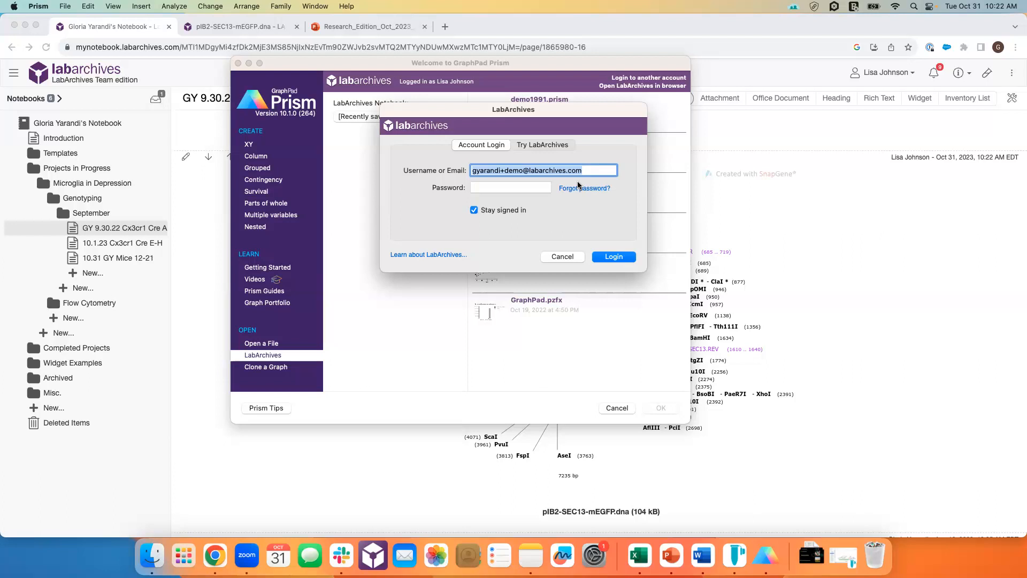
click(473, 187)
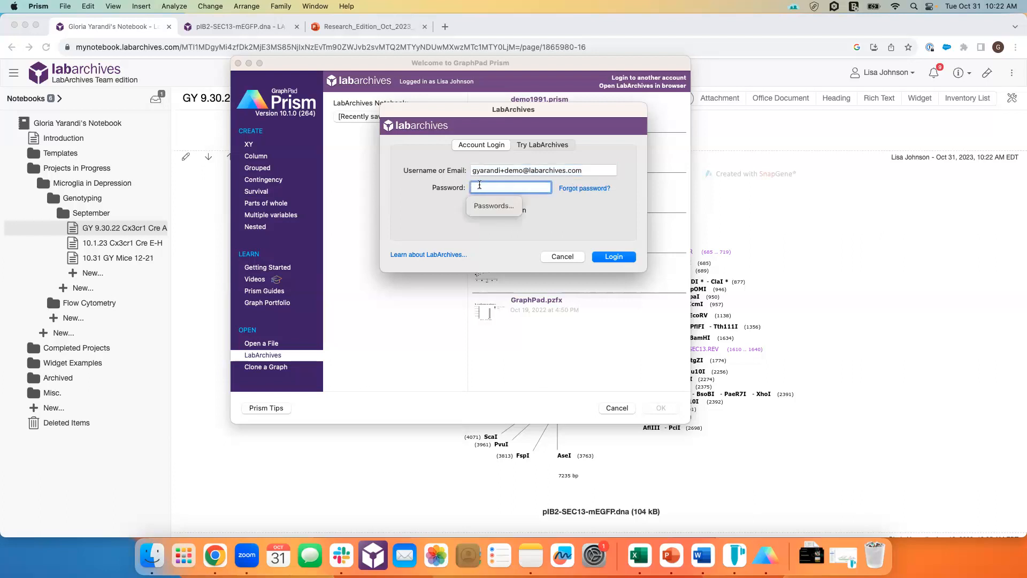
Step: Show the External App authentication option of the LabArchives account in Chrome, and cancel the login form in Prism
click(902, 69)
click(903, 74)
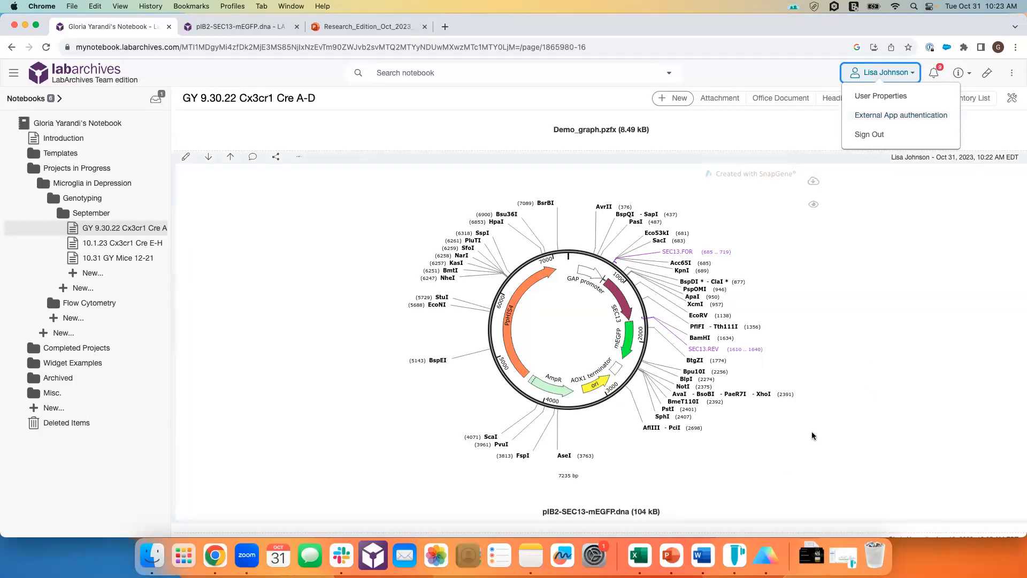
click(766, 555)
click(562, 256)
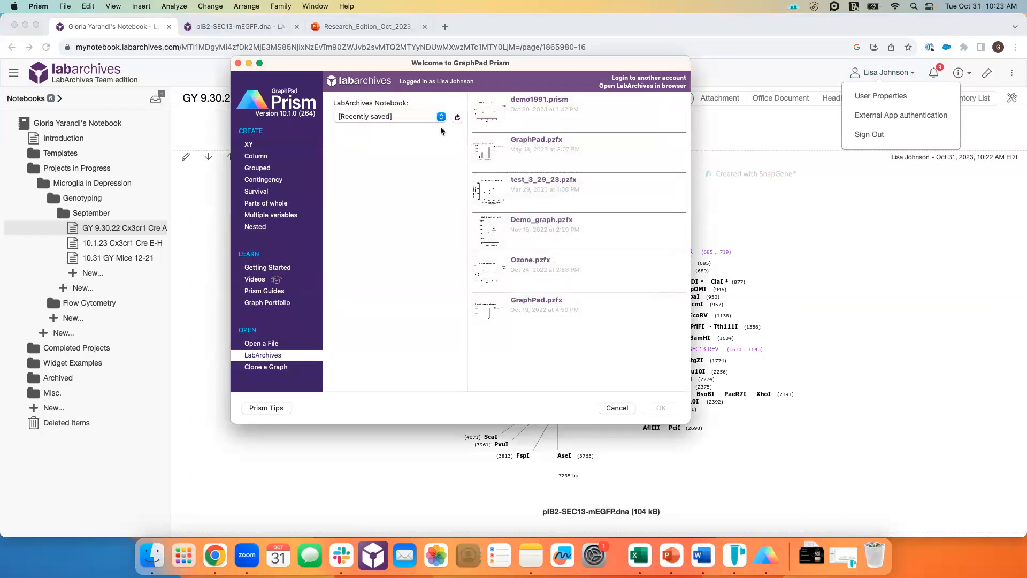
Step: Look over the LabArchives notebooks available in Prism, keeping the recently saved files listed
click(415, 116)
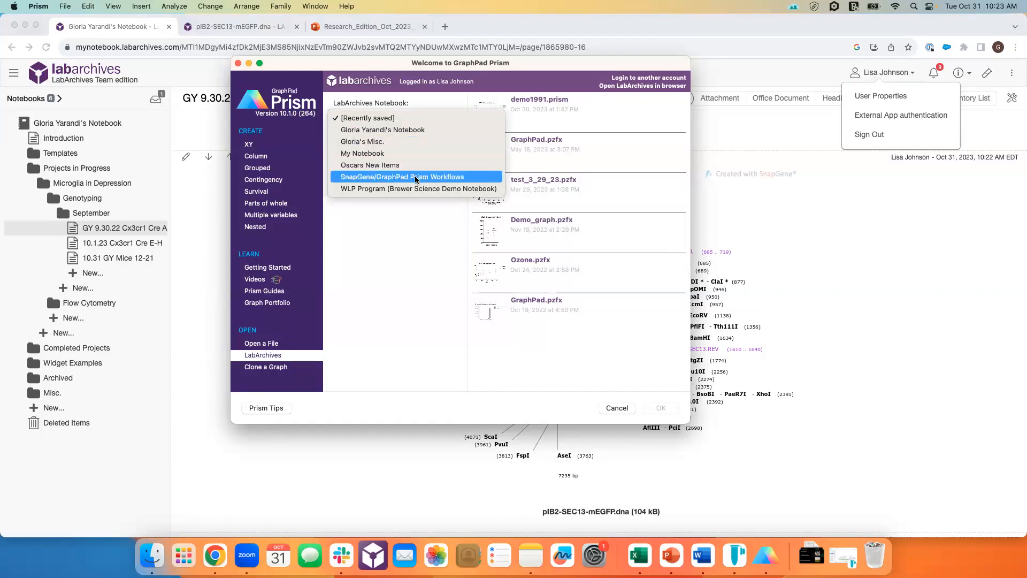
click(432, 234)
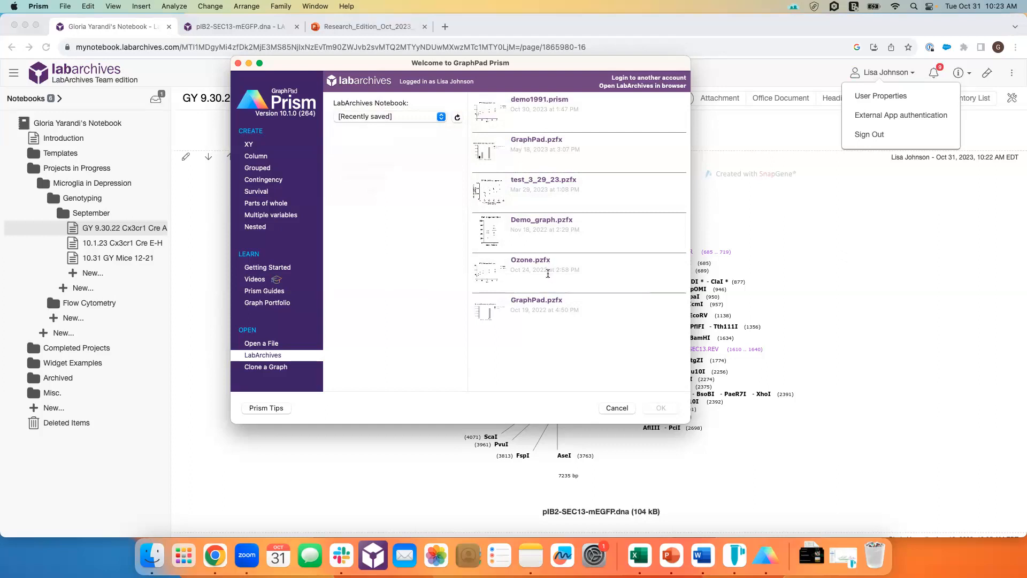
click(389, 116)
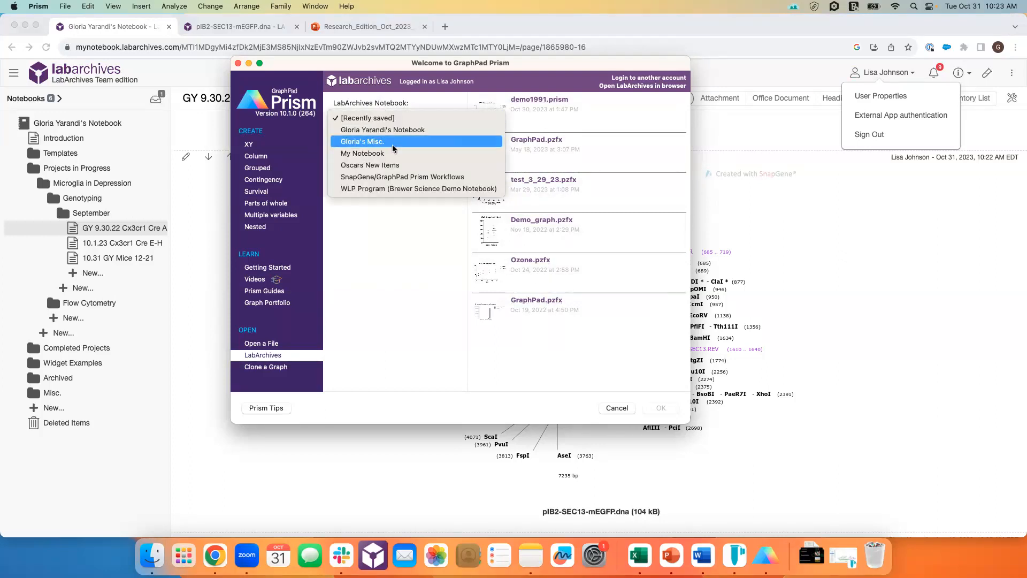
click(439, 243)
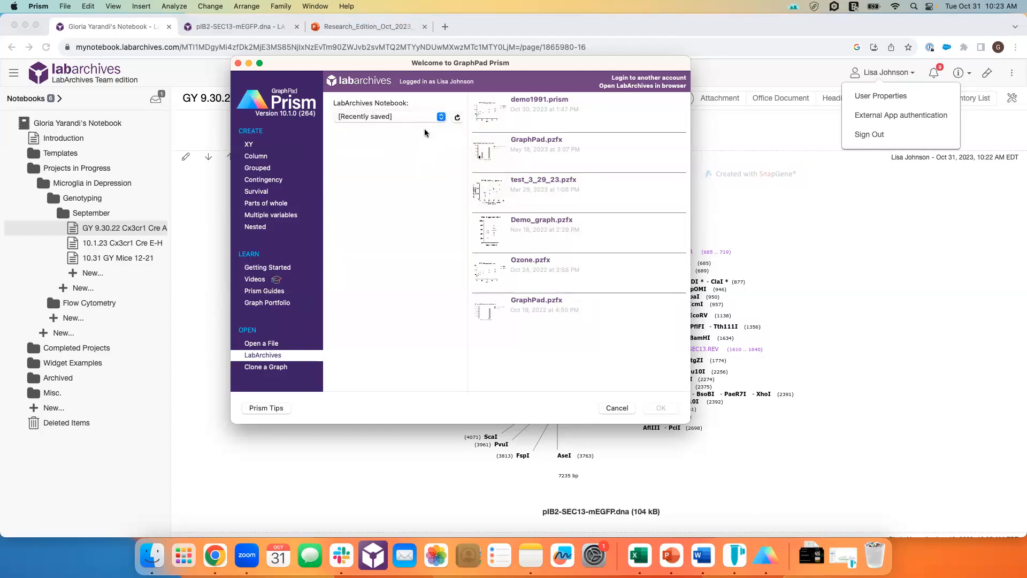
Step: Open Demo_graph.pzfx from the recently saved LabArchives files and collapse the note over its data table
scroll(654, 468, up, 10)
scroll(653, 466, down, 1)
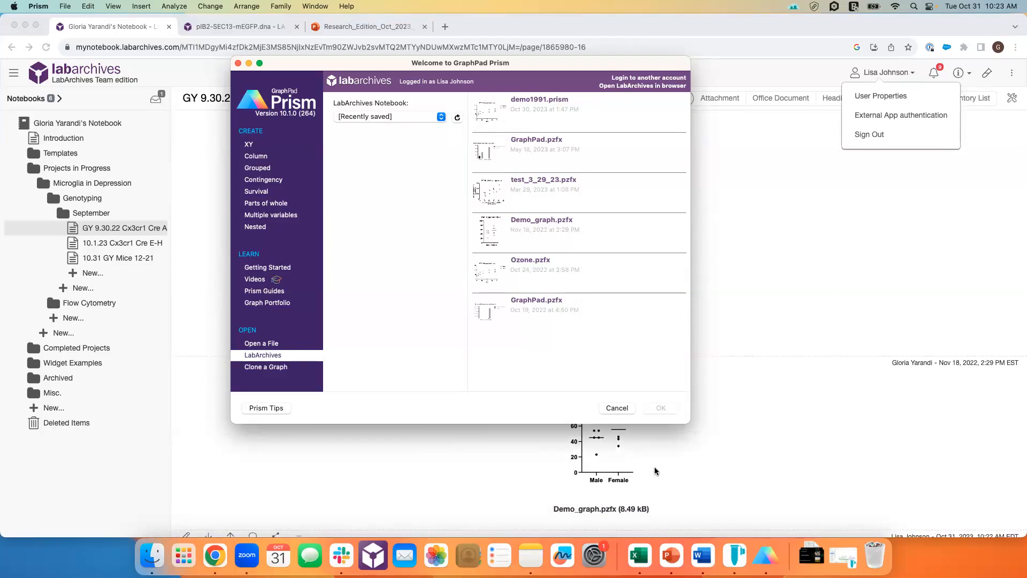
click(521, 219)
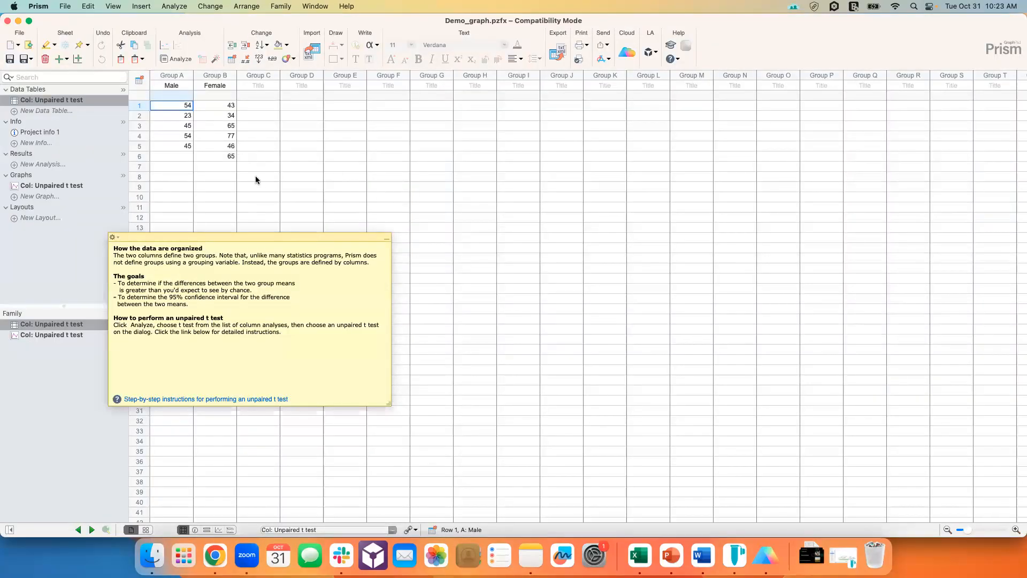
click(387, 239)
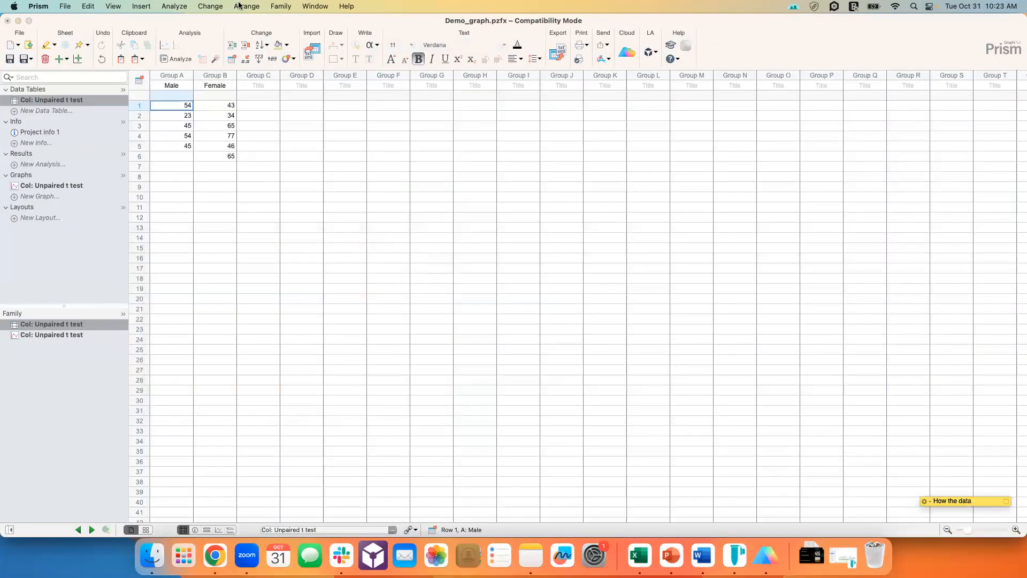
Step: Add the values 13, 21, 12 and 121 to the Male column in rows 6 to 9
click(168, 156)
text(13)
key(Return)
text(21)
key(Return)
text(12)
key(Right)
key(Right)
key(Down)
key(Left)
key(Left)
text(121)
click(210, 235)
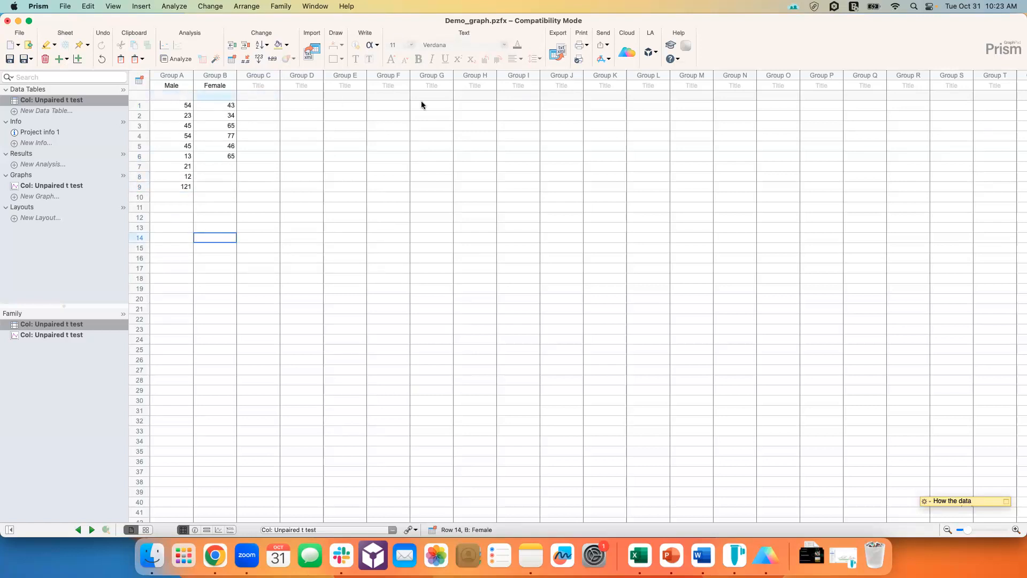
Step: Rearchive Demo_graph.pzfx to LabArchives as an updated file with the change note "I added more points"
click(652, 56)
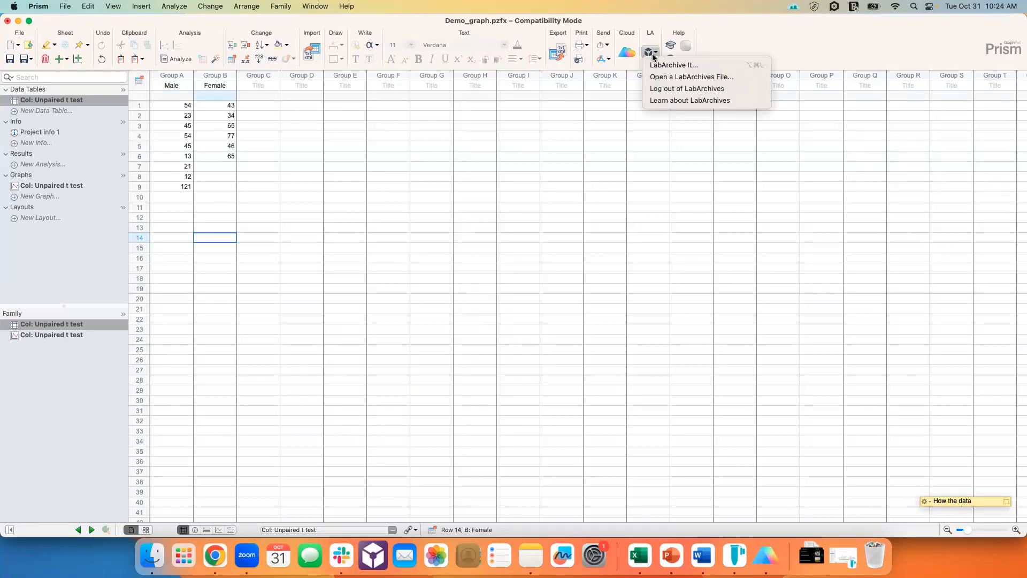
click(656, 65)
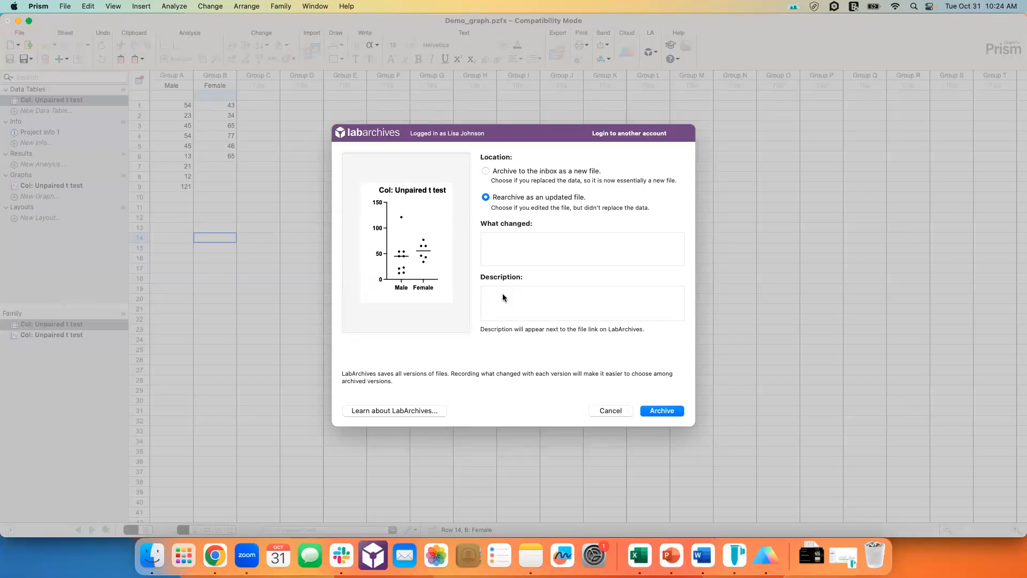
click(485, 171)
click(485, 197)
click(497, 233)
text(I added more points)
click(653, 407)
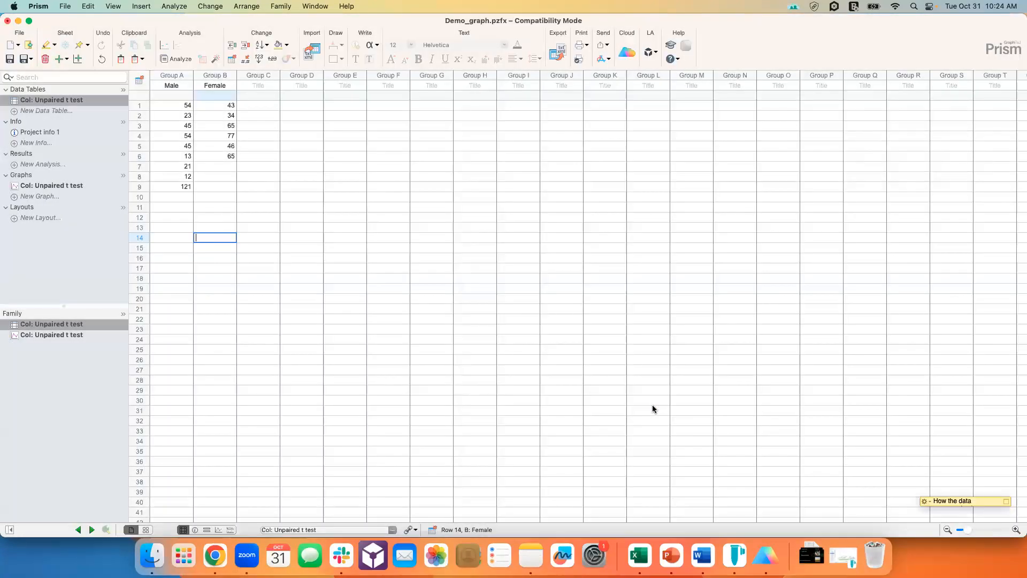
Step: Add a Column data table and graph to Demo_graph.pzfx using the "Entering replicate data" sample set
click(71, 5)
mouse_move(71, 24)
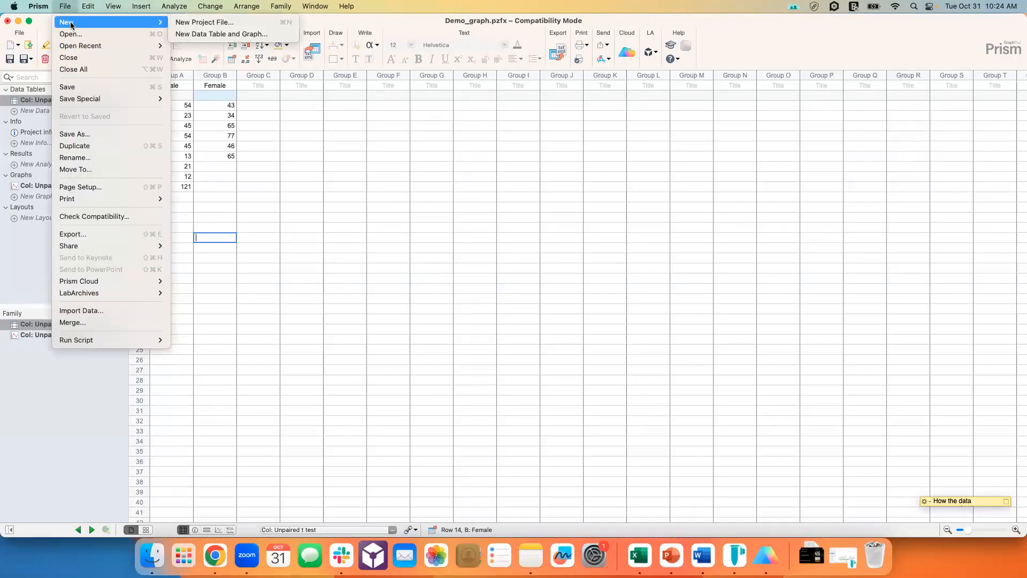
click(183, 35)
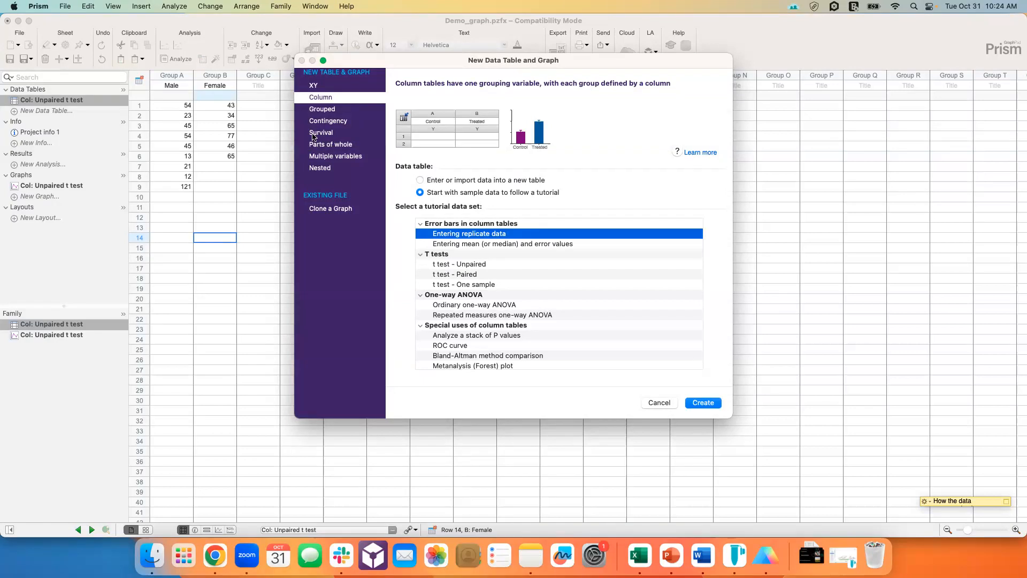
click(321, 121)
click(321, 99)
scroll(651, 341, down, 2)
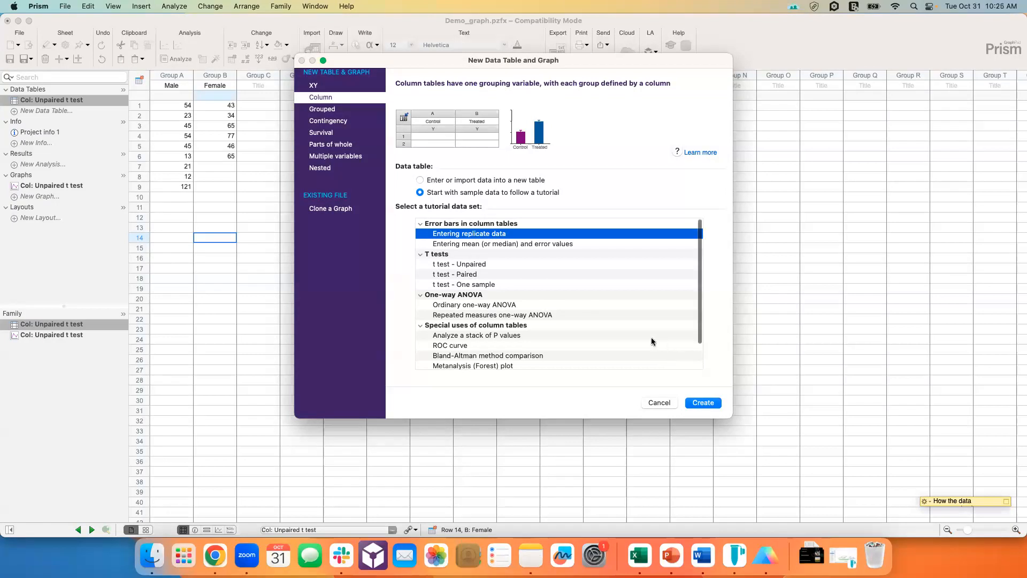
scroll(649, 276, up, 2)
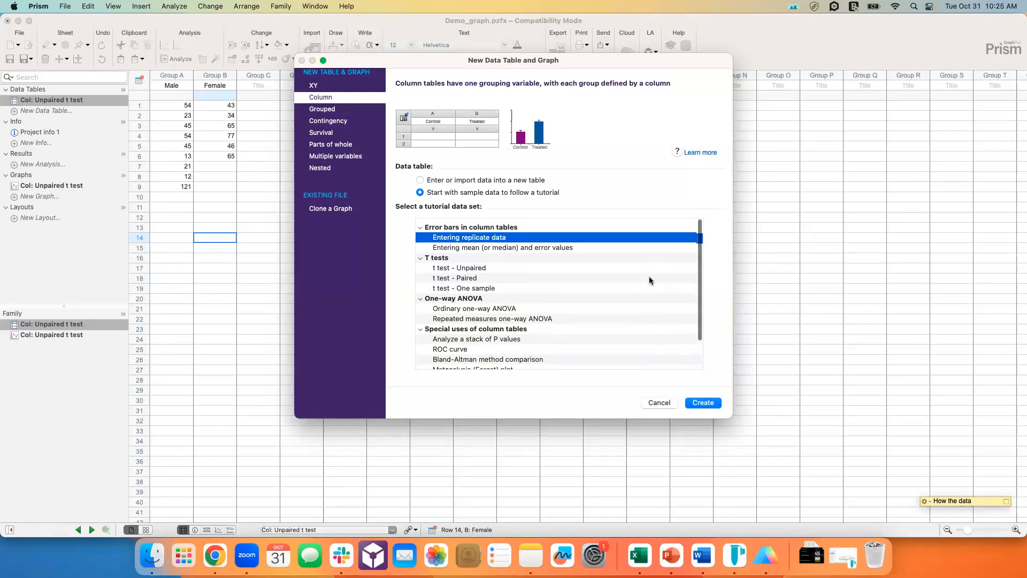
click(711, 403)
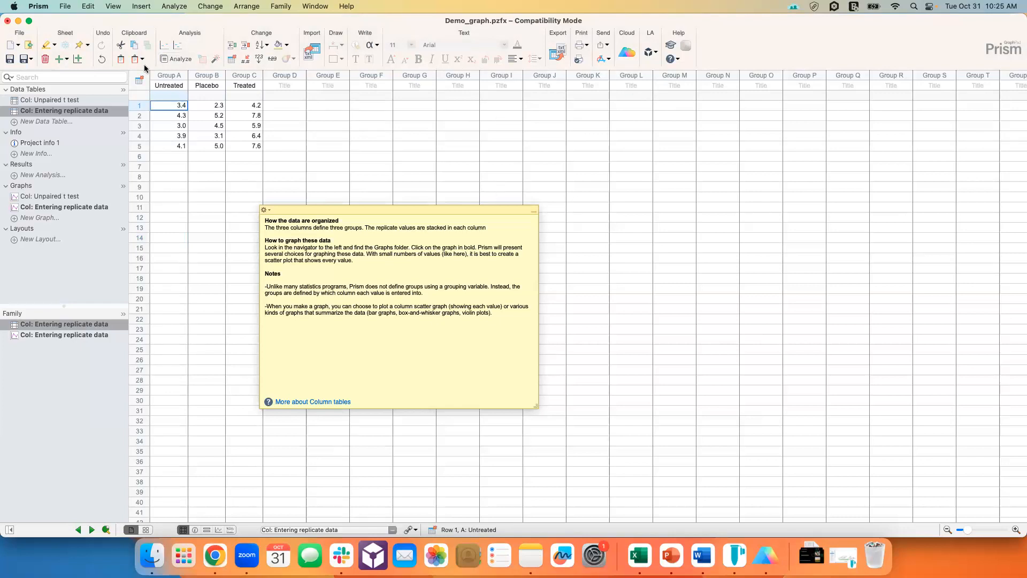
Step: Start saving Demo_graph.pzfx back to LabArchives, cancel the archiving and close the file
click(65, 6)
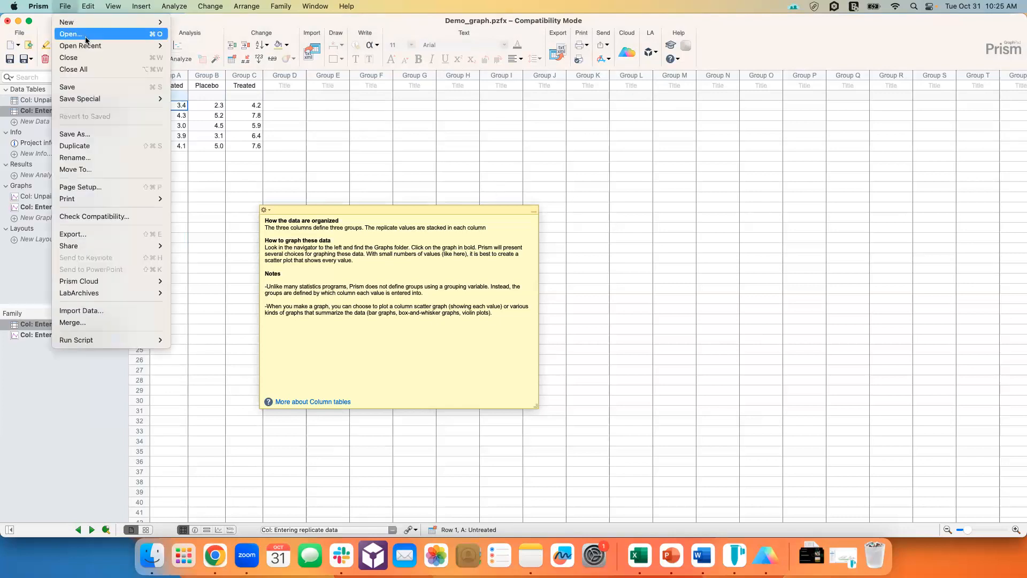
click(94, 87)
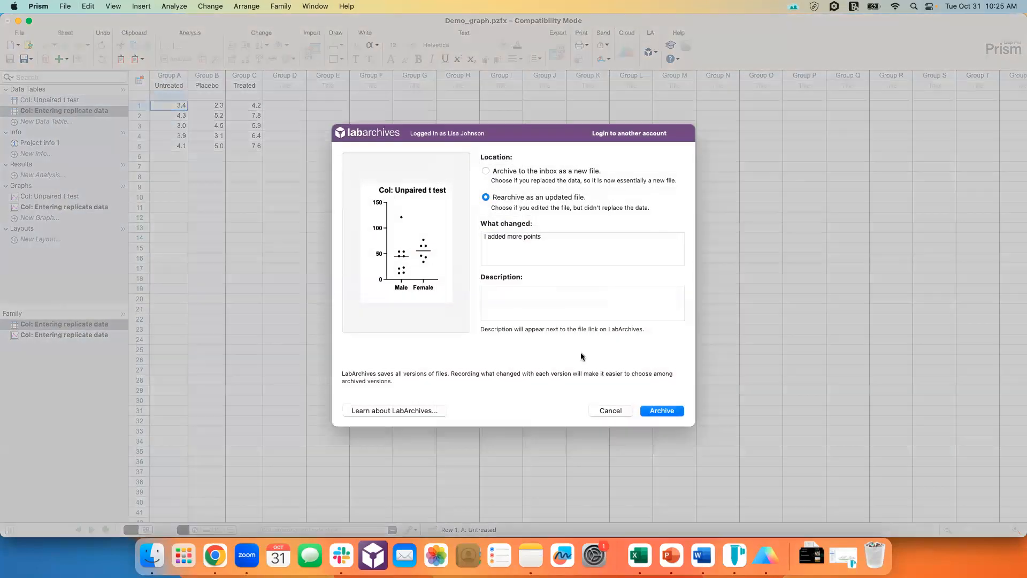
click(610, 404)
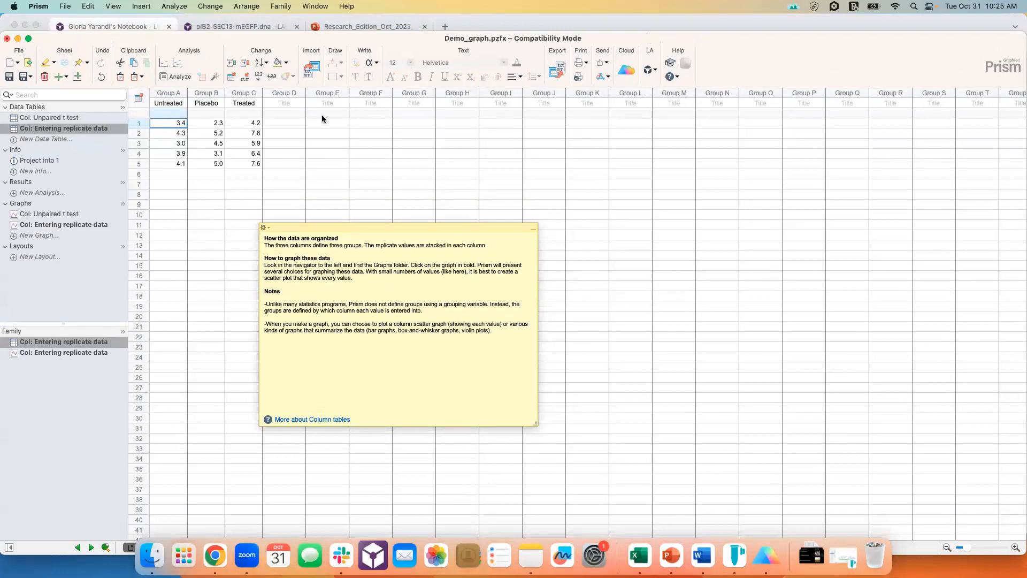
click(7, 39)
click(501, 337)
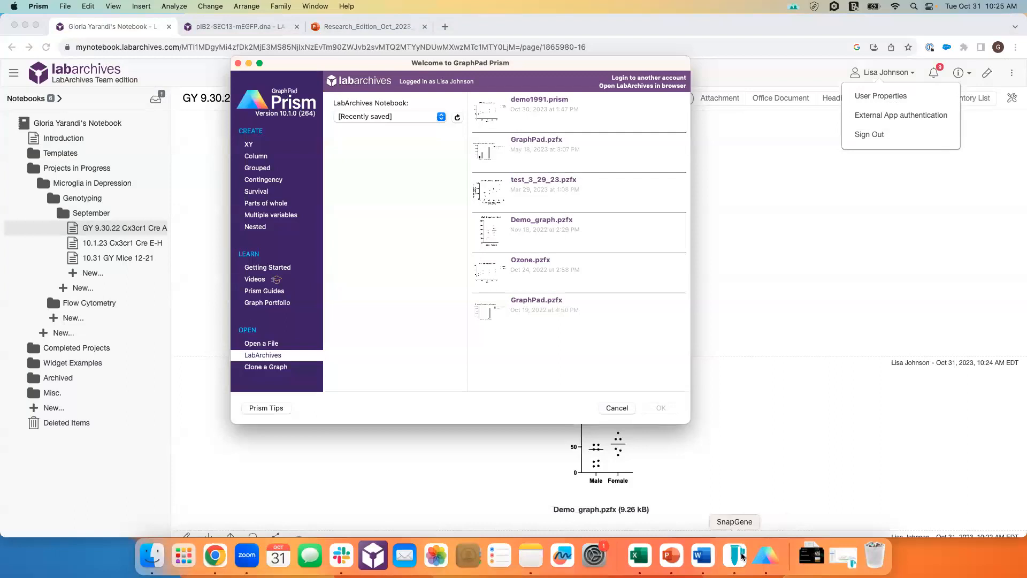
Step: Create a Column project from the "Entering replicate data" sample and save it as labarchives_demo_10_31 in the Demo folder
click(255, 156)
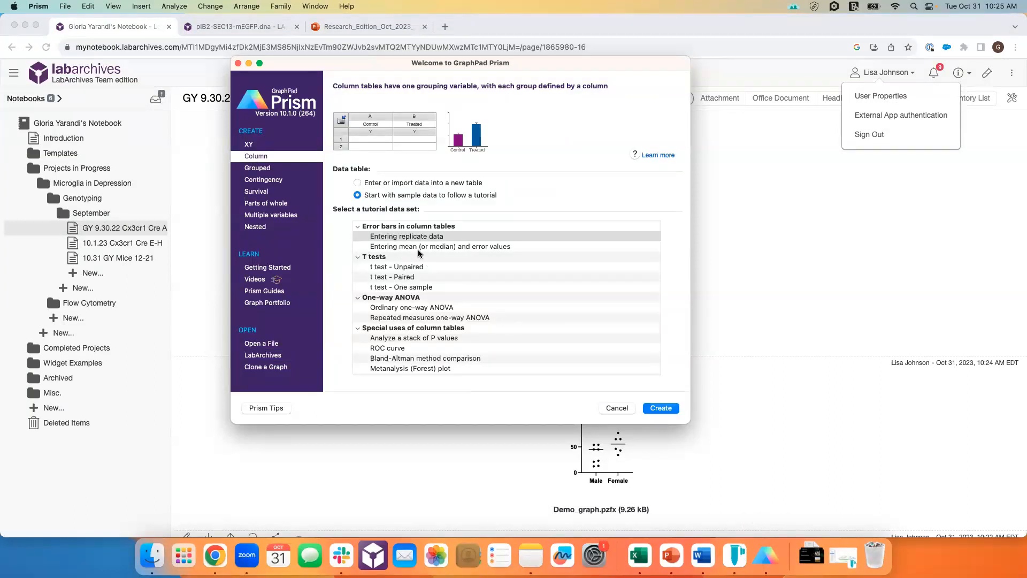
click(661, 408)
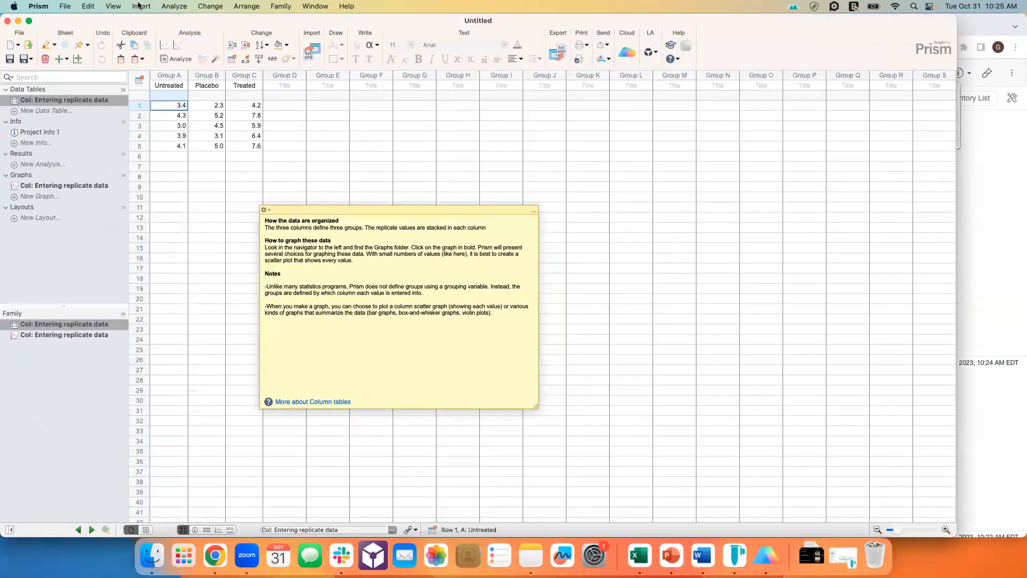
click(70, 4)
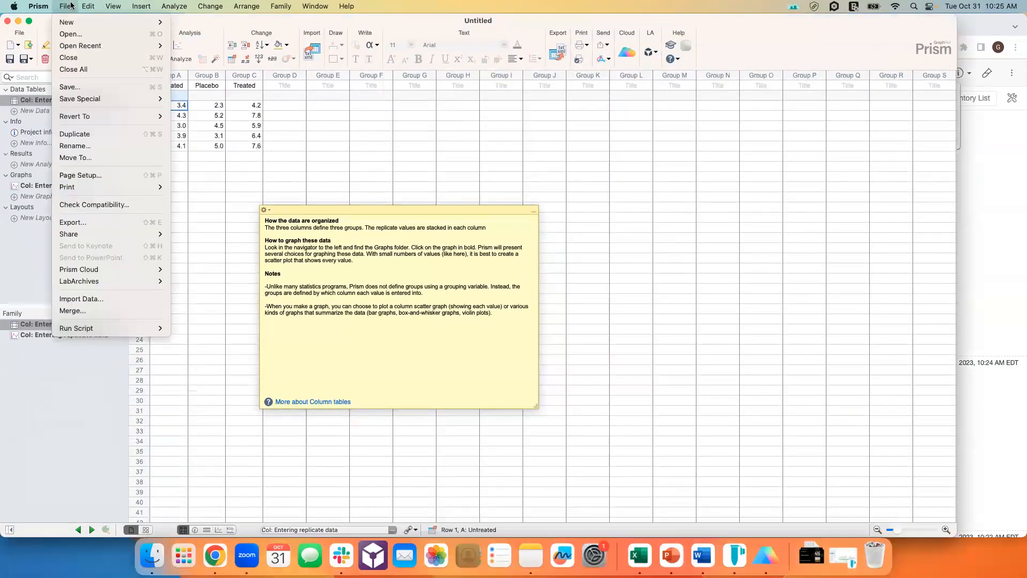
click(88, 87)
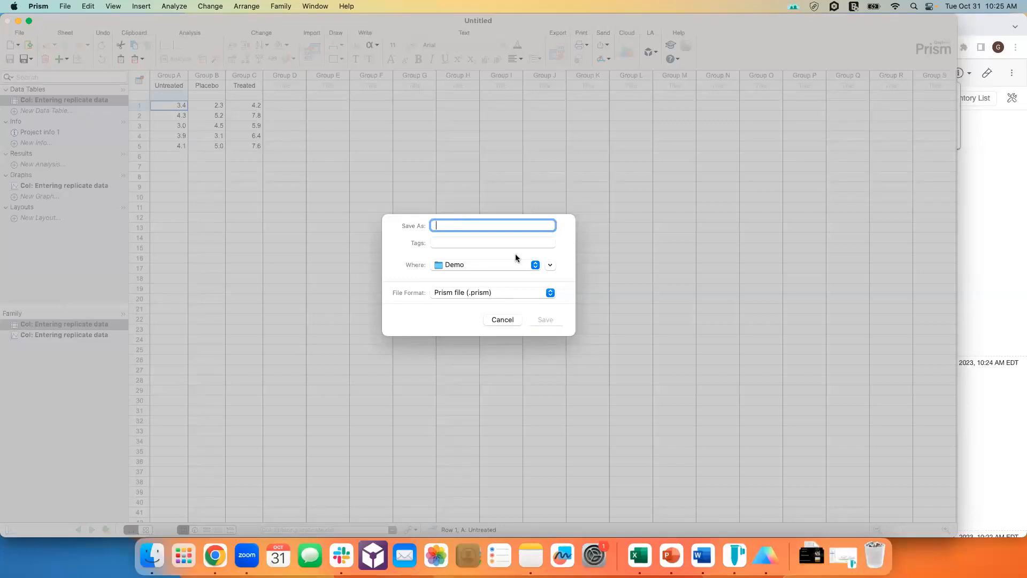
text(labarchiv)
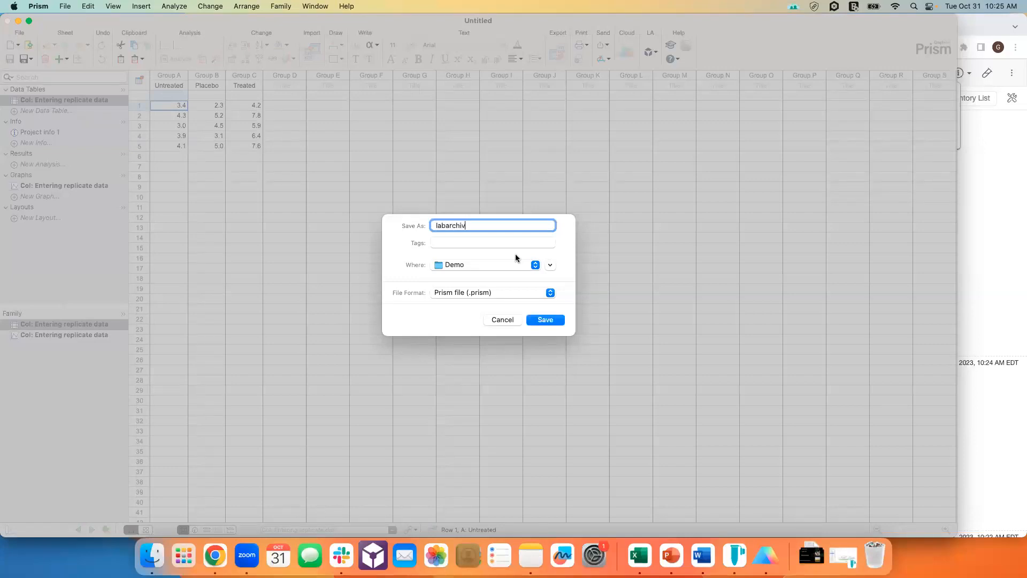
text(es_d)
click(554, 319)
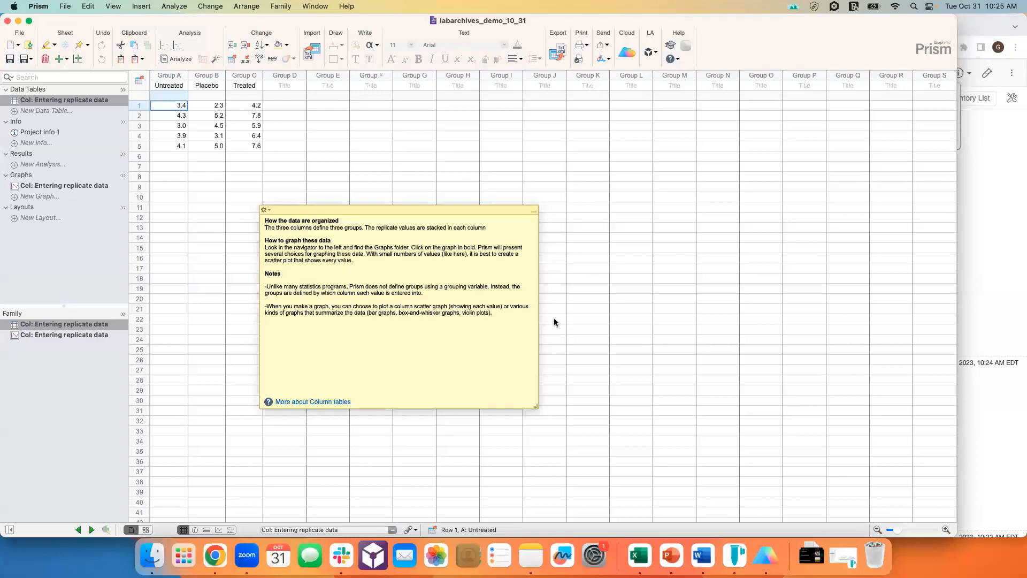
Step: Archive labarchives_demo_10_31 to LabArchives with the description "Demo Graph file", and minimize the Prism window
click(652, 52)
click(655, 63)
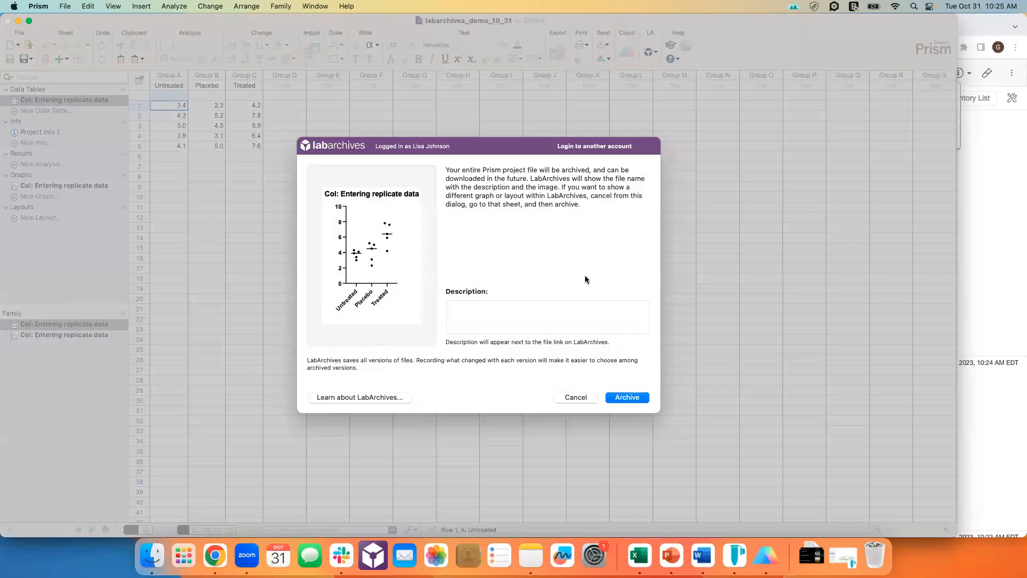
click(496, 318)
text(Demo Graph file)
click(621, 398)
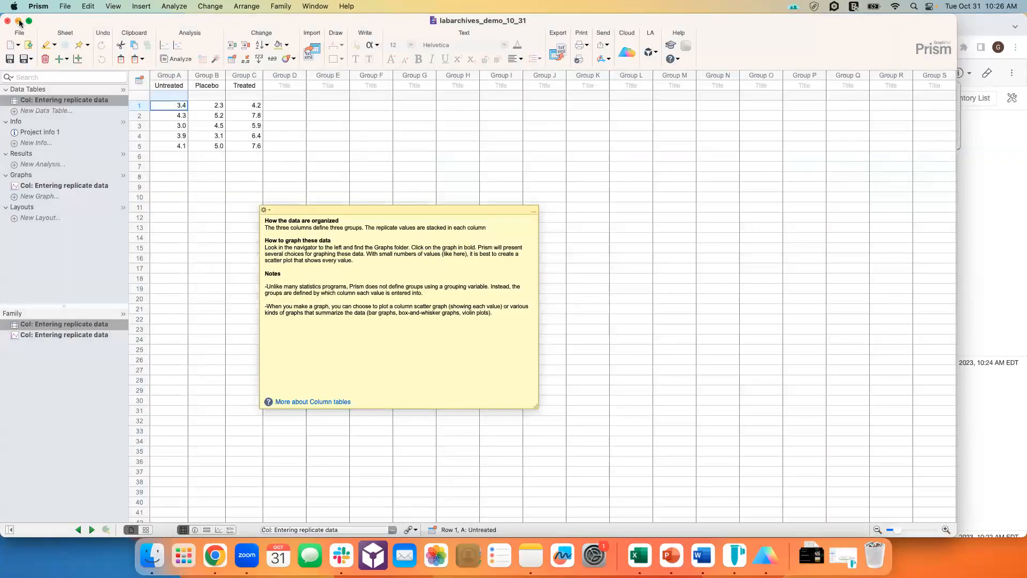
click(19, 21)
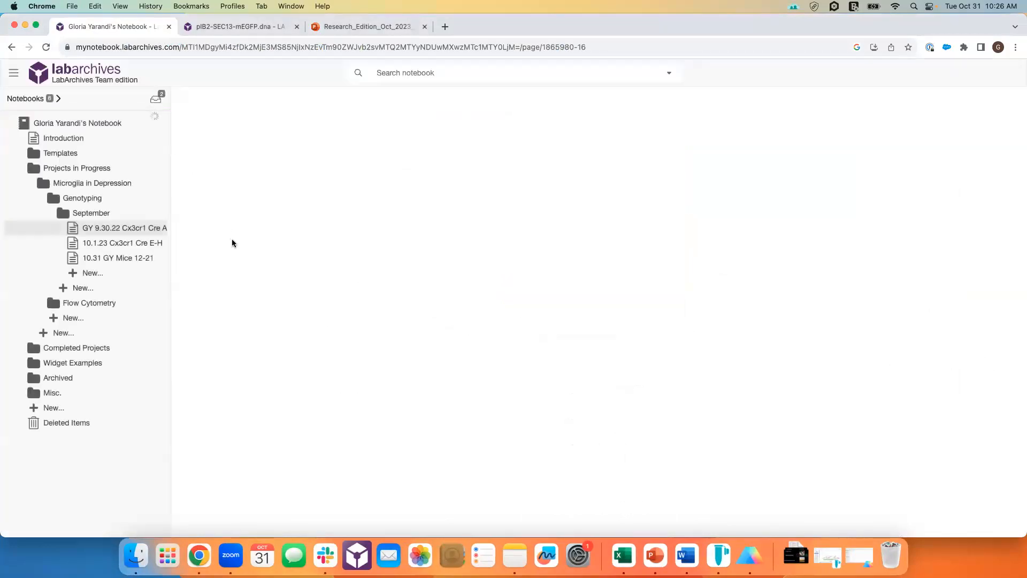
Step: Show the revision history of the Demo_graph.pzfx entry and highlight the change note of its newest version
scroll(265, 295, down, 10)
scroll(264, 297, down, 8)
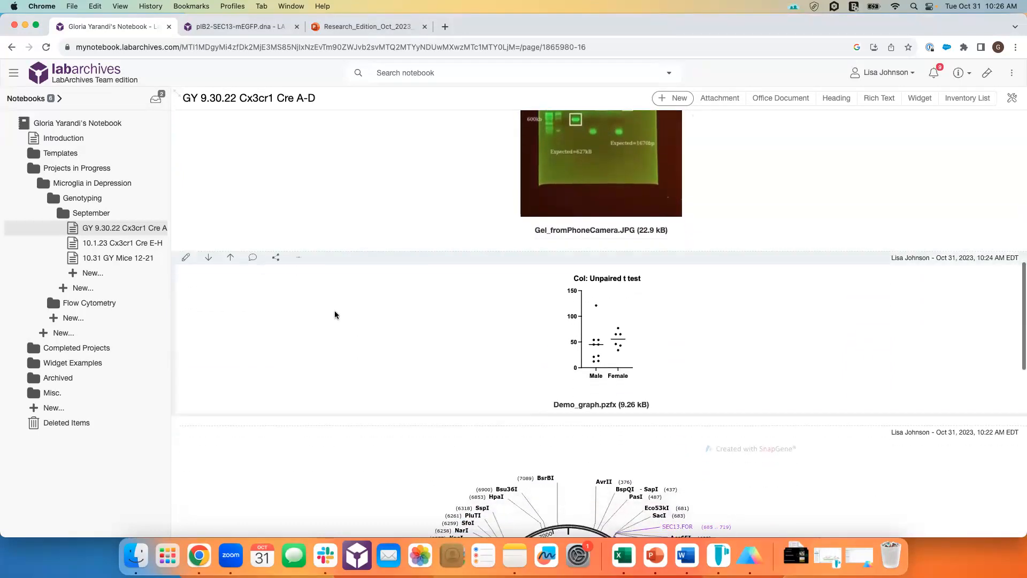
scroll(335, 311, down, 1)
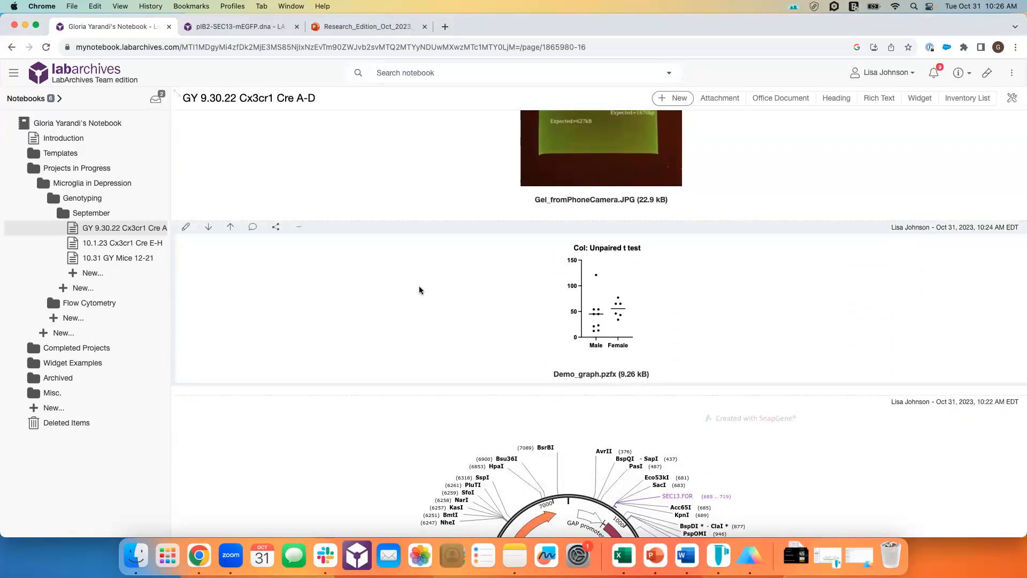
click(299, 230)
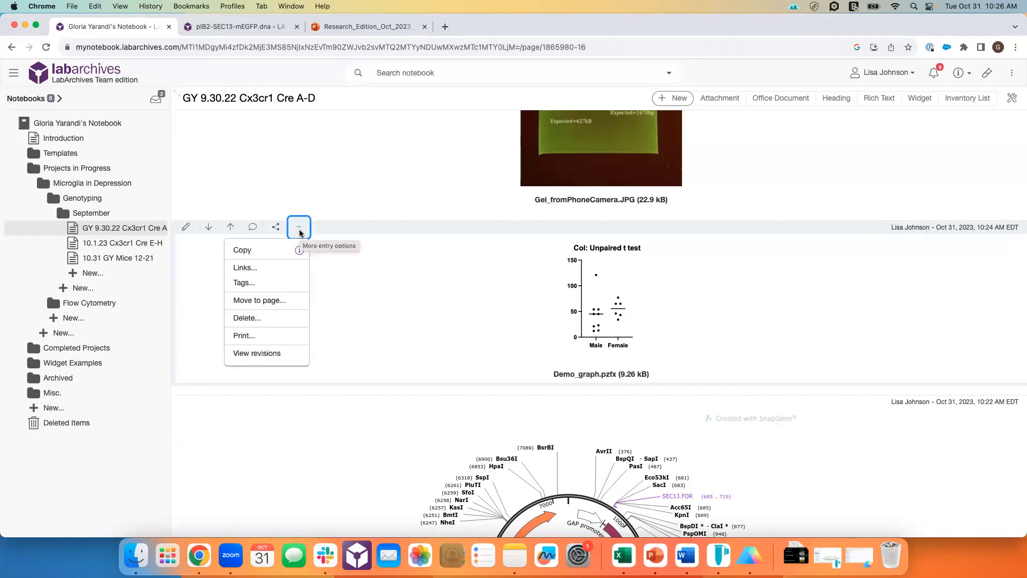
click(268, 353)
scroll(290, 313, down, 1)
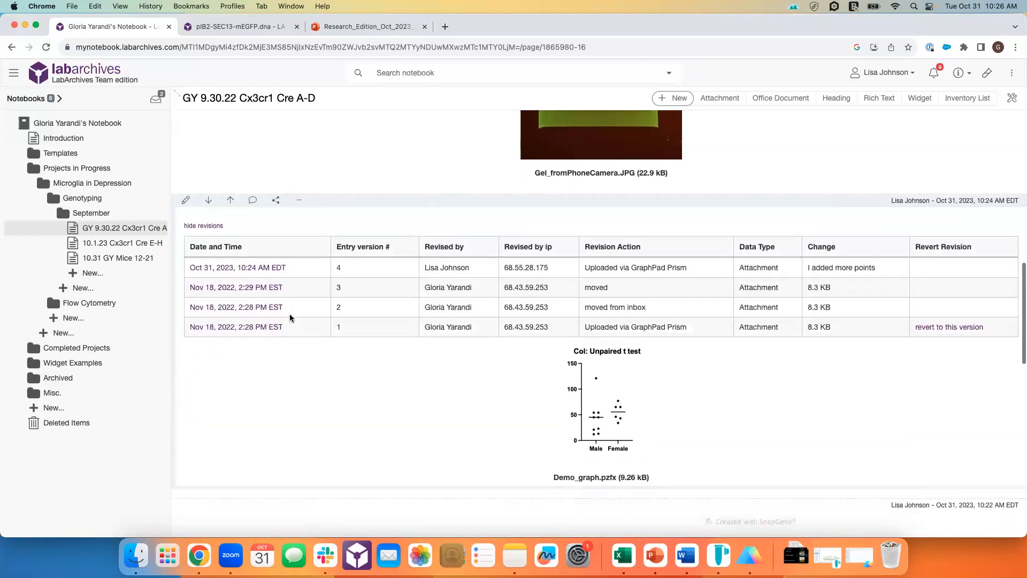
scroll(289, 360, down, 1)
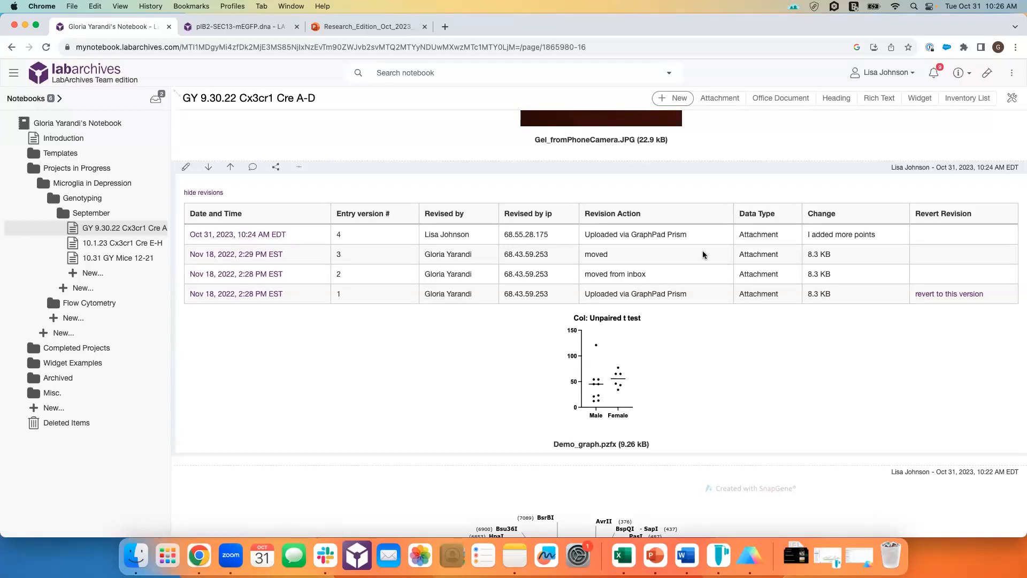
drag(875, 234, 806, 236)
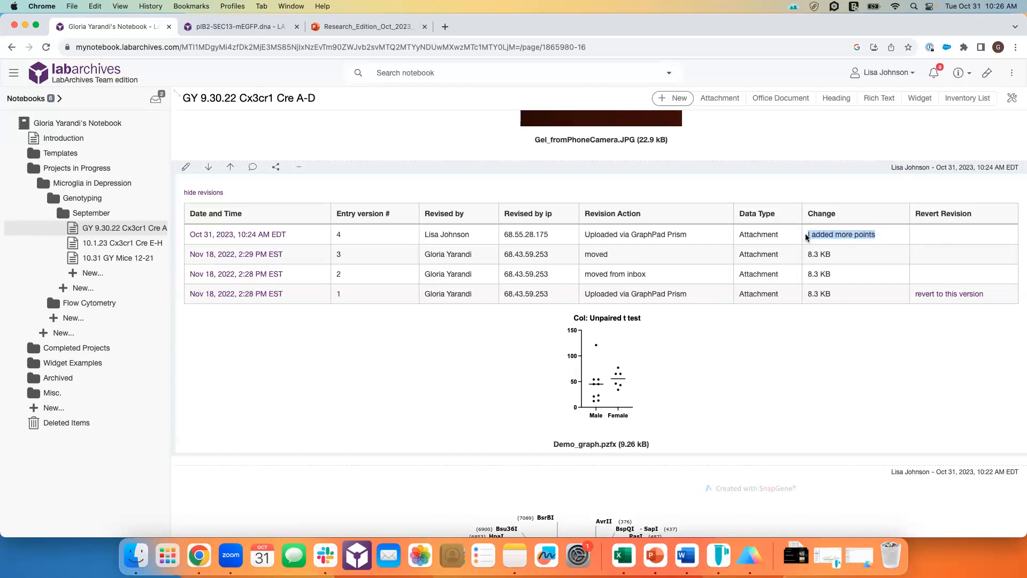
Step: Expand the previews of versions 4 and 3 of Demo_graph.pzfx in its revision history
click(250, 238)
scroll(260, 375, down, 1)
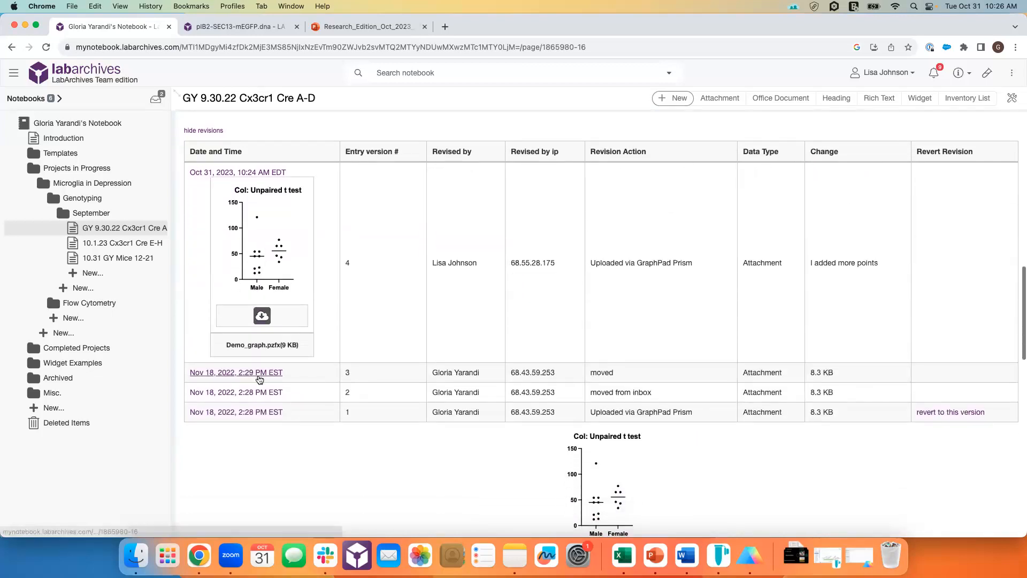
click(260, 377)
scroll(321, 342, down, 1)
scroll(263, 321, down, 1)
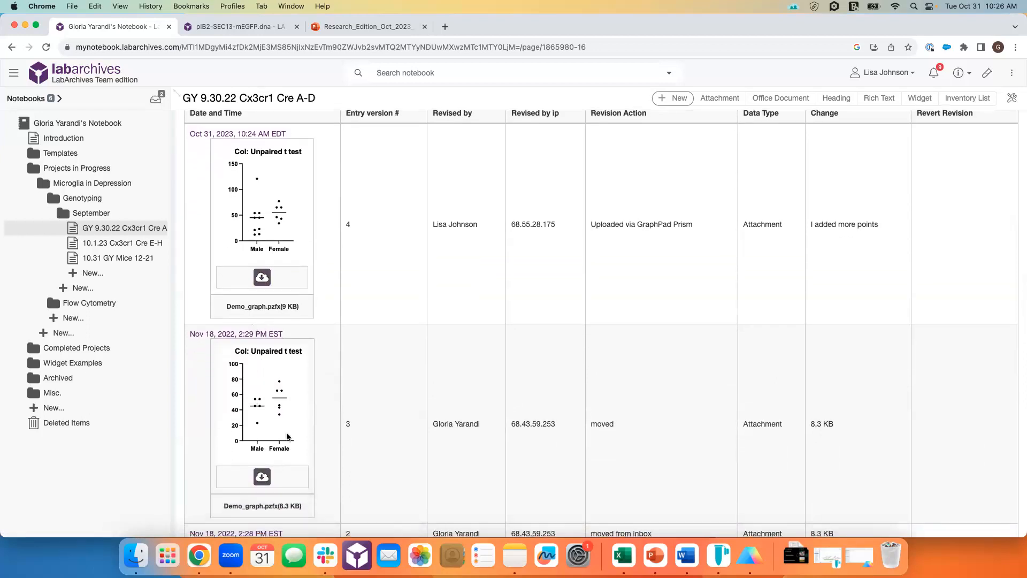
scroll(857, 409, down, 1)
scroll(857, 409, up, 1)
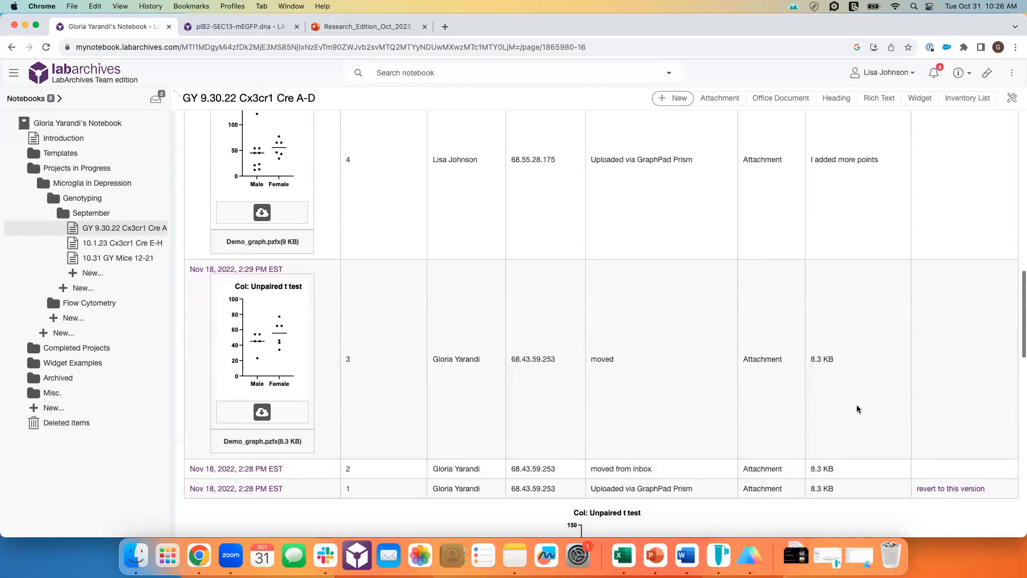
Step: Preview version 1 of Demo_graph.pzfx, compare it with the newest version, and hide the revisions
click(234, 489)
scroll(412, 451, down, 2)
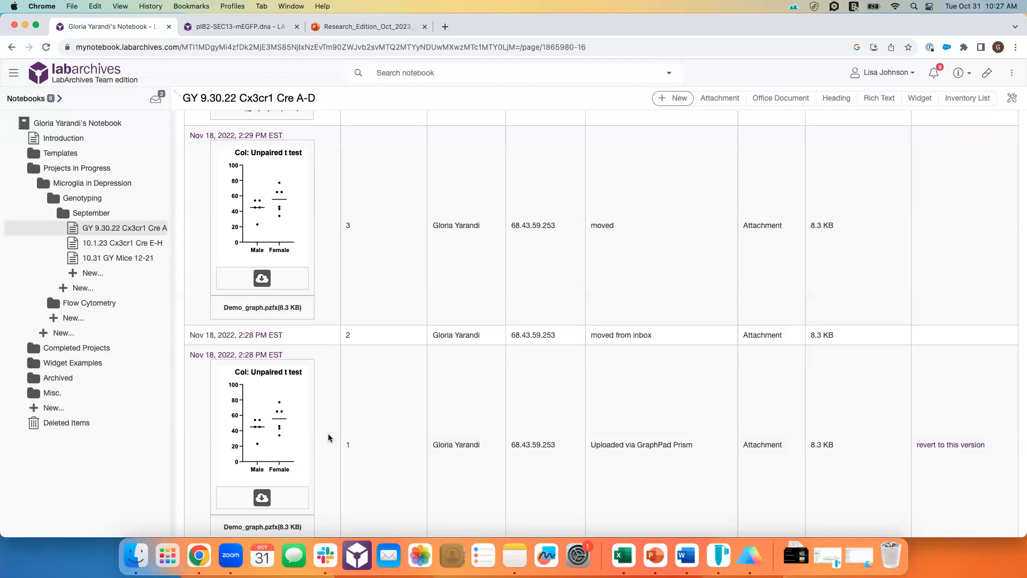
scroll(328, 438, up, 5)
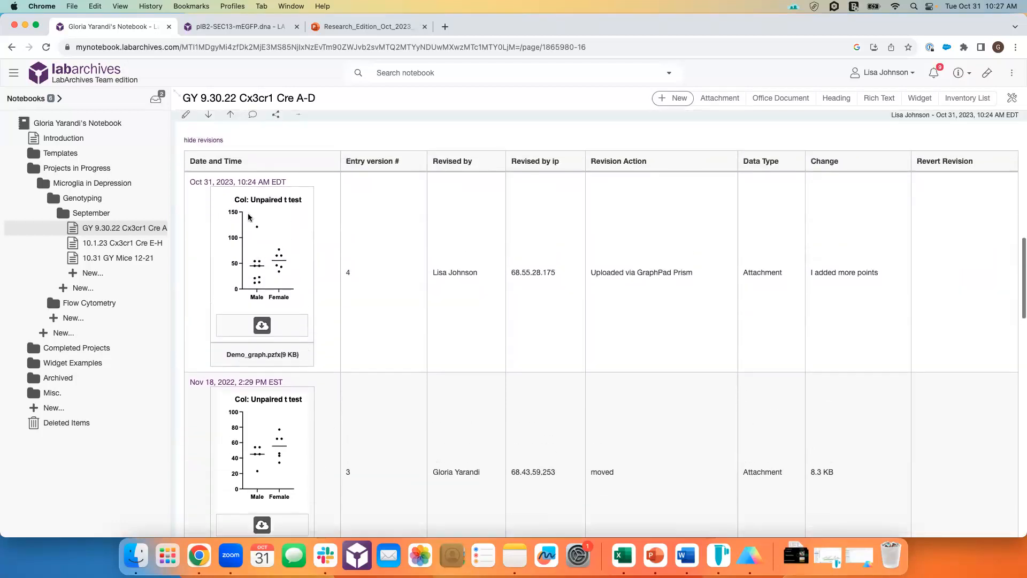
scroll(278, 281, down, 4)
scroll(279, 284, down, 3)
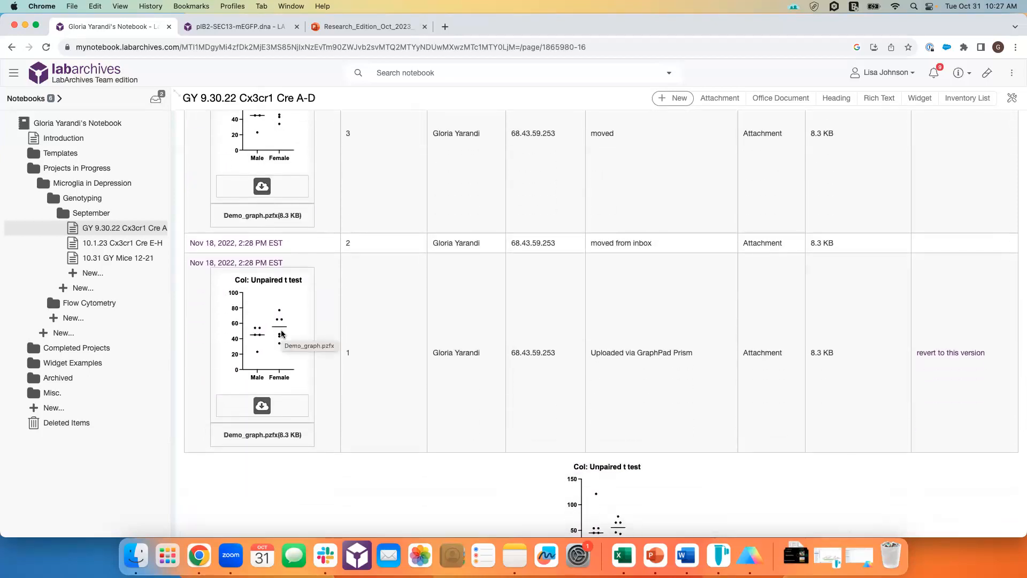
scroll(470, 374, up, 8)
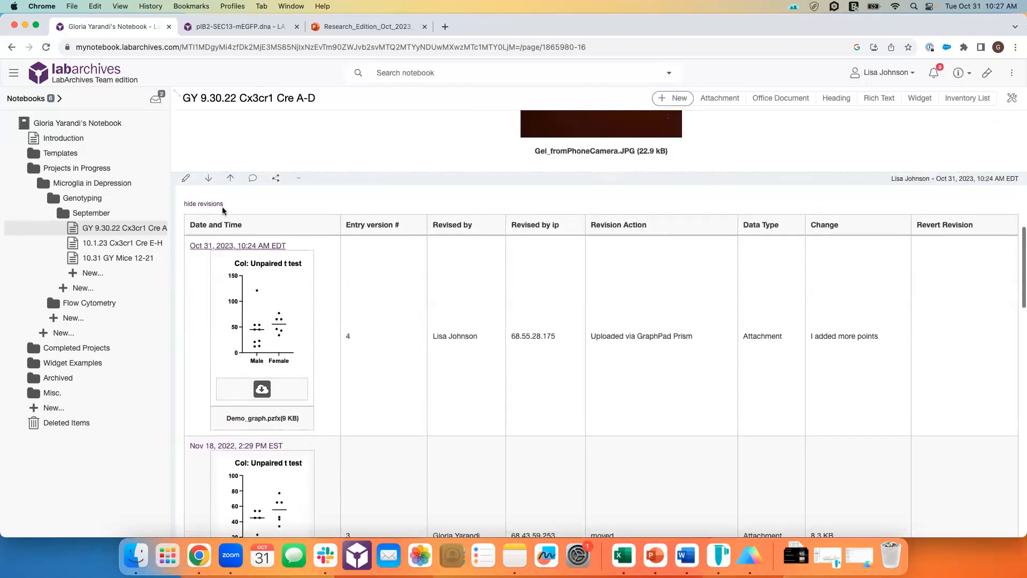
click(222, 206)
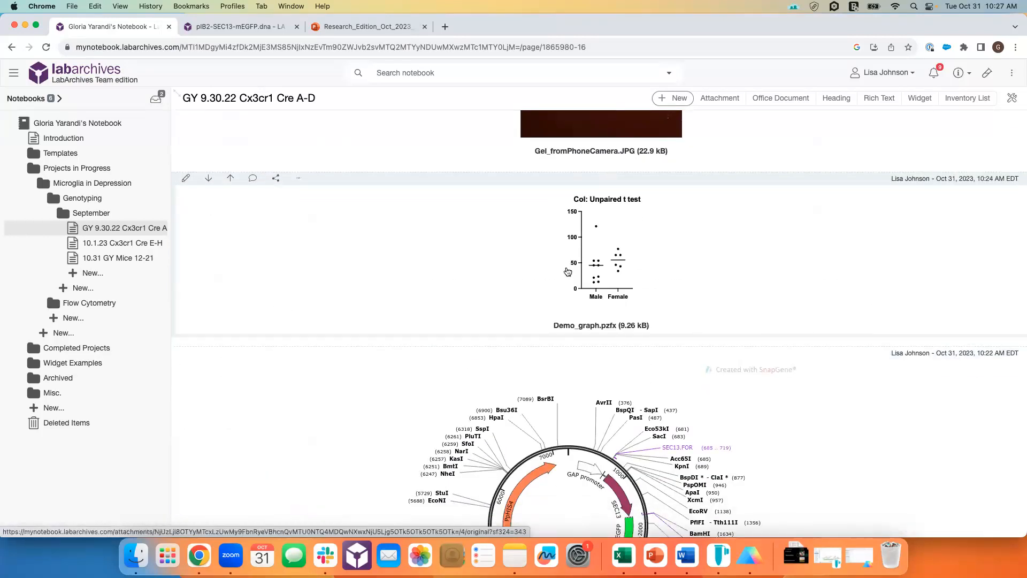
Step: Move the labarchives_demo_10_31.prism entry from the Inbox to the GY 9.30.22 Cx3cr1 Cre A-D page in the September folder
scroll(621, 326, down, 2)
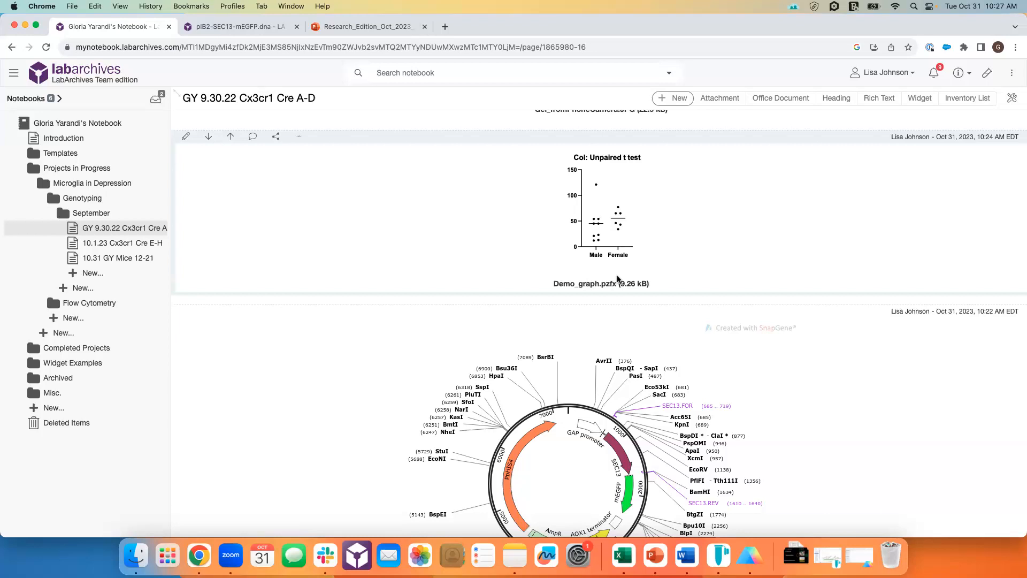
scroll(588, 299, up, 5)
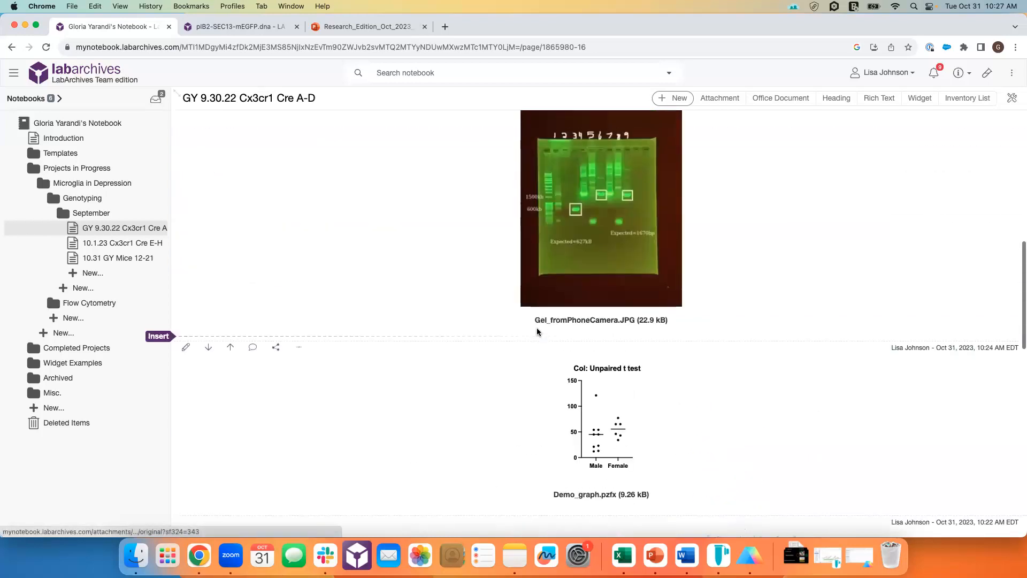
scroll(306, 355, down, 2)
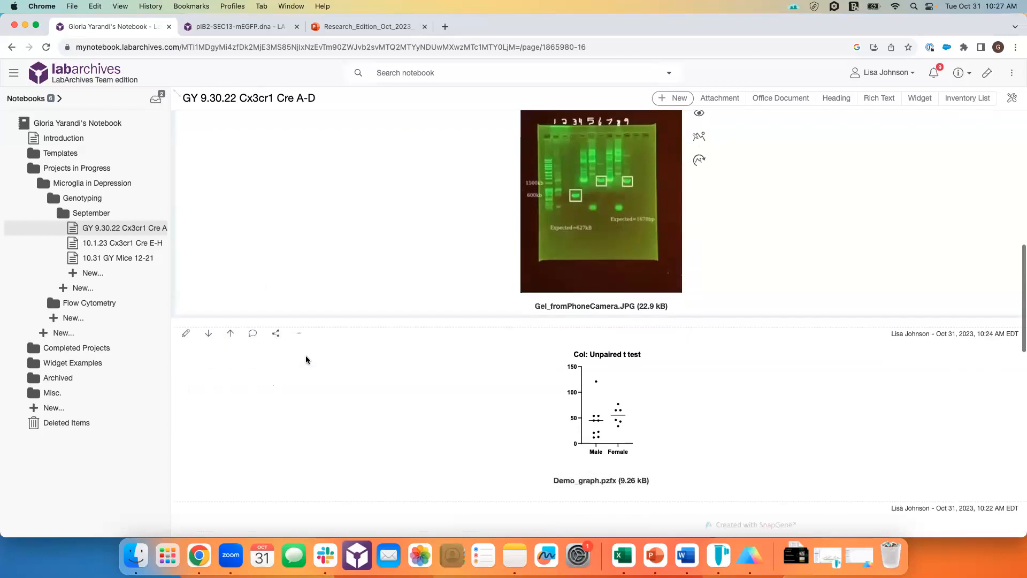
click(157, 102)
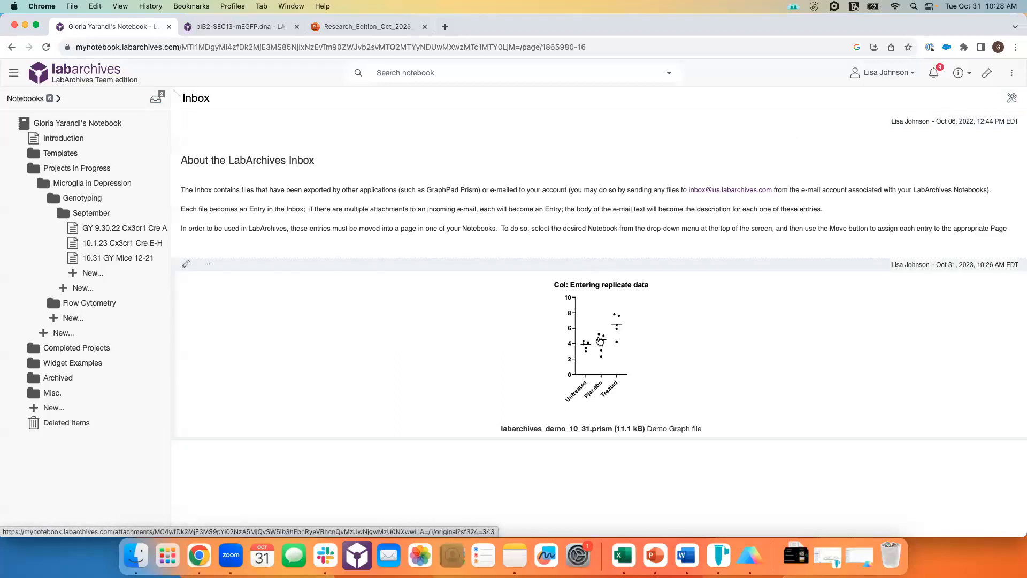
click(209, 265)
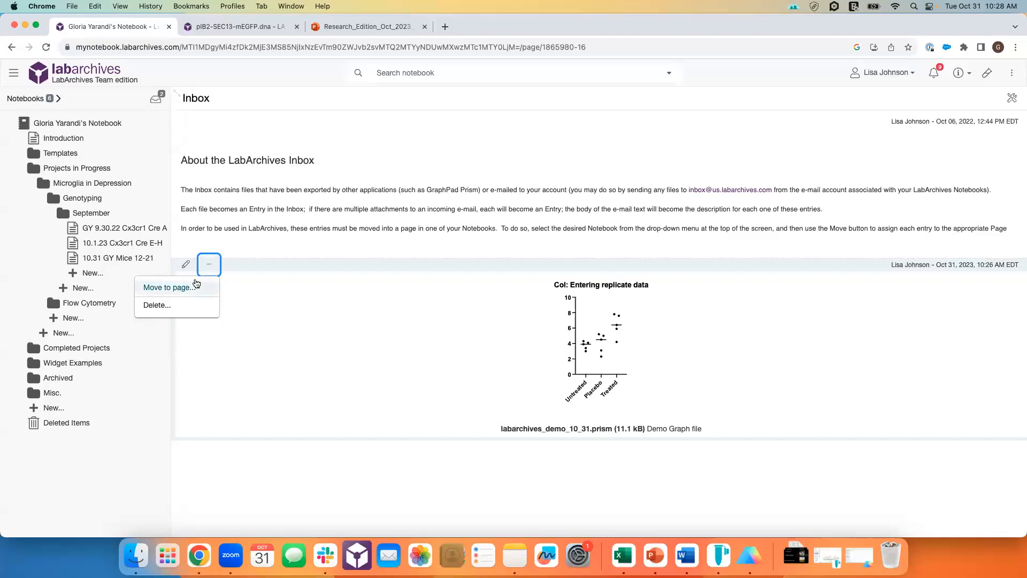
click(199, 292)
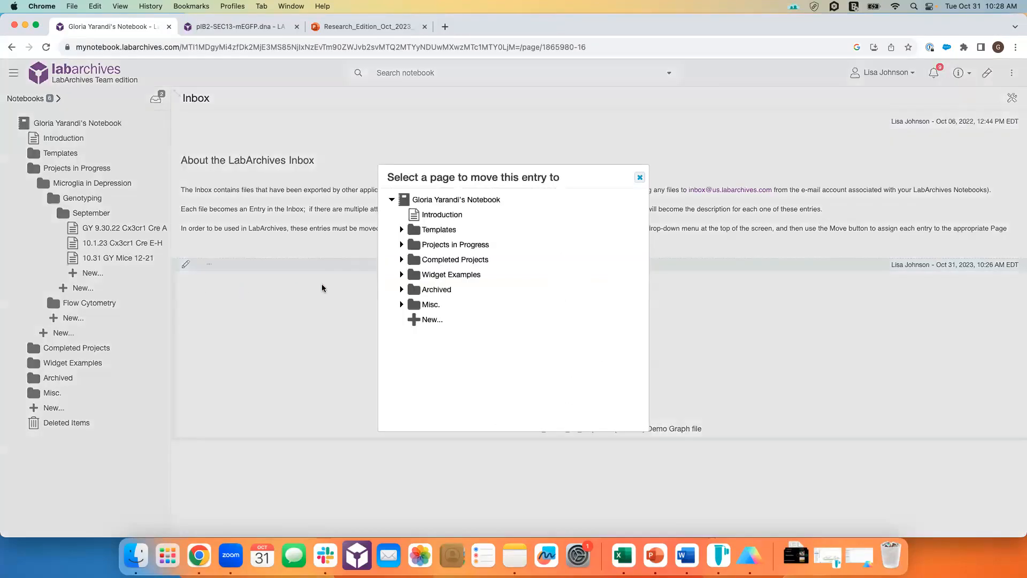
click(401, 244)
click(410, 259)
click(420, 274)
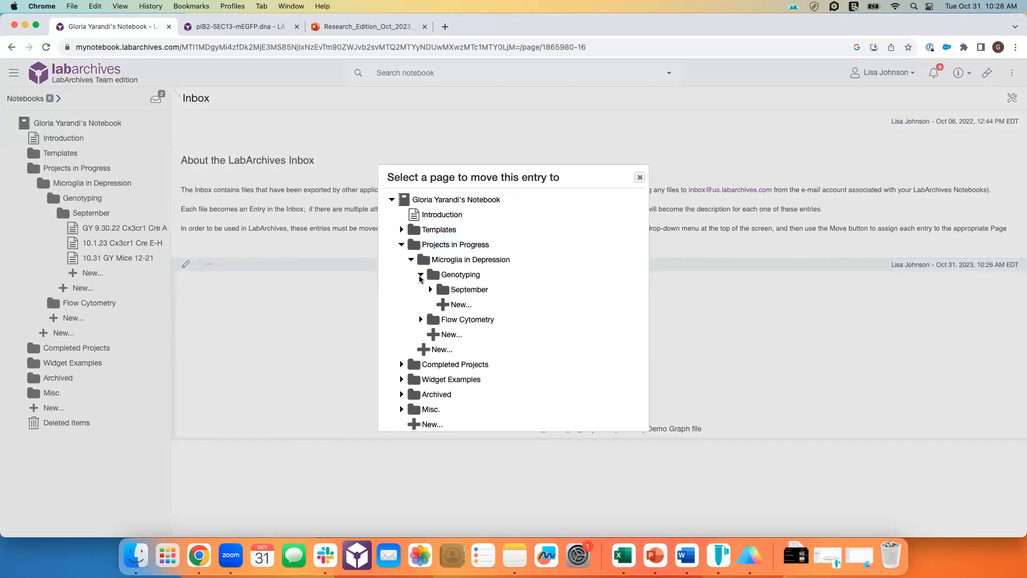
click(429, 289)
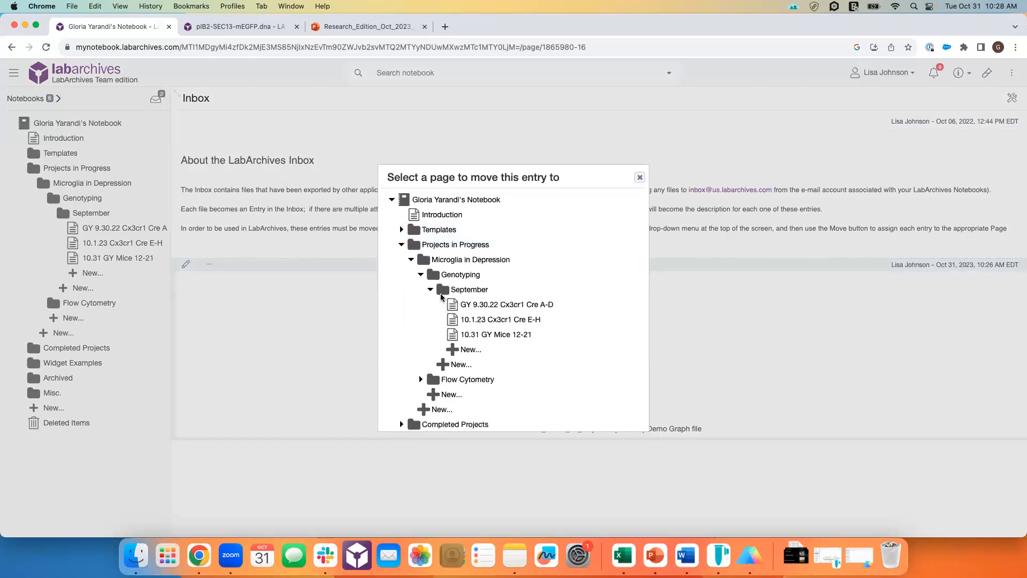
click(470, 305)
click(541, 319)
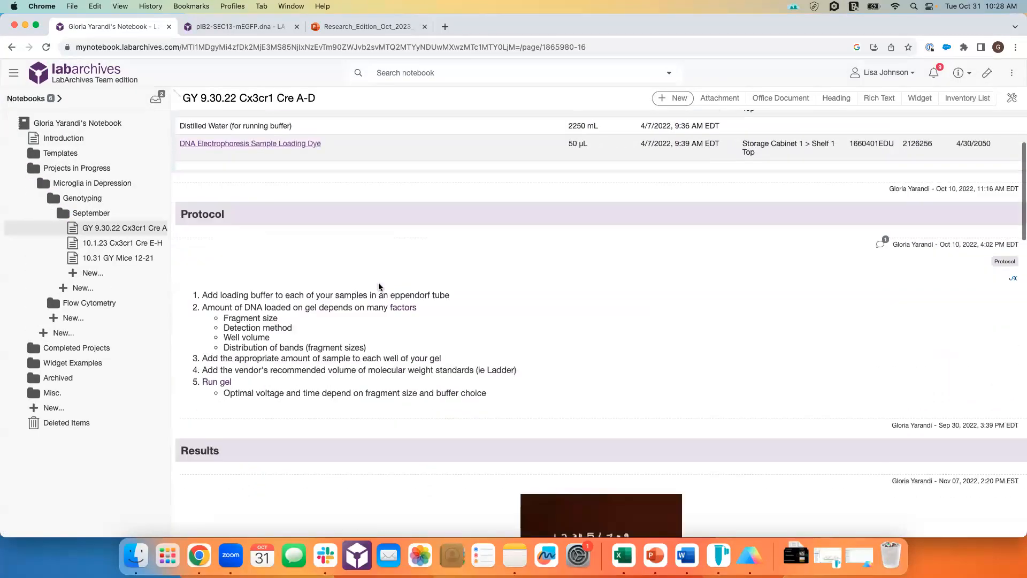
Step: Check the labarchives_demo_10_31.prism entry at the end of the GY 9.30.22 Cx3cr1 Cre A-D page and return to the page start
scroll(379, 284, down, 17)
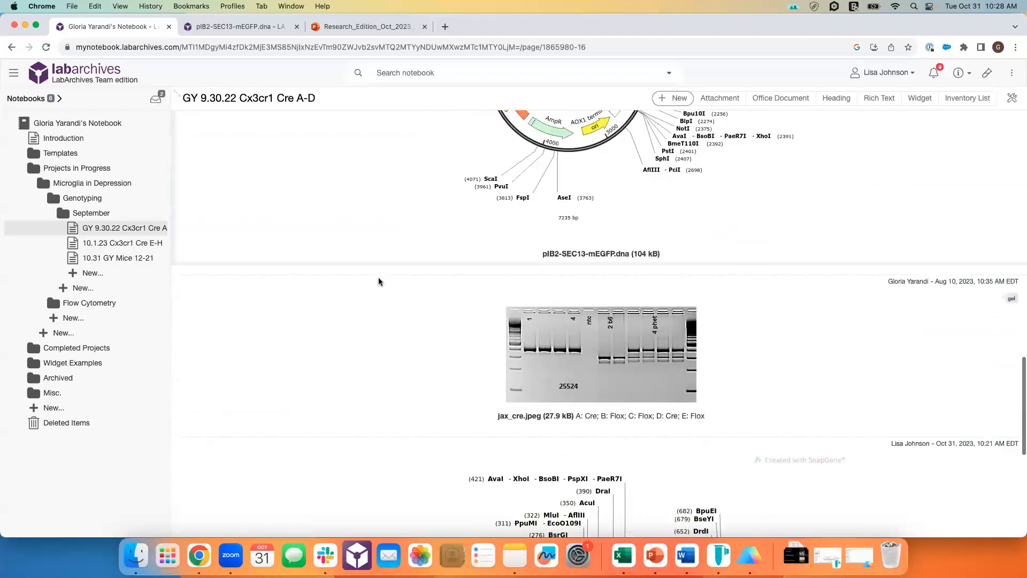
scroll(378, 282, down, 8)
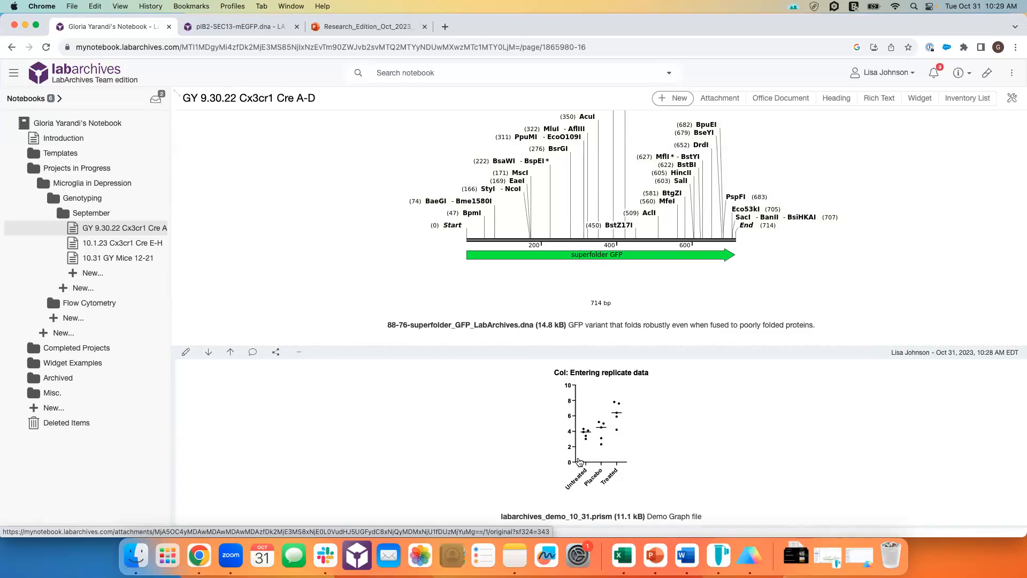
scroll(579, 461, up, 15)
scroll(580, 461, down, 1)
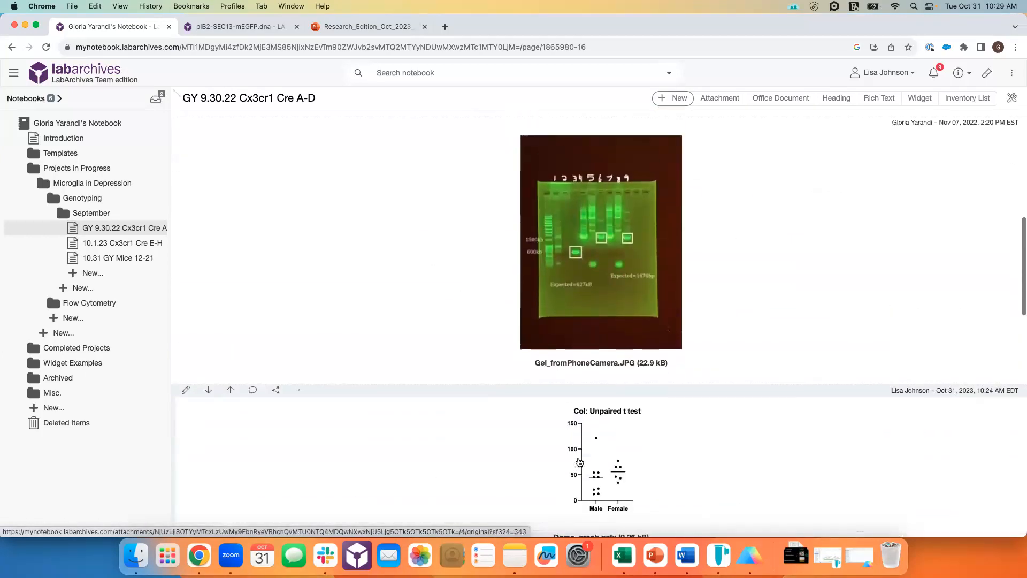
scroll(579, 461, up, 10)
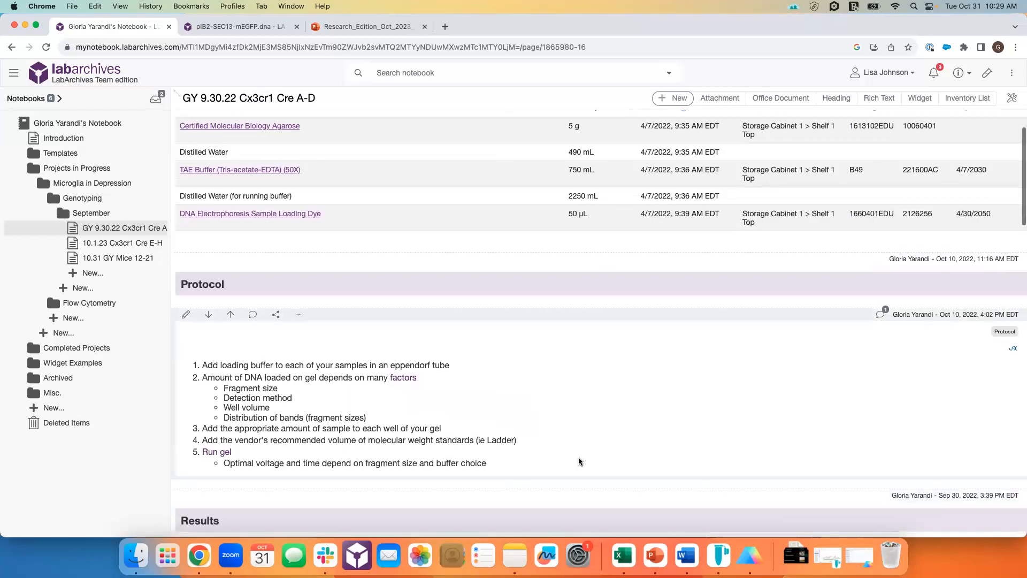
scroll(579, 461, up, 6)
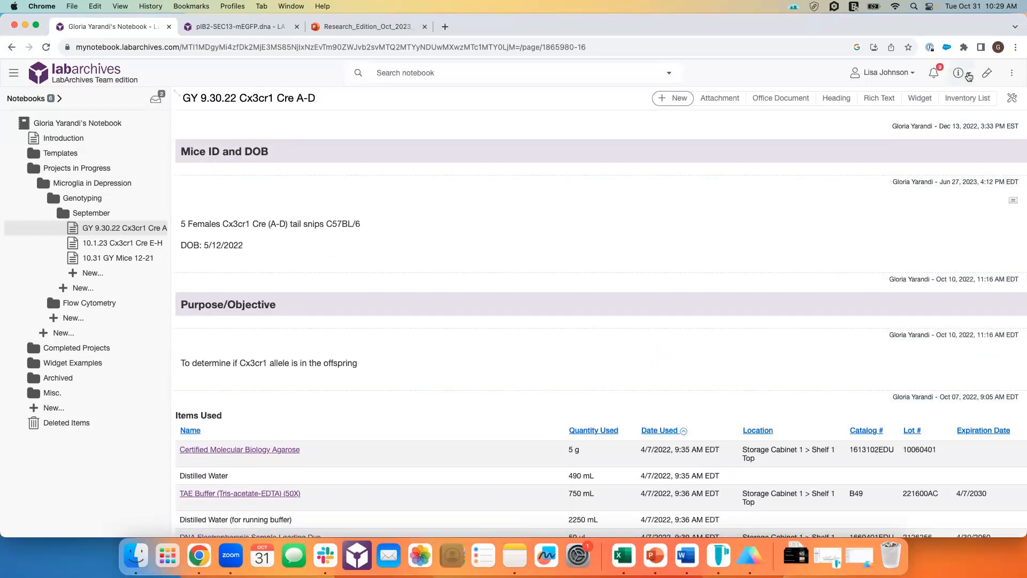
Step: Open the Electronic Lab Notebook help pages and list all articles in the Integrations section
click(962, 76)
click(955, 125)
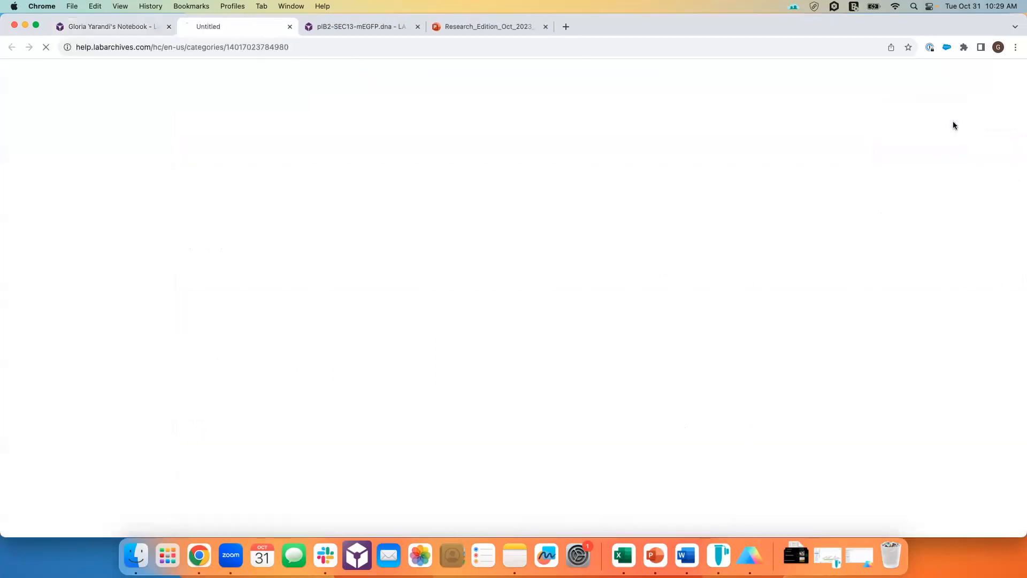
scroll(410, 342, down, 2)
scroll(409, 343, down, 15)
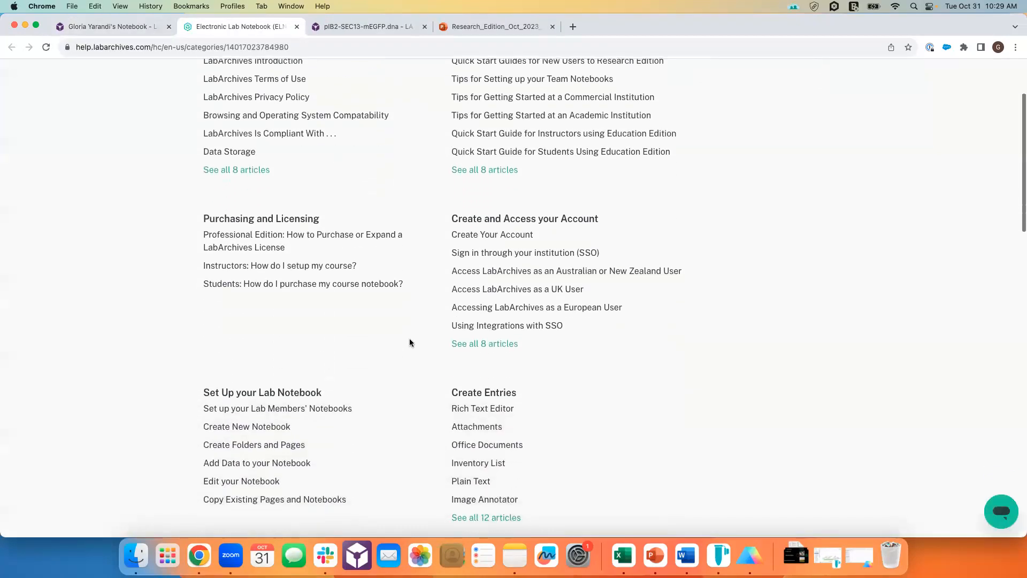
scroll(410, 342, down, 9)
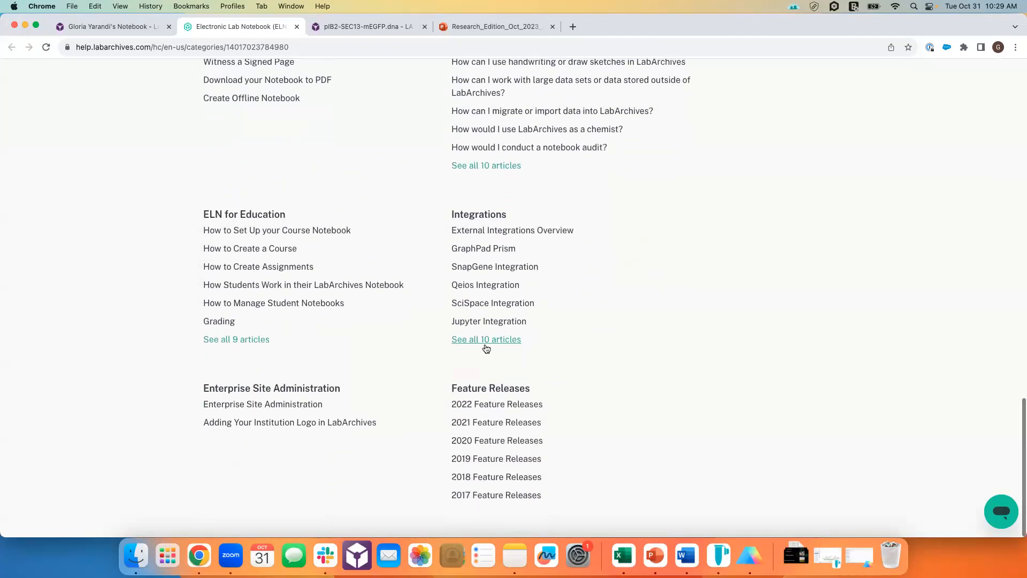
click(486, 337)
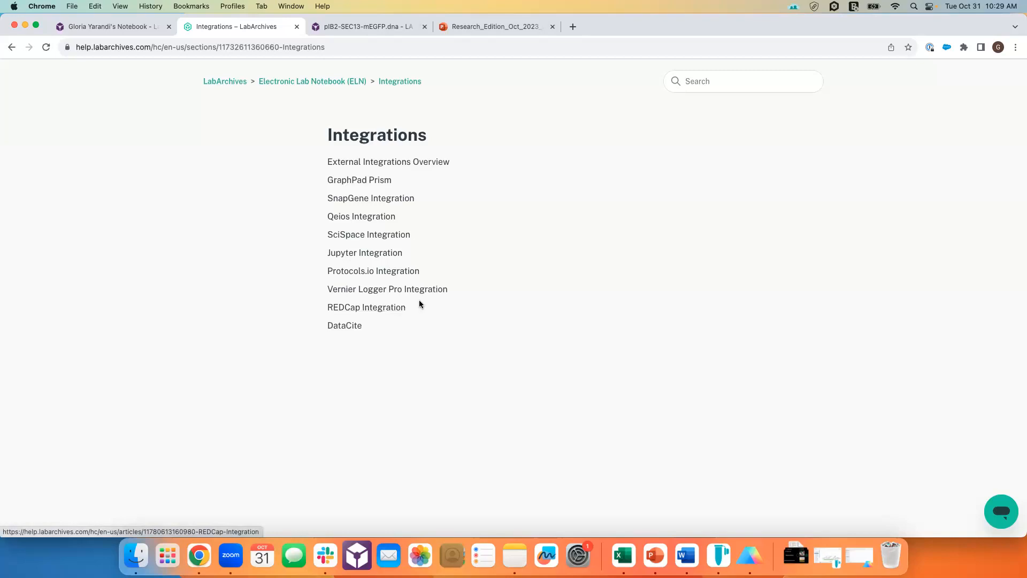
Step: Copy the web address of the Integrations help page and close that page to return to the notebook
right_click(291, 46)
click(300, 133)
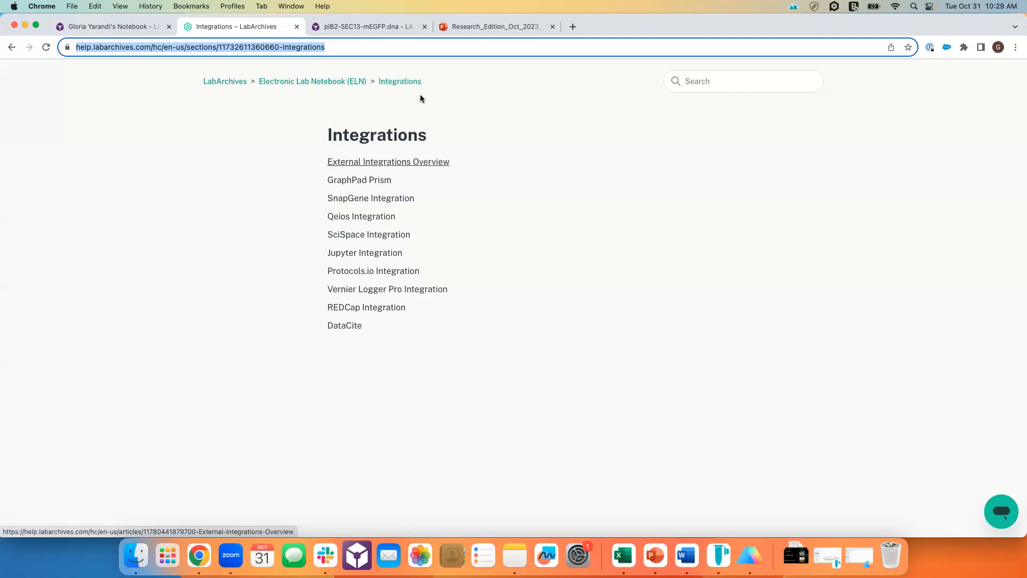
click(150, 27)
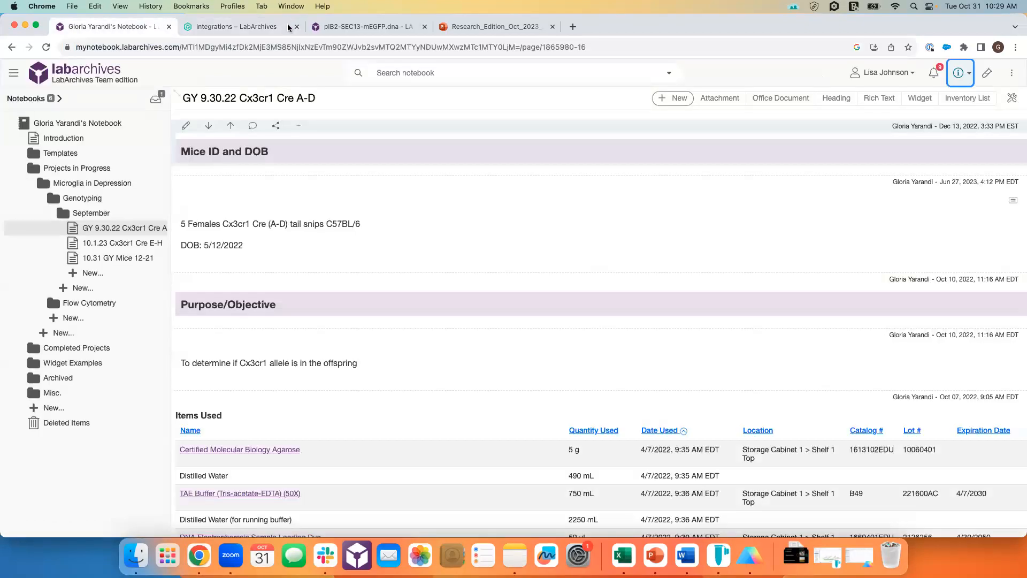
click(288, 27)
click(297, 27)
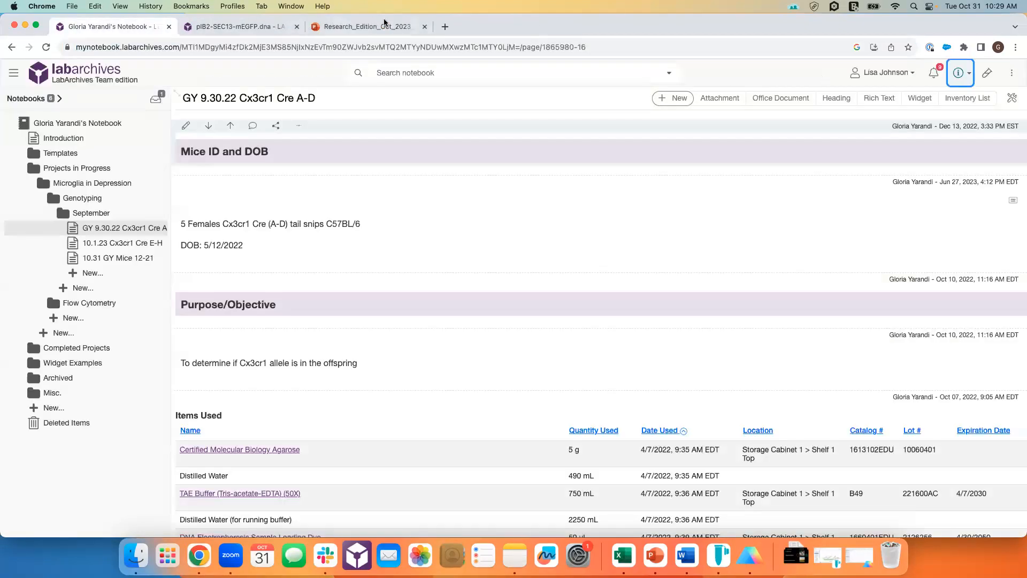
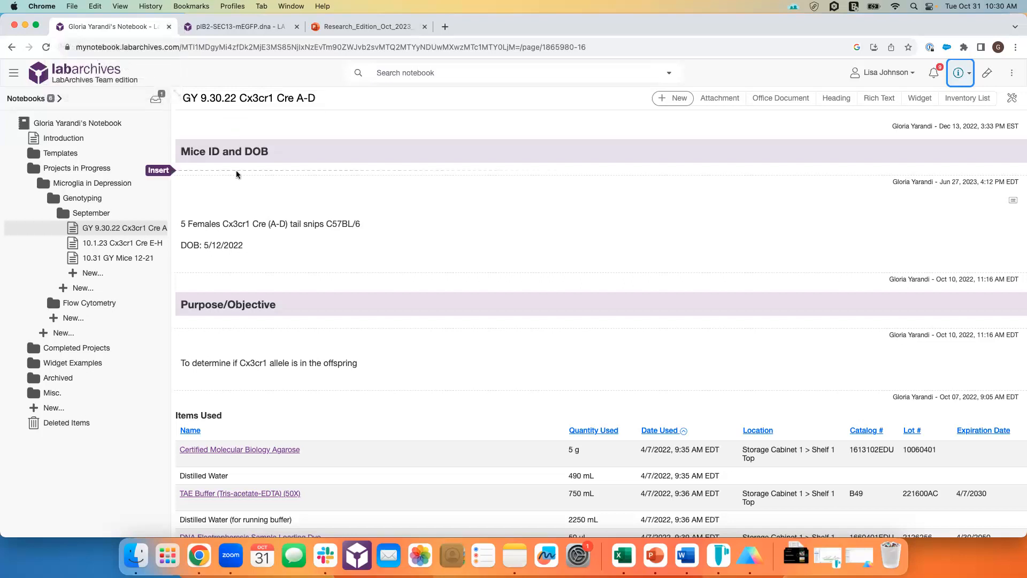
Step: Start adding a widget entry to the GY 9.30.22 Cx3cr1 Cre A-D page, browse the available widgets, and cancel without choosing one
mouse_move(250, 214)
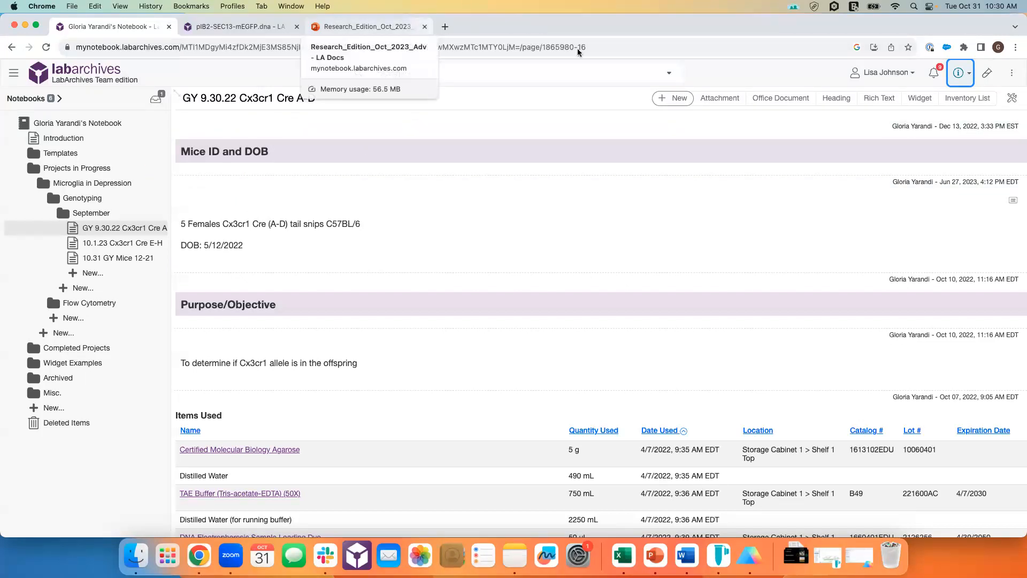
click(670, 98)
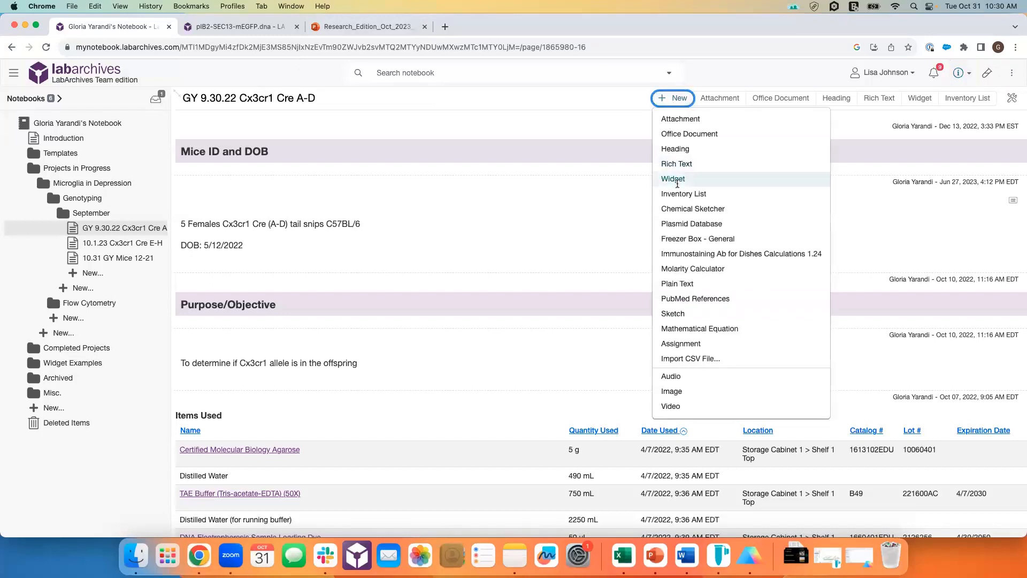
click(672, 178)
click(180, 308)
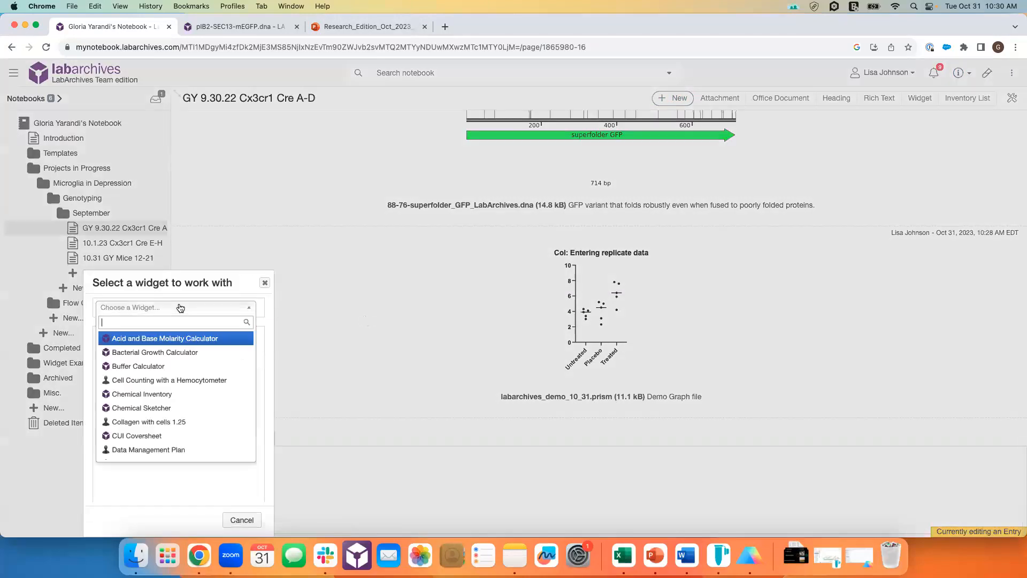
scroll(183, 400, down, 3)
scroll(183, 400, down, 3)
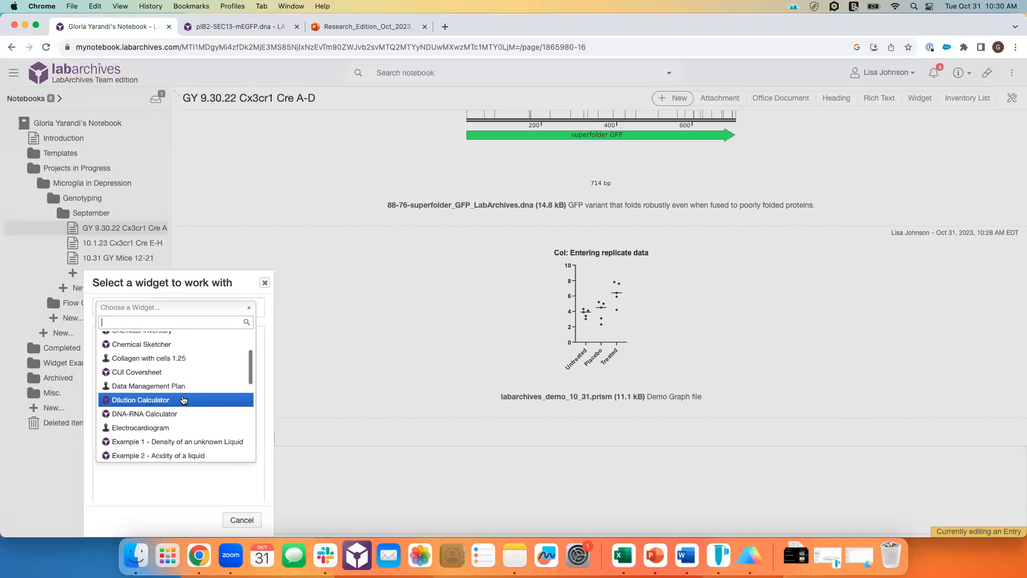
scroll(183, 399, up, 3)
scroll(182, 399, up, 2)
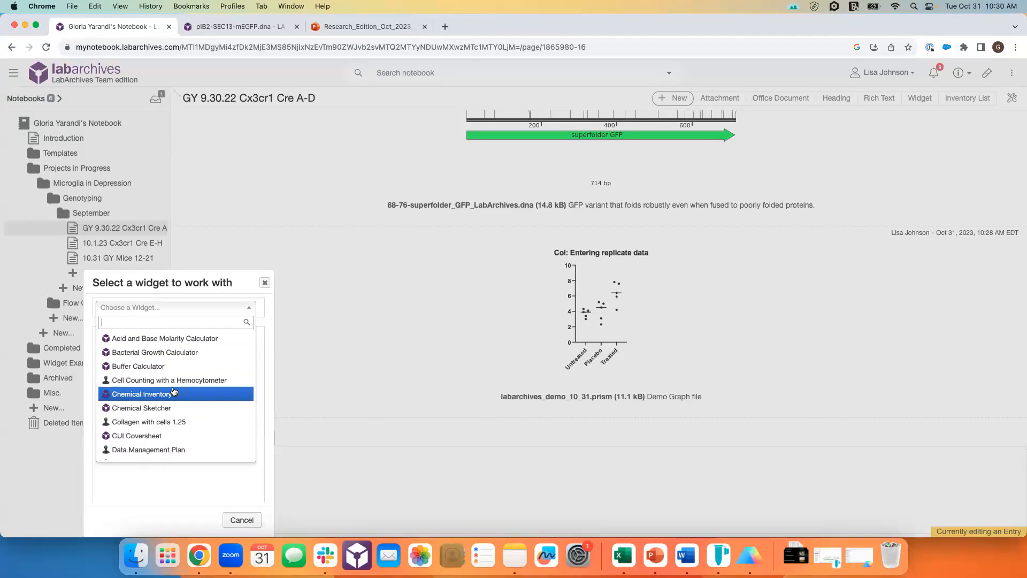
scroll(176, 379, down, 1)
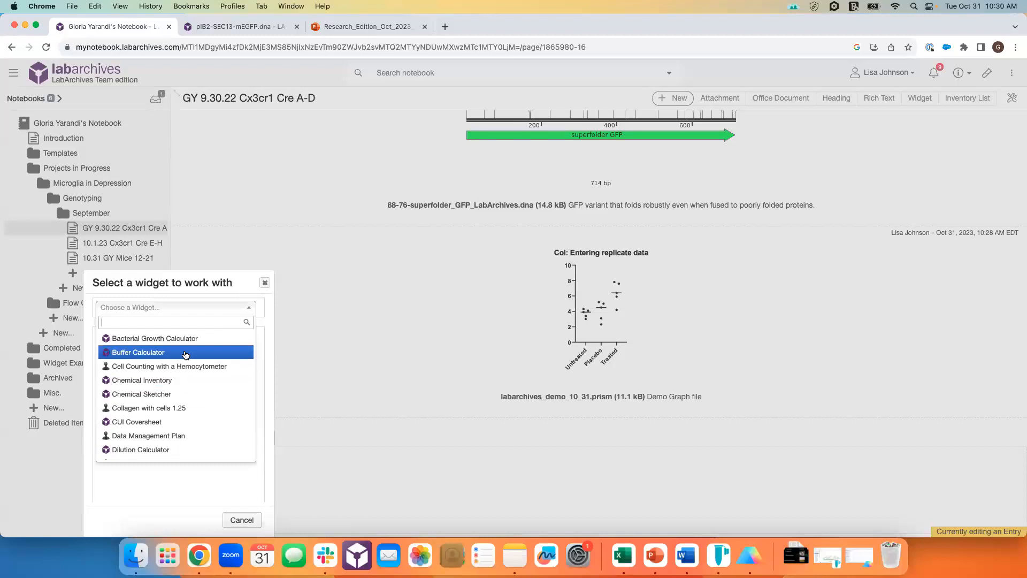
click(265, 283)
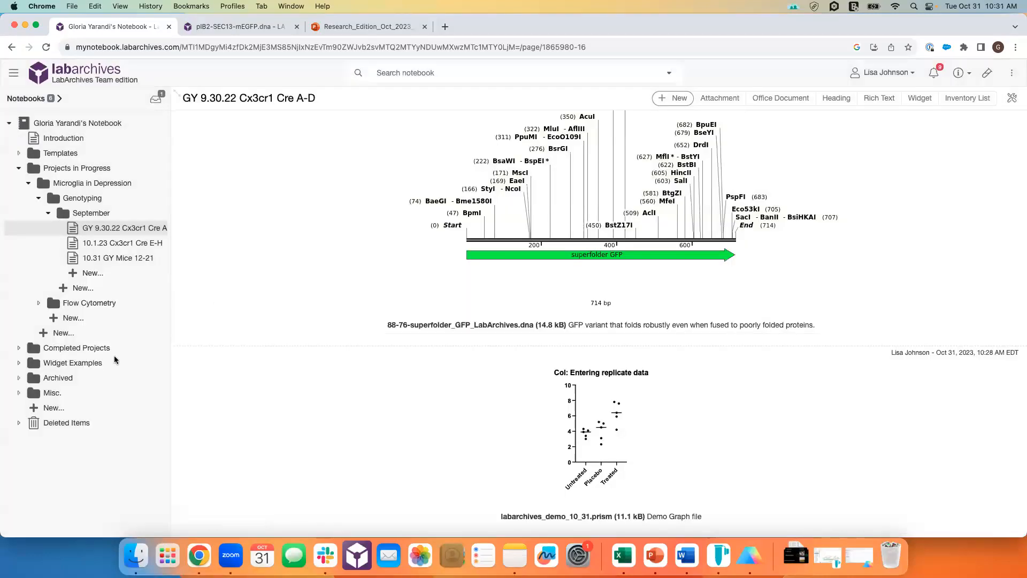
Step: Open the Widget Examples page in the Completed Projects folder
click(88, 349)
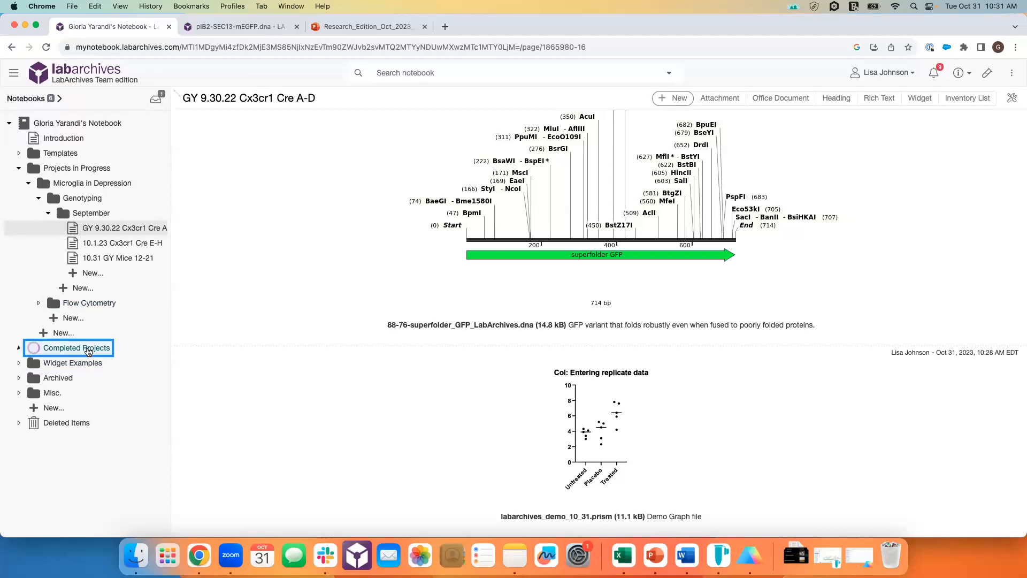
scroll(96, 410, down, 1)
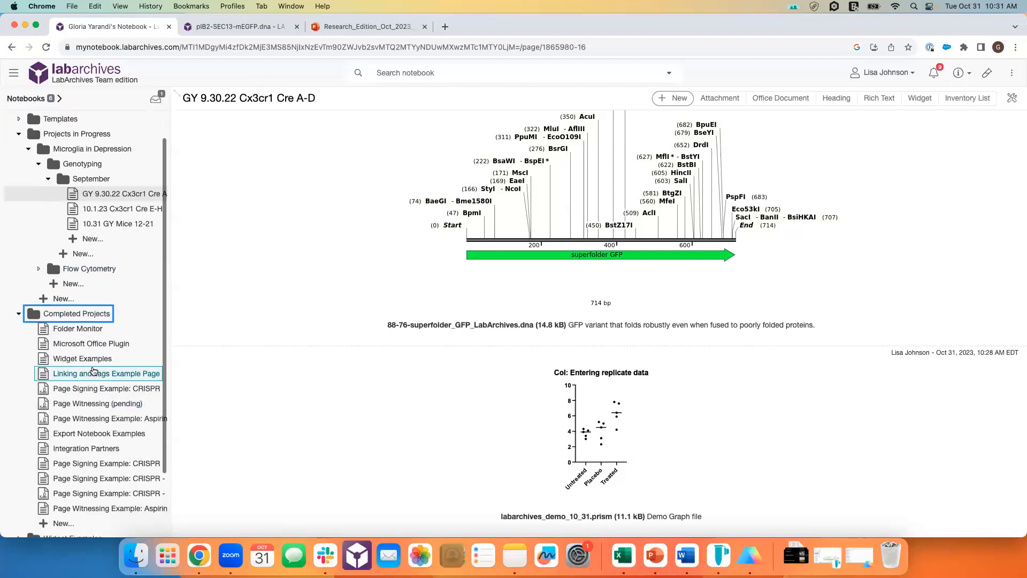
click(95, 362)
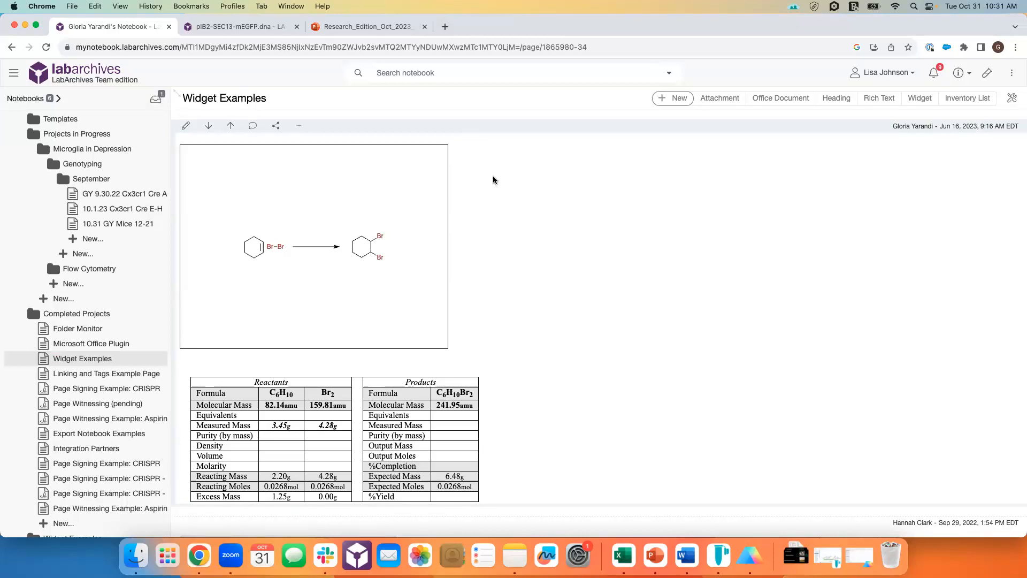
Step: Review the chemical reaction, dilution calculator, PCR mix calculator and freezer box widgets on the Widget Examples page
scroll(494, 179, down, 2)
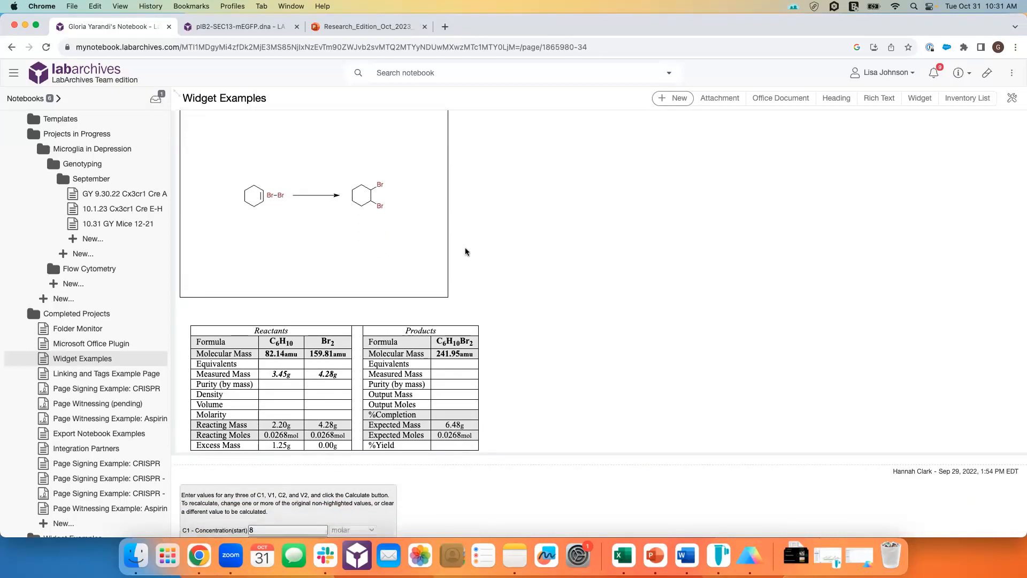
scroll(465, 251, down, 10)
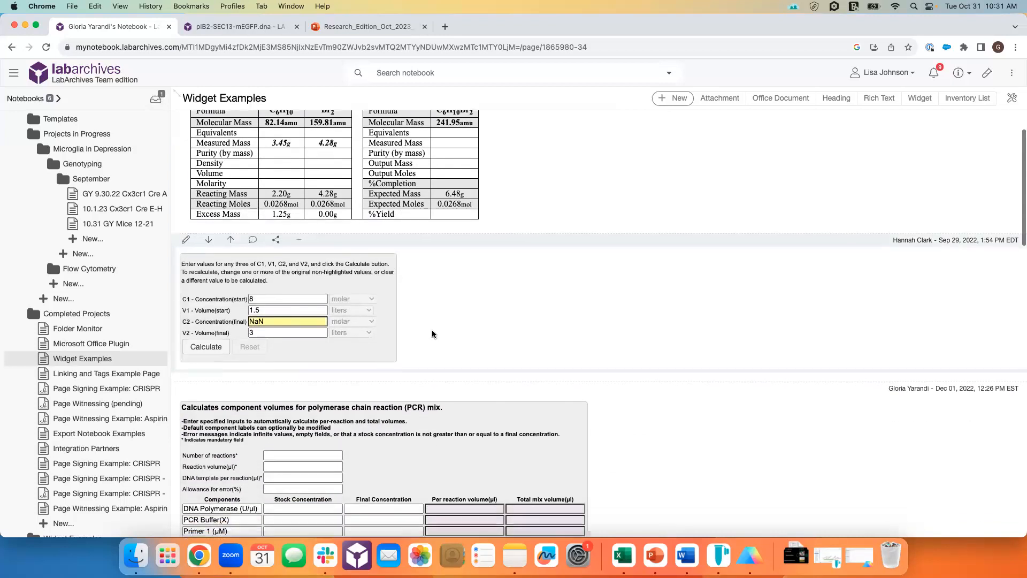
scroll(432, 334, down, 9)
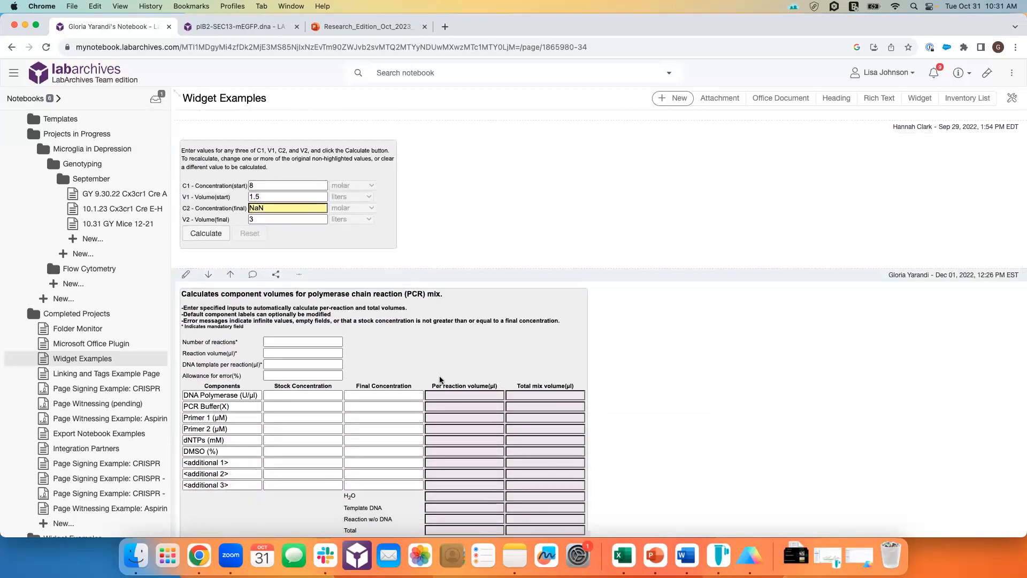
scroll(440, 377, down, 9)
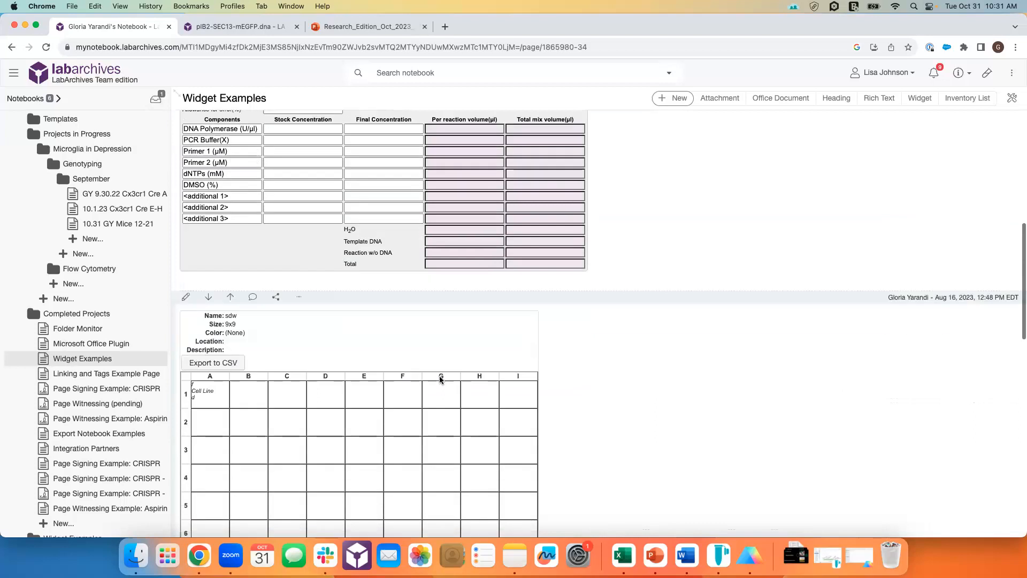
scroll(440, 377, down, 5)
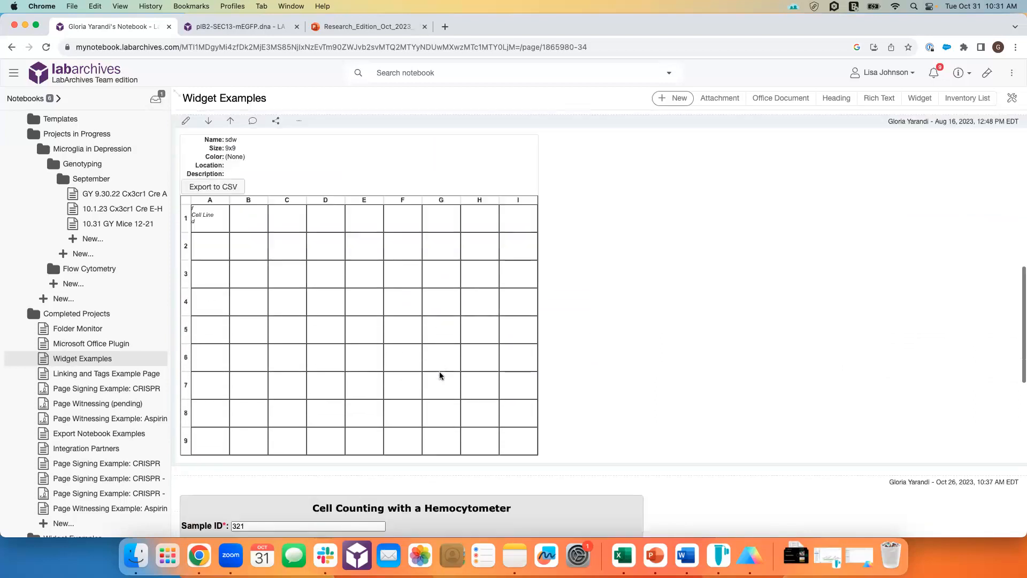
scroll(440, 376, down, 6)
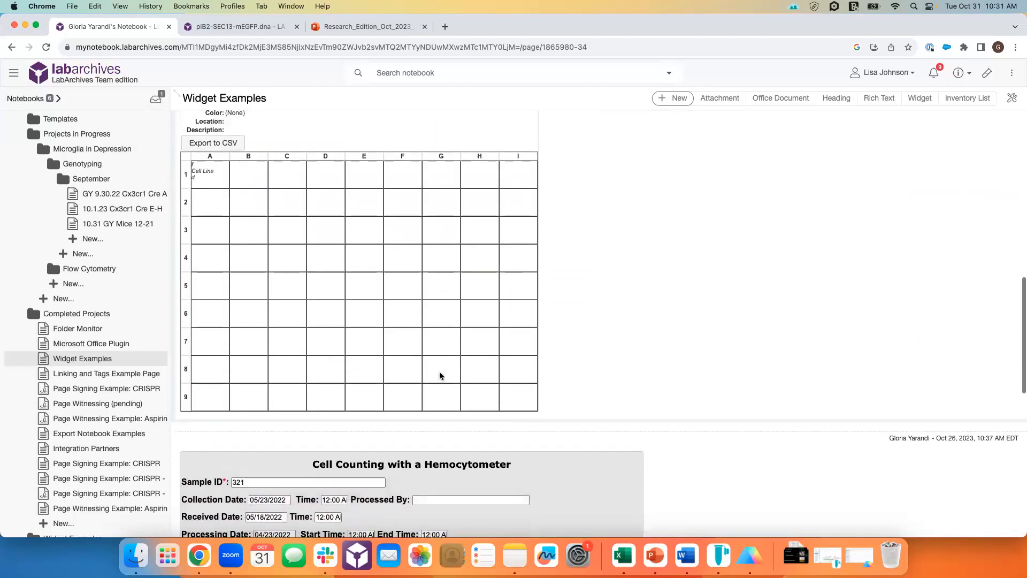
Step: Examine the Cell Counting with a Hemocytometer widget from its sample details through the manual counts to the cell concentration calculator
scroll(440, 376, down, 10)
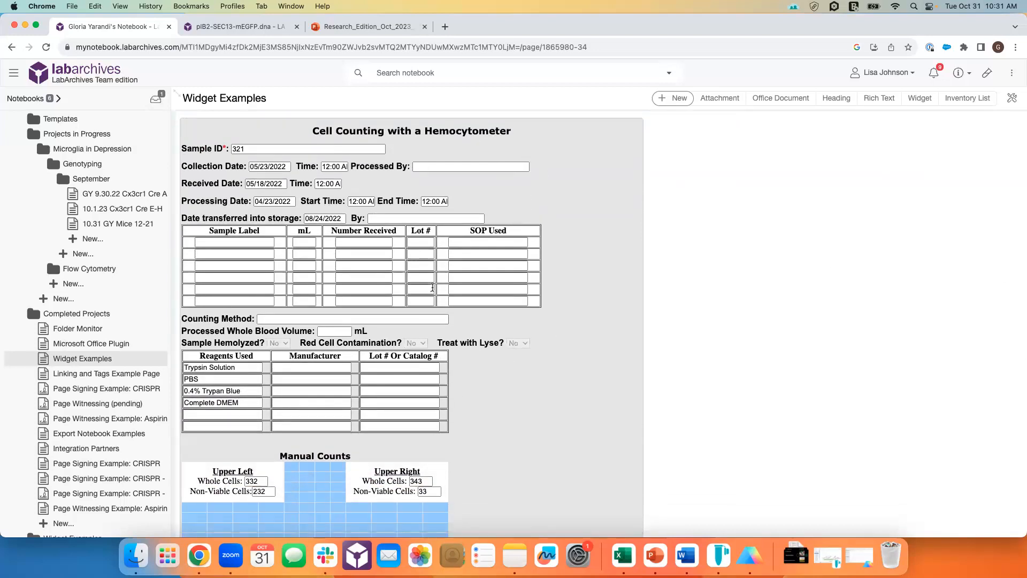
scroll(432, 287, down, 1)
scroll(432, 287, down, 1)
scroll(432, 287, up, 1)
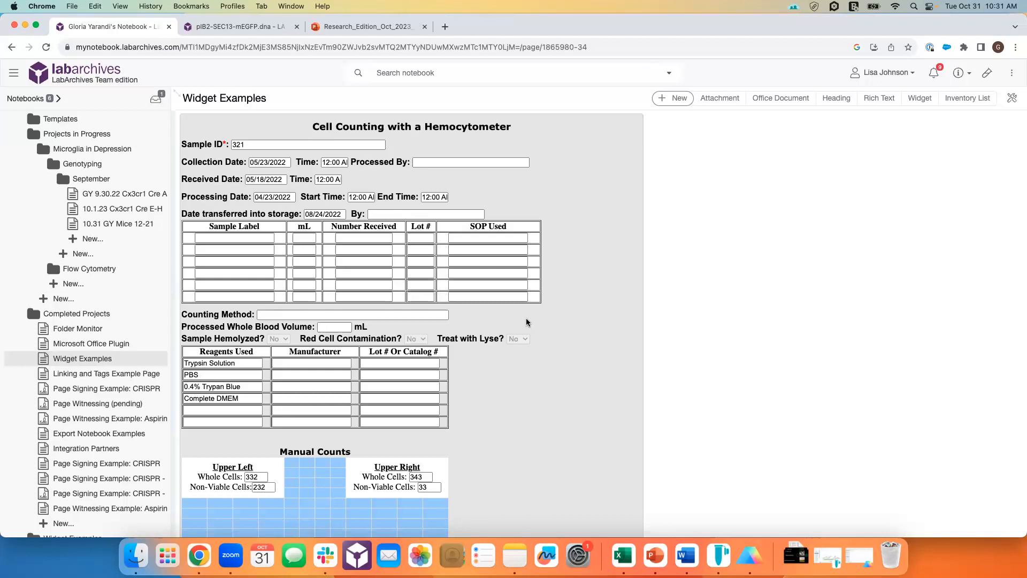
scroll(527, 322, down, 1)
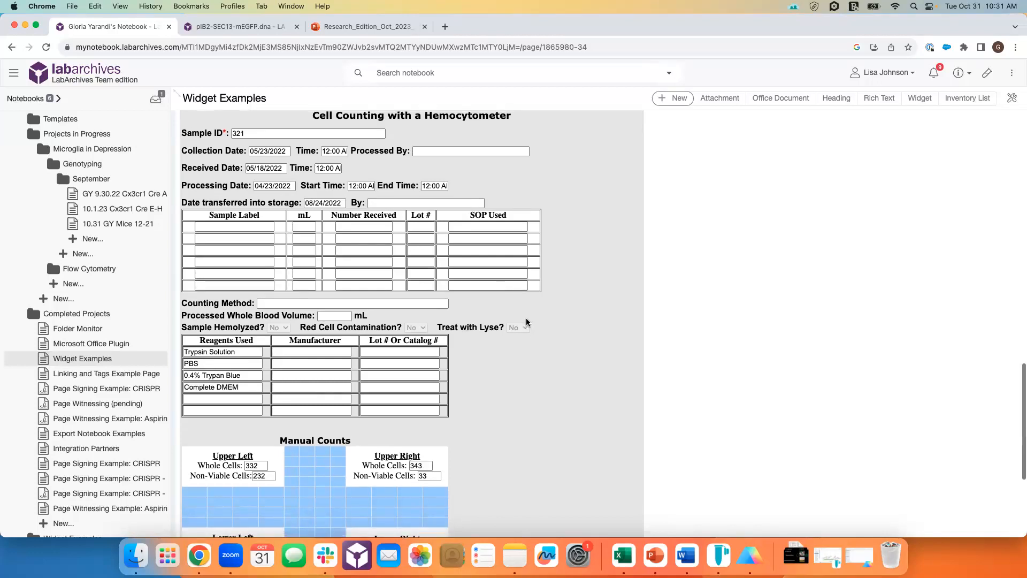
scroll(526, 322, up, 1)
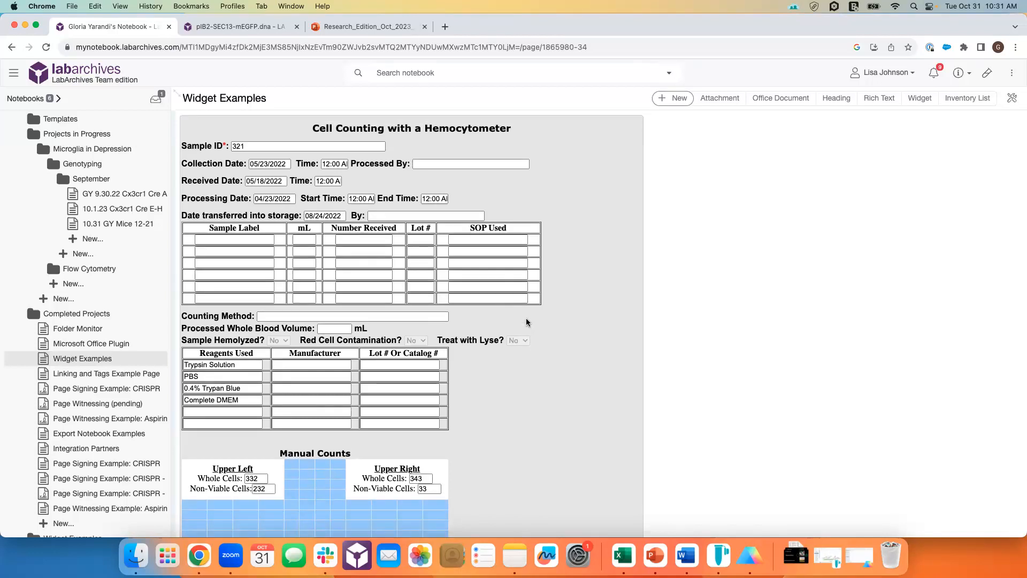
scroll(502, 319, down, 3)
scroll(503, 319, down, 6)
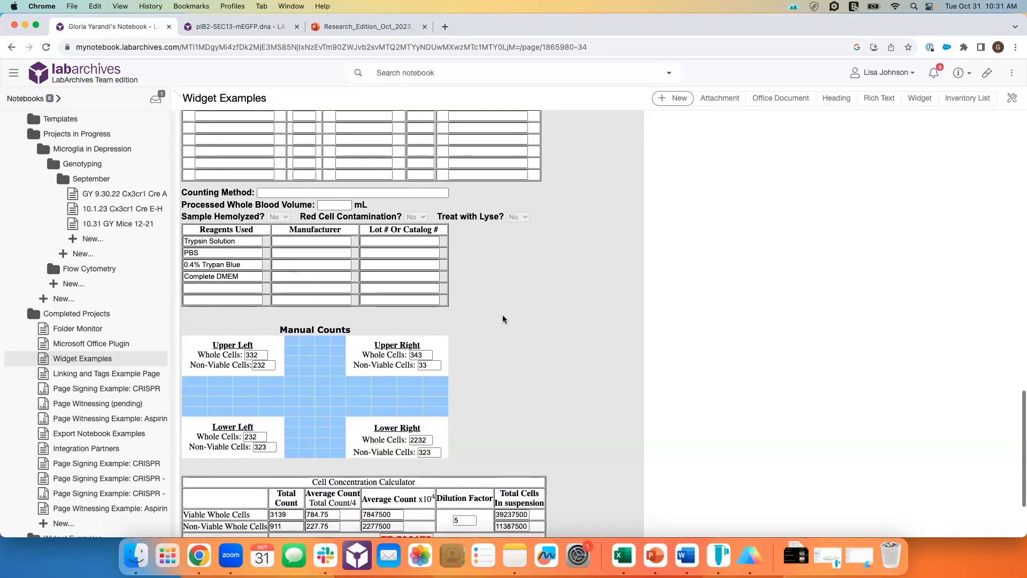
scroll(502, 319, down, 1)
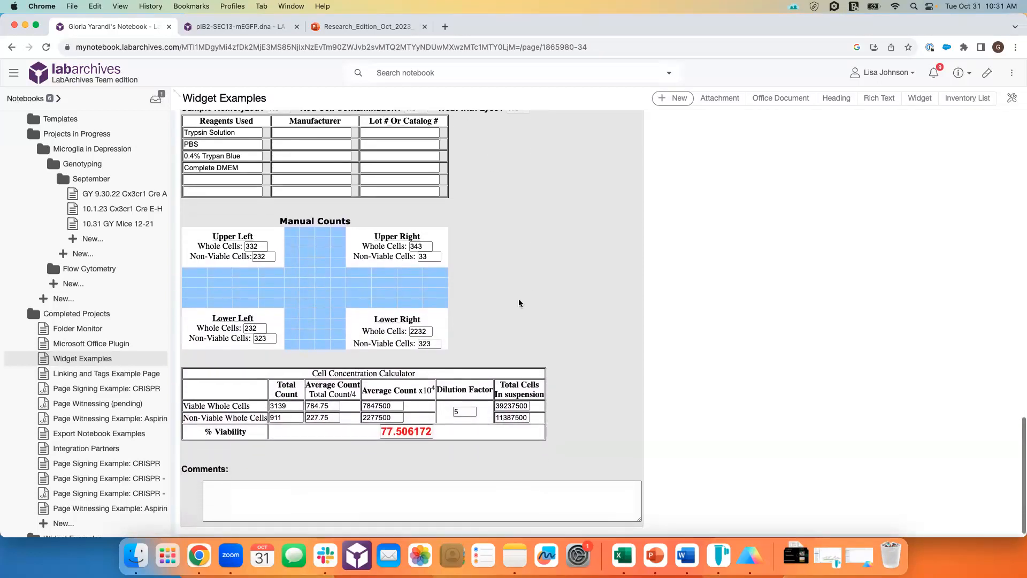
Step: Open the Widget Manager for the notebook
click(1011, 73)
mouse_move(998, 144)
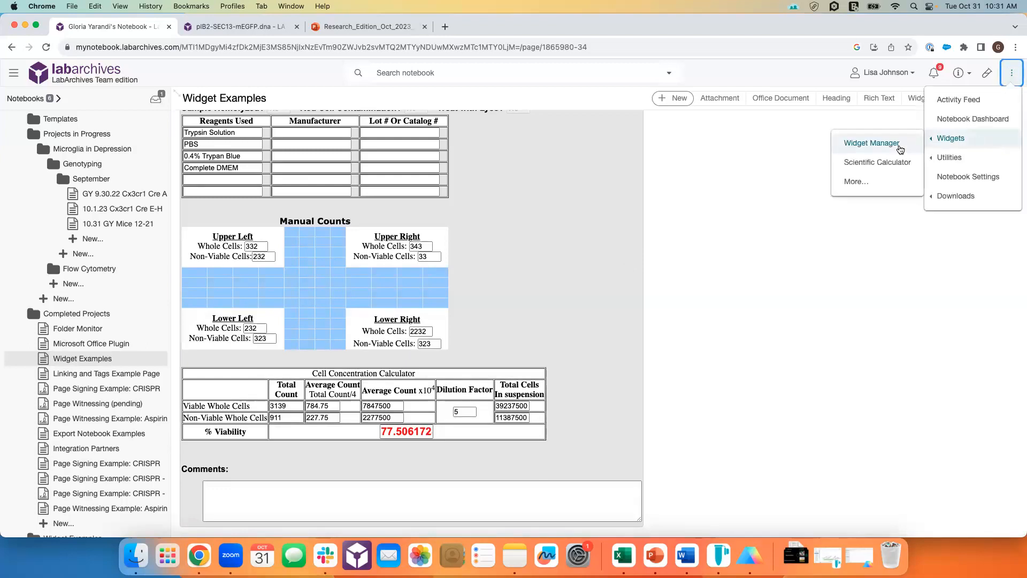
click(856, 142)
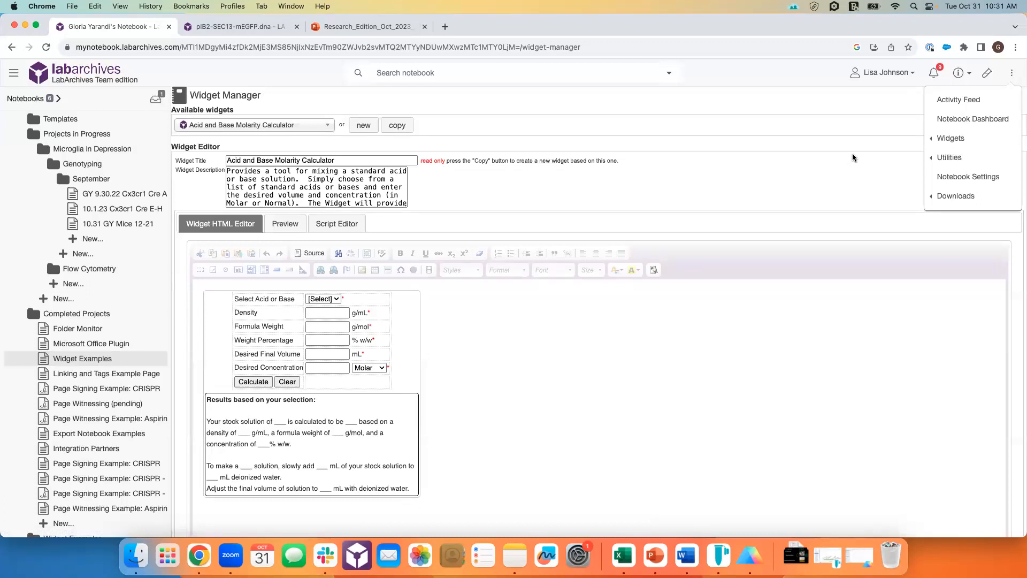
mouse_move(942, 138)
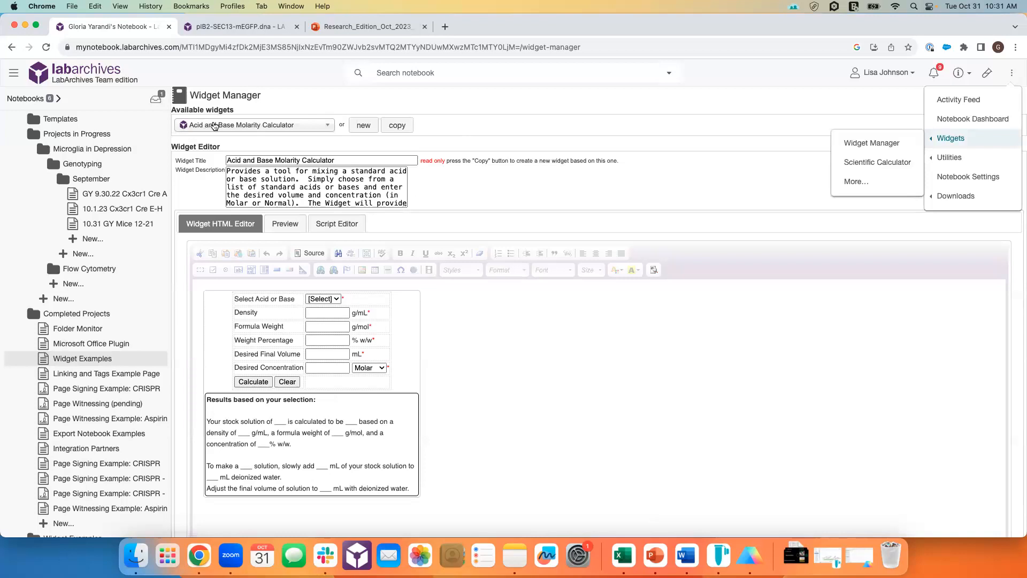
Step: Browse the Widget Manager's list of available widgets and close it, keeping the Acid and Base Molarity Calculator selected
click(271, 122)
scroll(270, 201, down, 3)
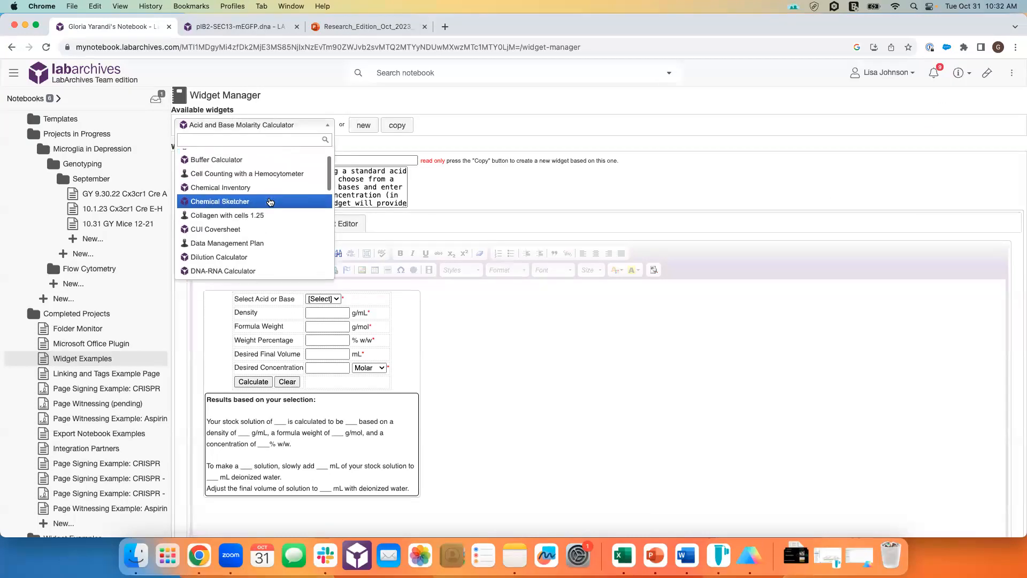
scroll(270, 201, down, 5)
scroll(273, 198, up, 1)
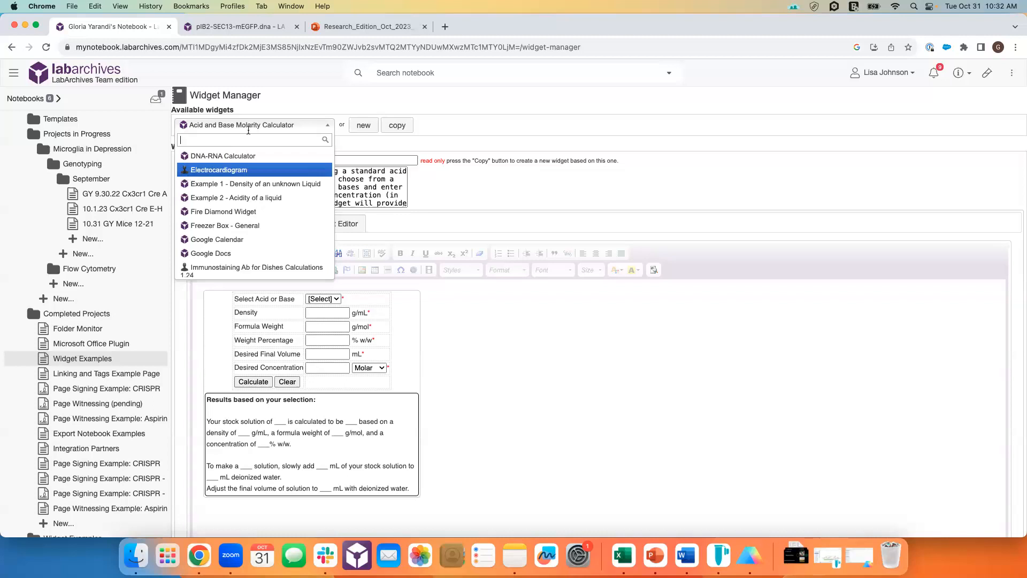
click(263, 125)
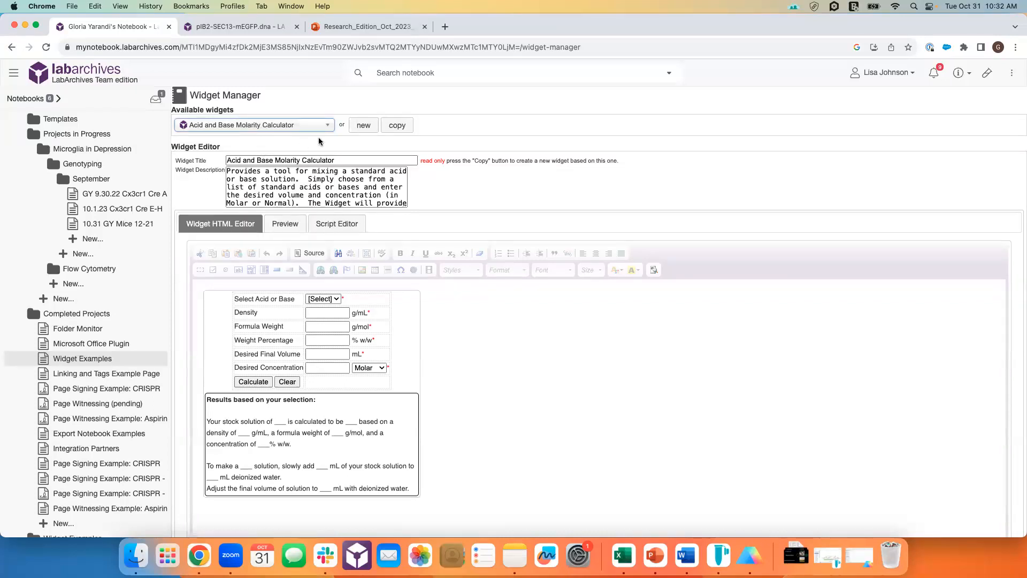
Step: Create a new widget and title it 10.31 ECG Widget
click(356, 129)
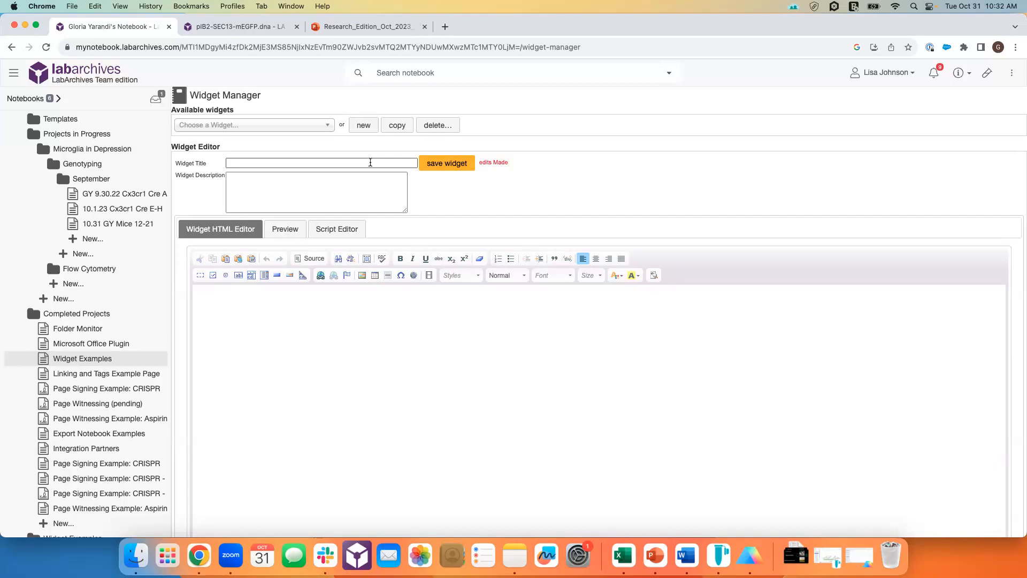
click(316, 163)
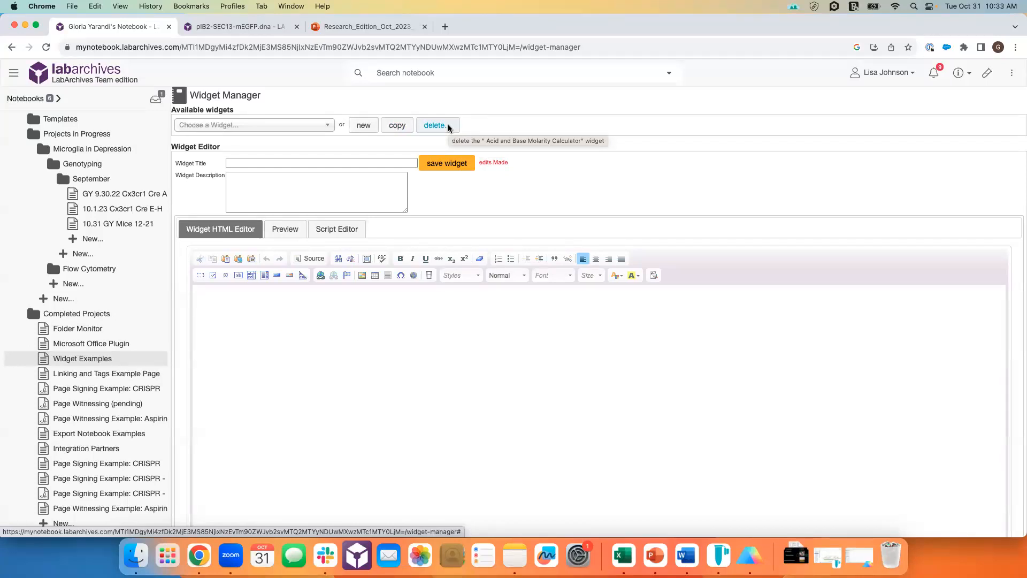
click(355, 160)
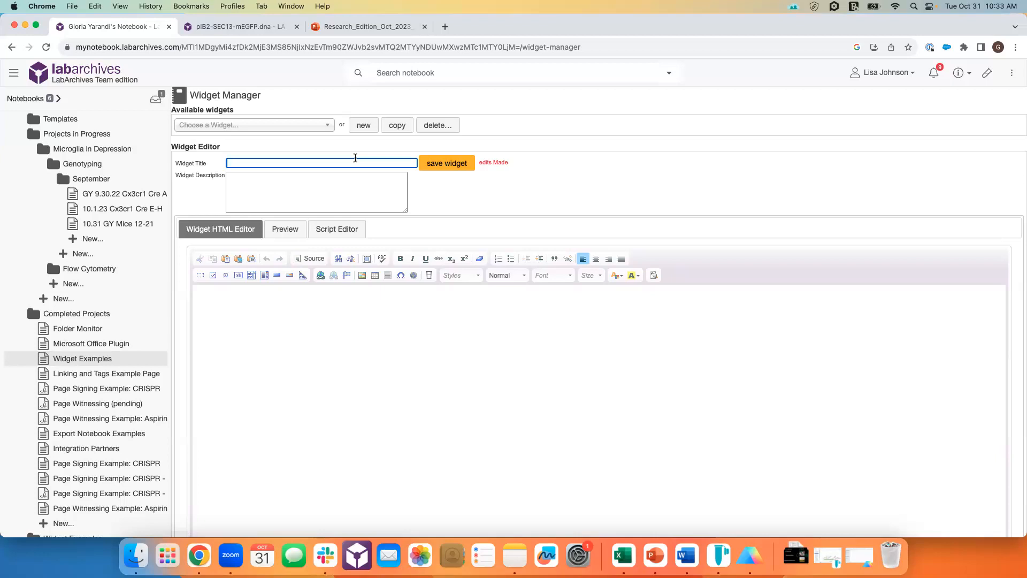
text(10.31 E)
click(320, 125)
scroll(312, 196, down, 2)
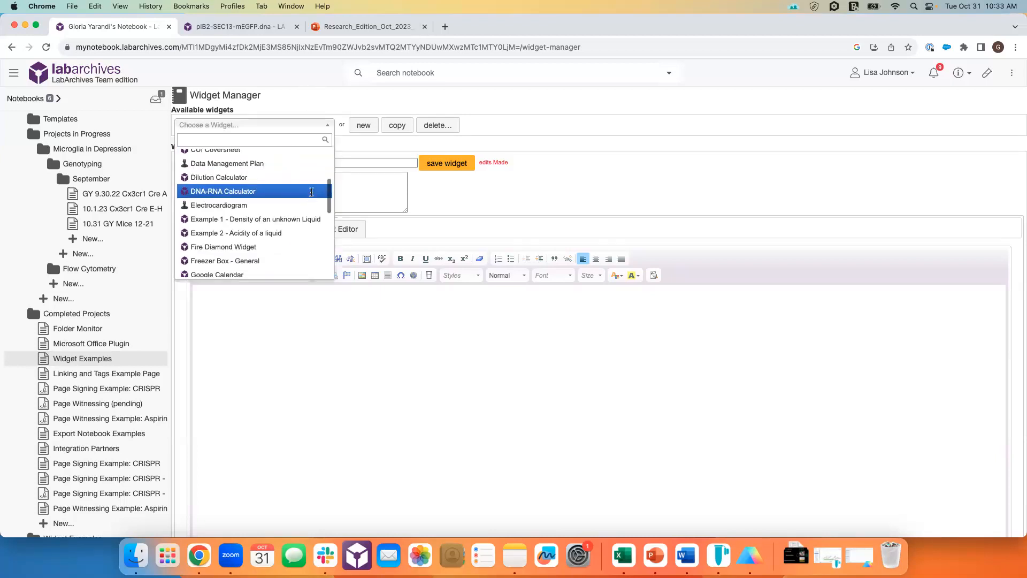
click(369, 172)
click(367, 165)
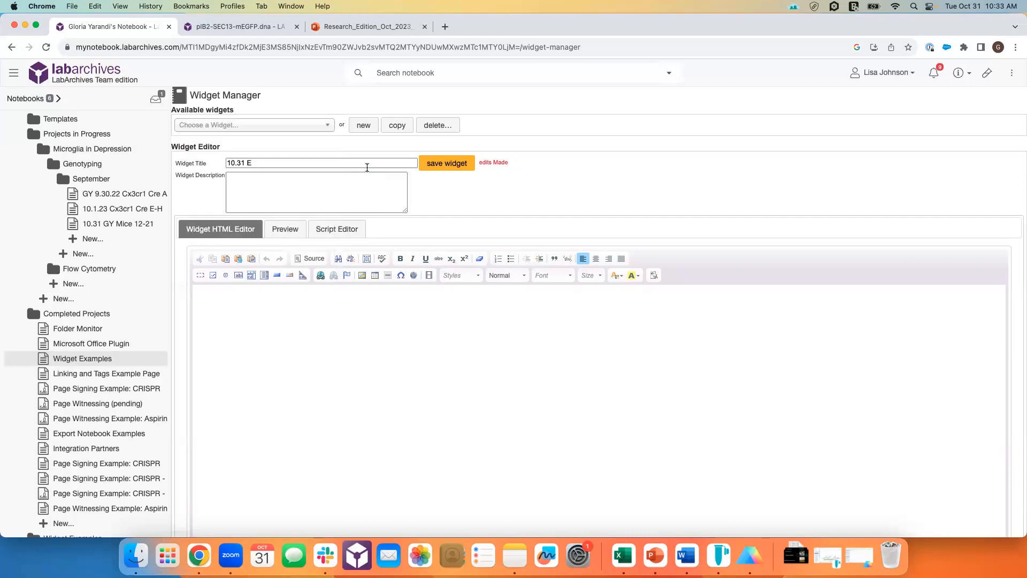
text(C)
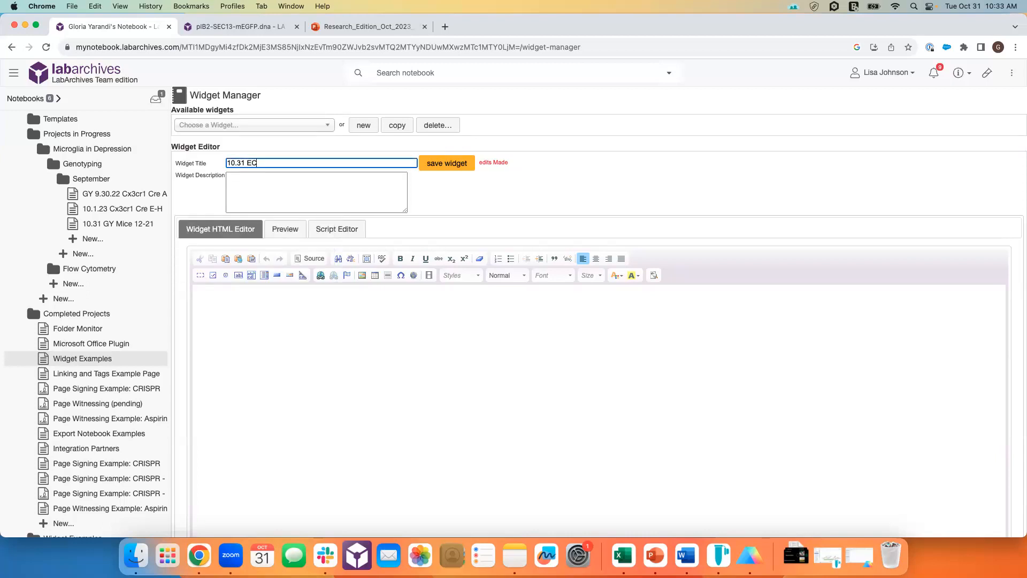
text(G Widget)
click(233, 130)
scroll(257, 197, down, 5)
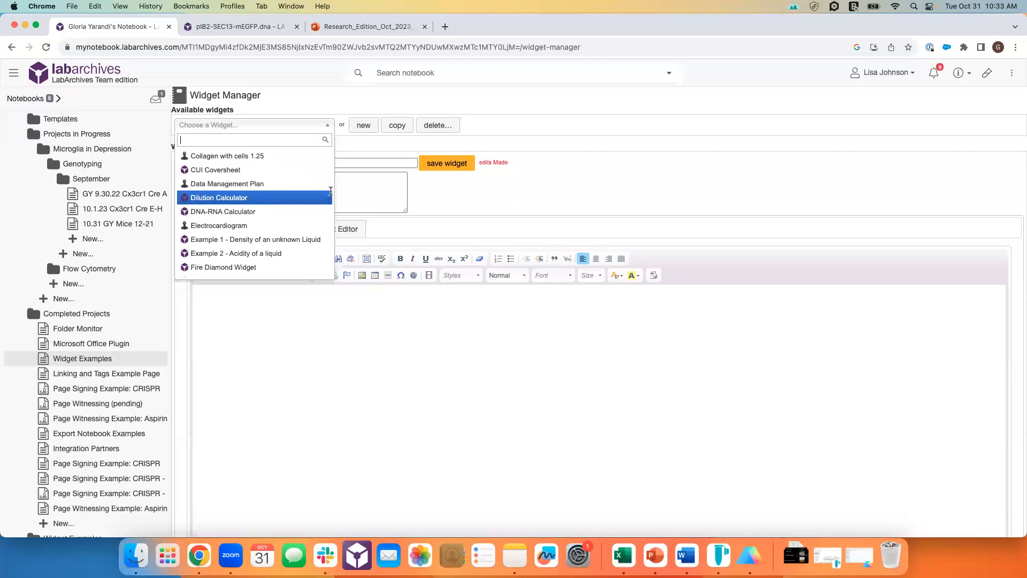
click(348, 158)
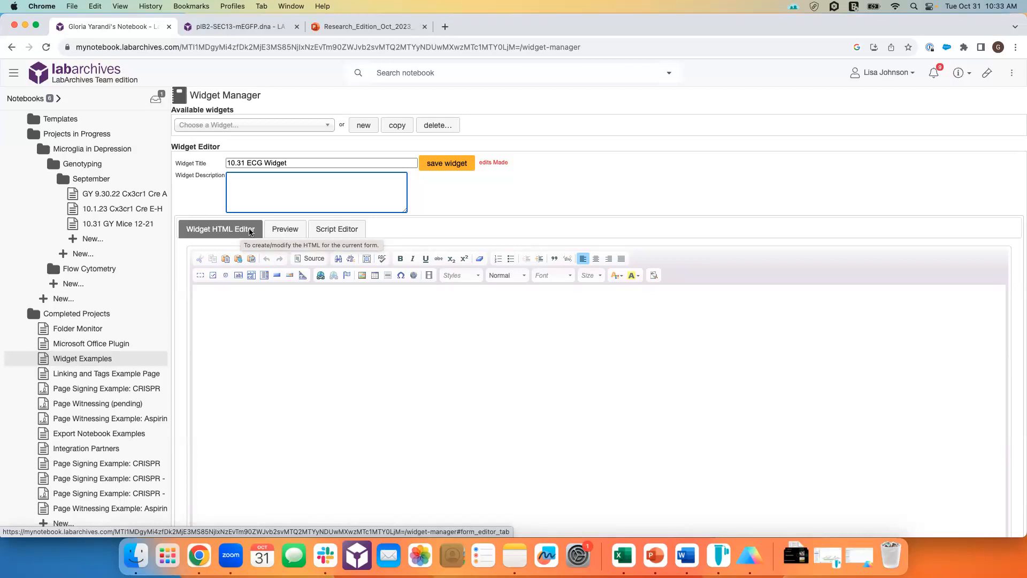
Step: Examine the new widget's empty preview and read through its default script code
click(277, 231)
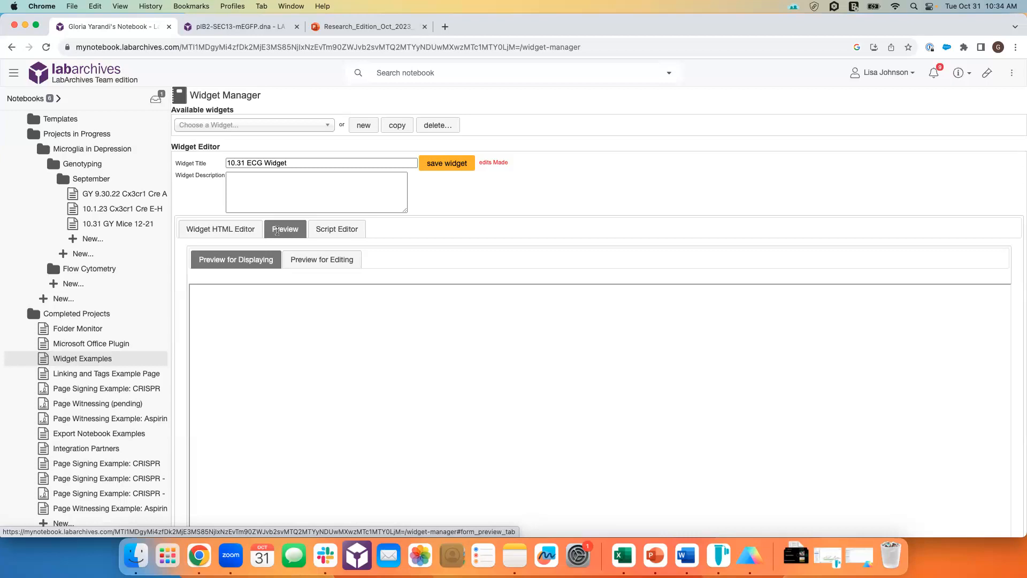
click(321, 230)
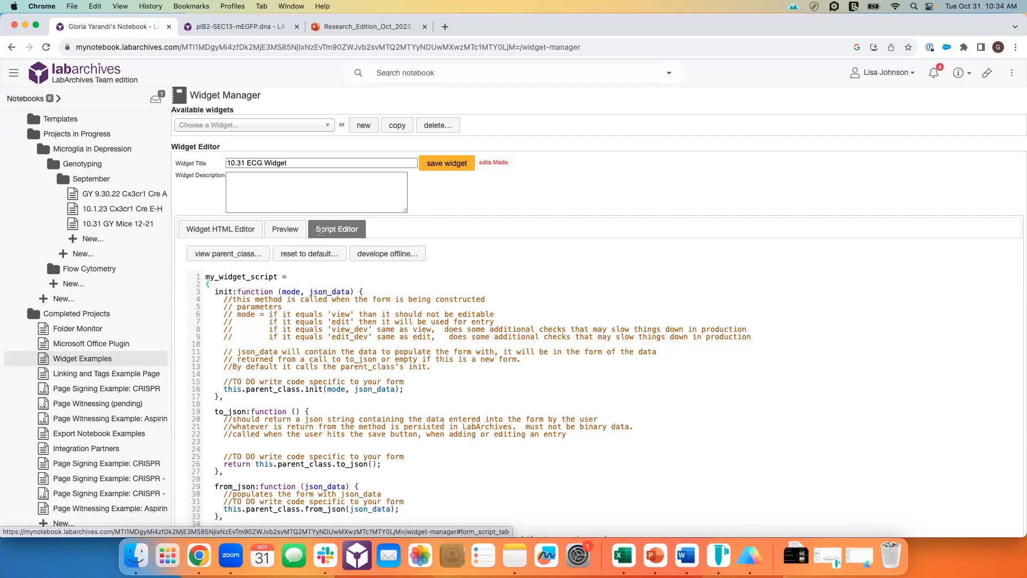
scroll(356, 342, down, 3)
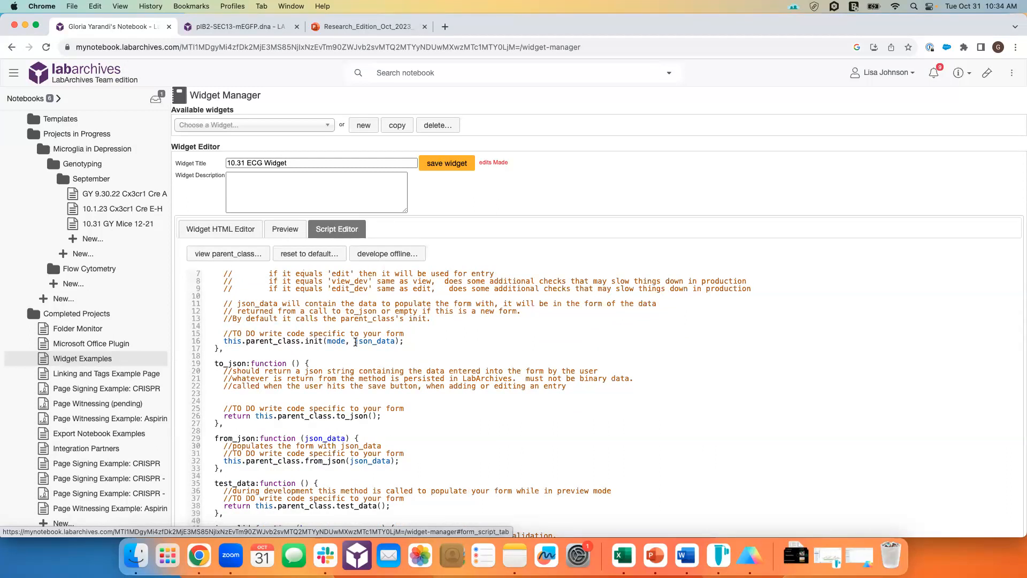
scroll(355, 343, down, 10)
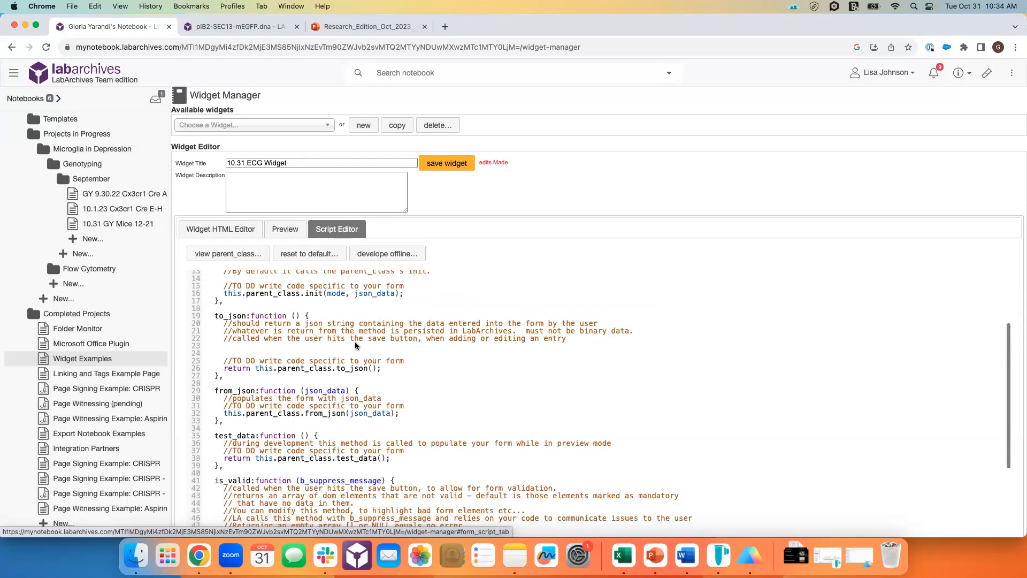
scroll(355, 345, up, 12)
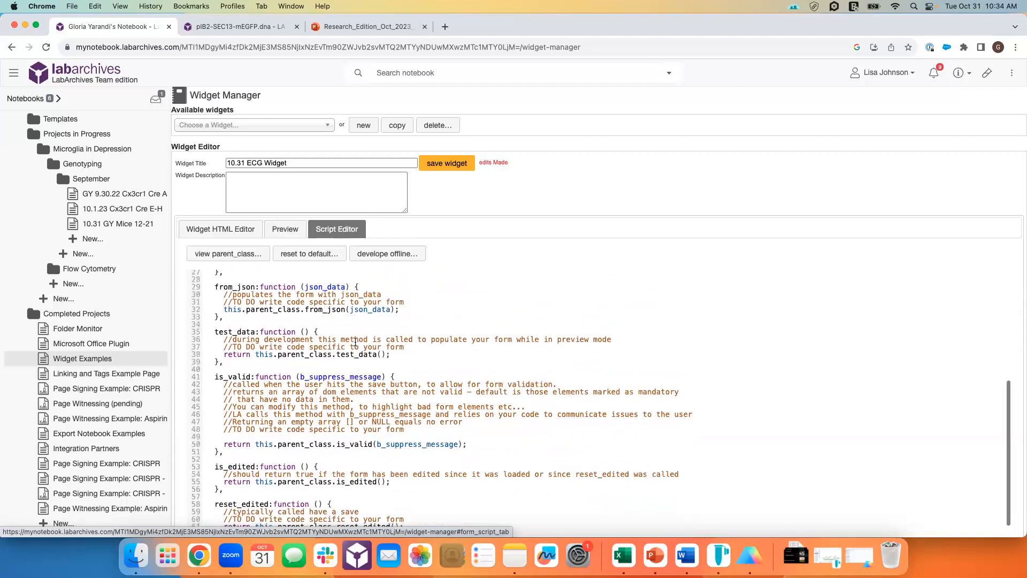
scroll(373, 347, down, 8)
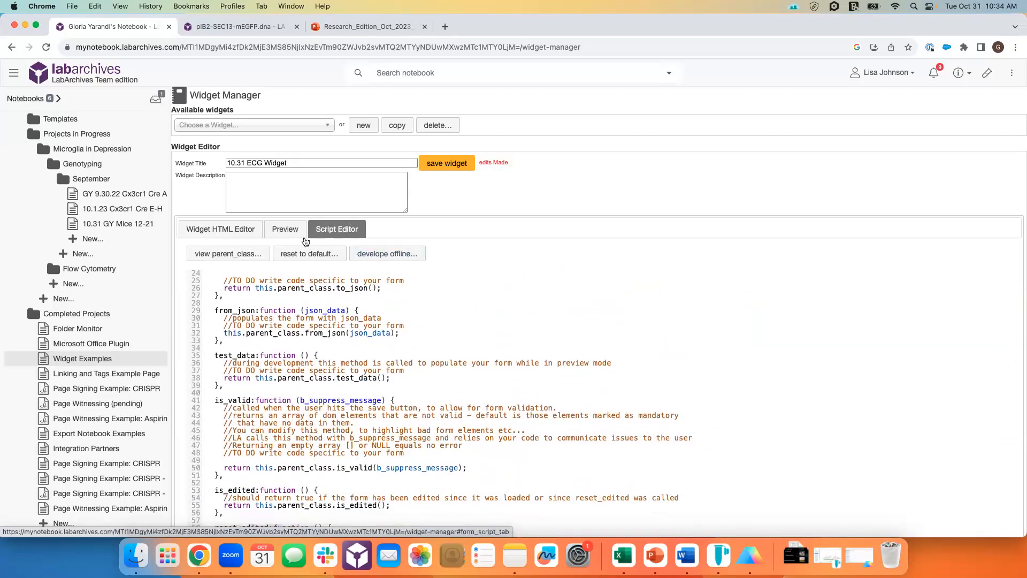
Step: Enter the heading text "ECG Results" in the widget's HTML content
click(219, 230)
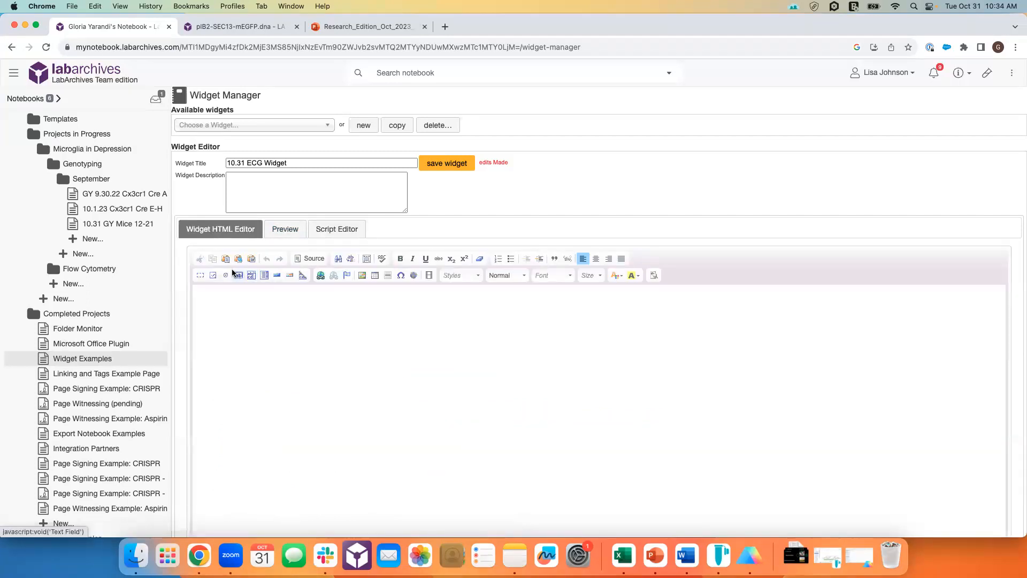
click(277, 327)
text(ECG RES)
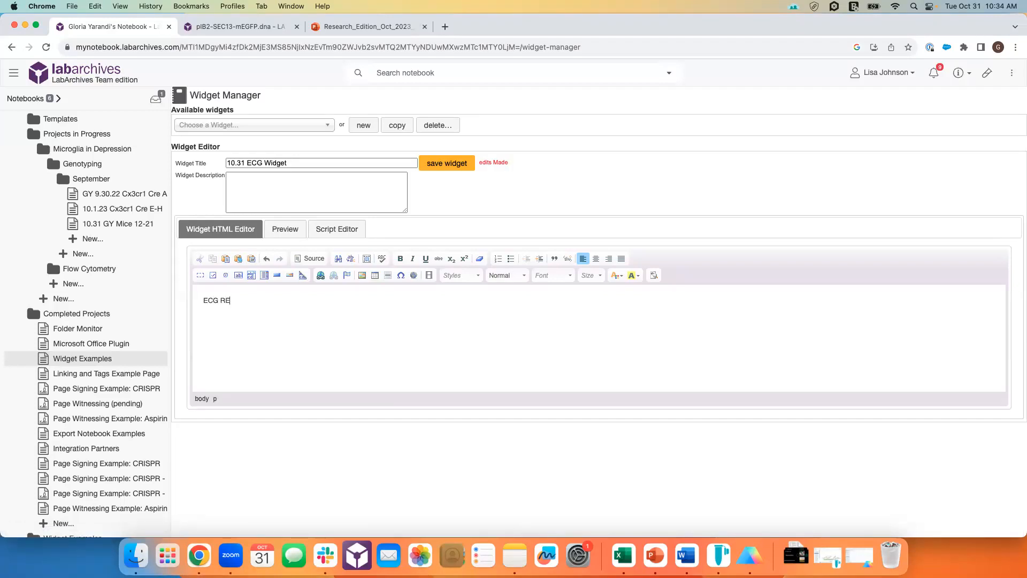
key(BackSpace)
key(BackSpace)
key(BackSpace)
text(Results)
Step: Format the ECG Results heading in Tahoma at font size 18
drag(246, 309, 195, 301)
click(522, 276)
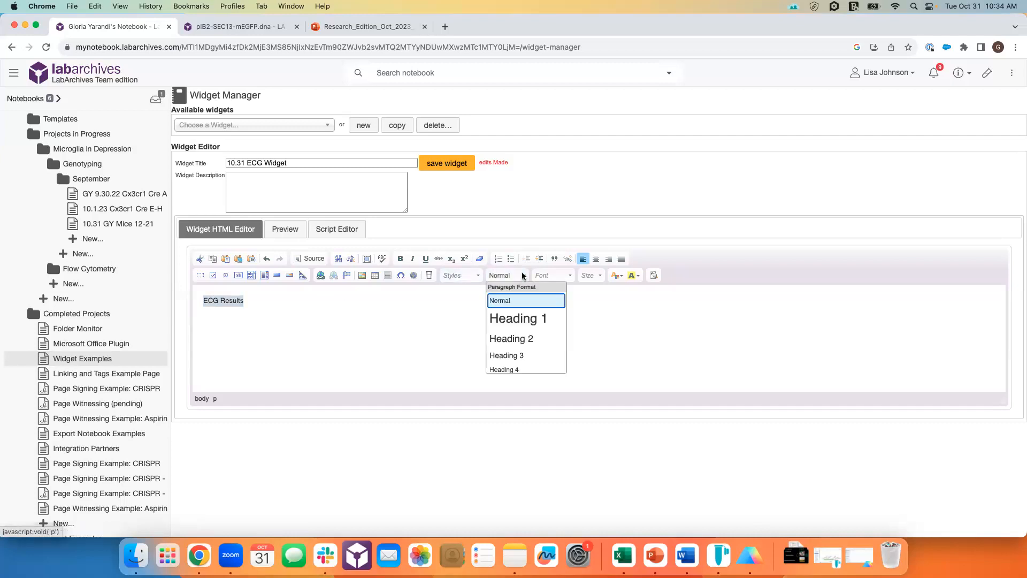
click(554, 277)
scroll(559, 318, down, 2)
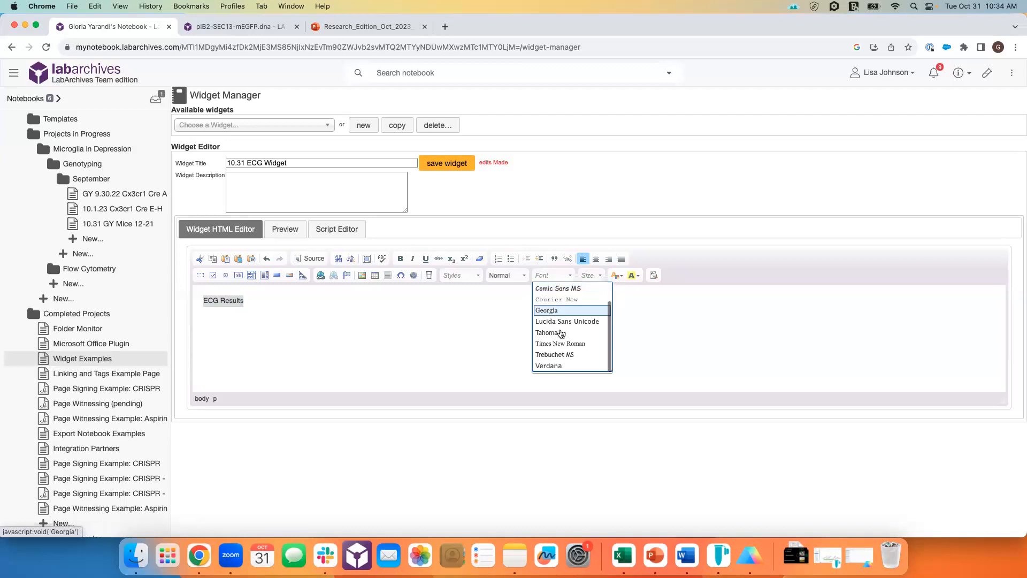
click(560, 333)
click(594, 276)
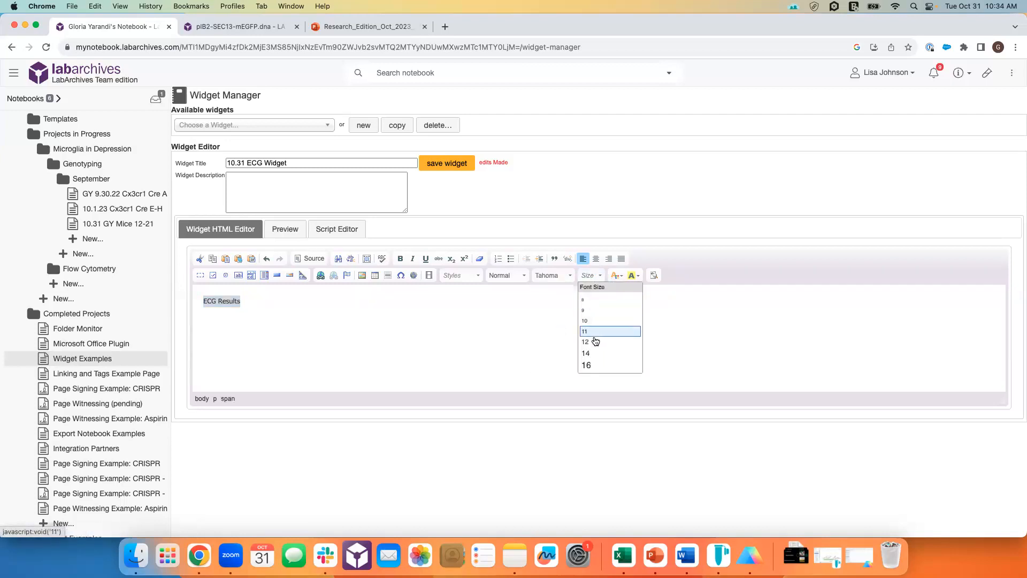
click(595, 351)
click(593, 275)
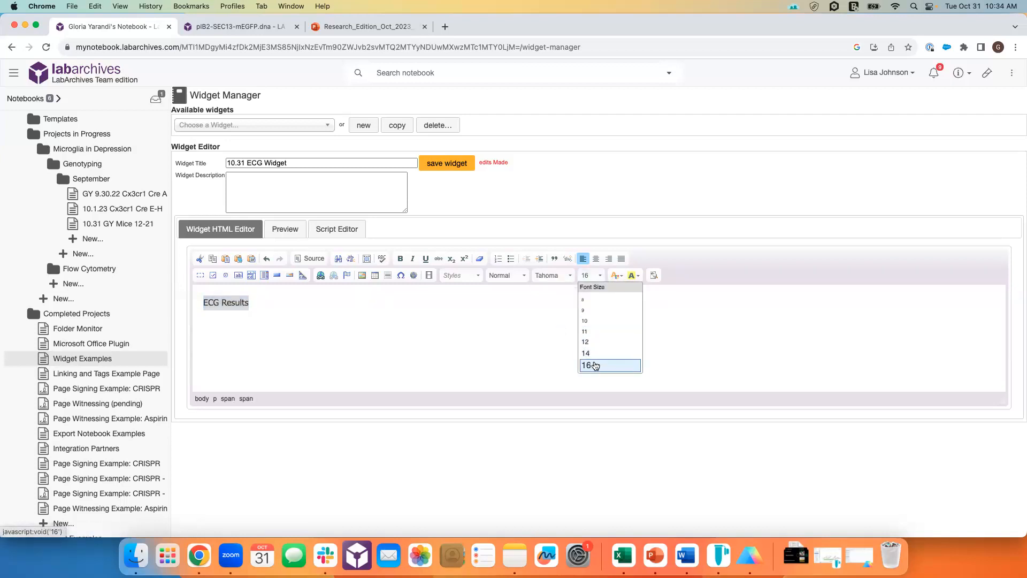
click(593, 363)
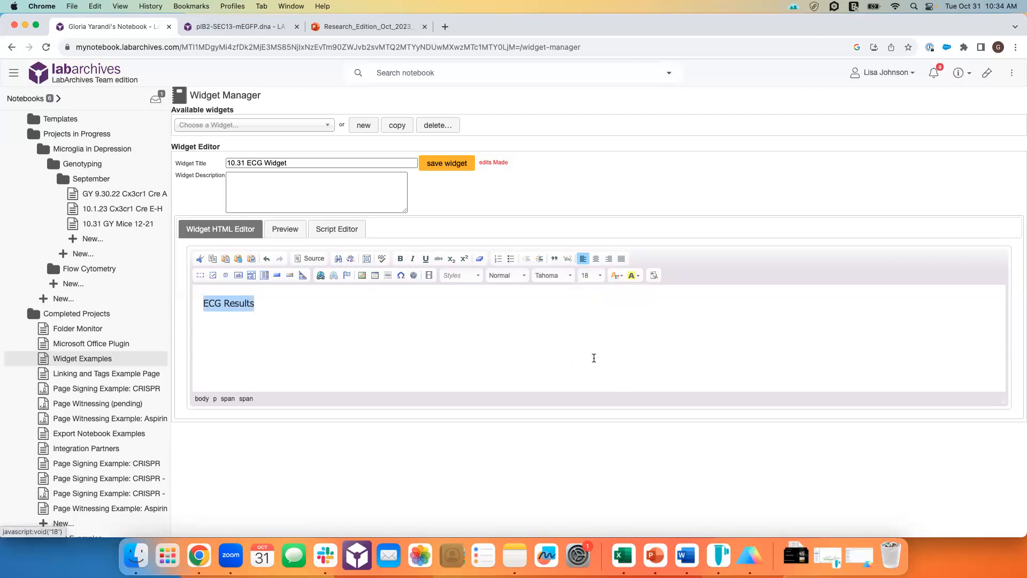
Step: Try a blue background color on the ECG Results heading and reset it to automatic
click(634, 275)
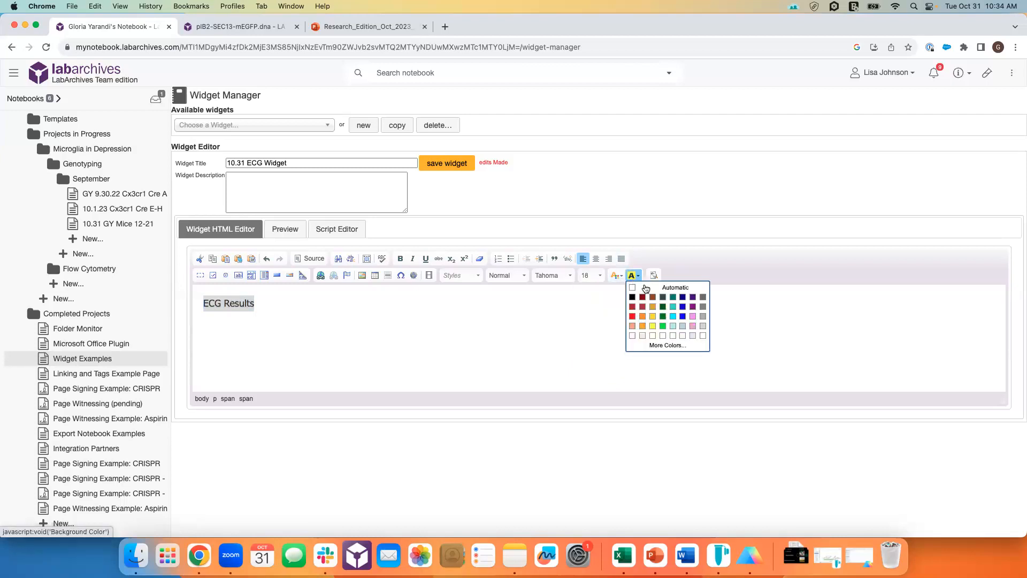
click(683, 307)
click(635, 313)
drag(371, 303, 194, 303)
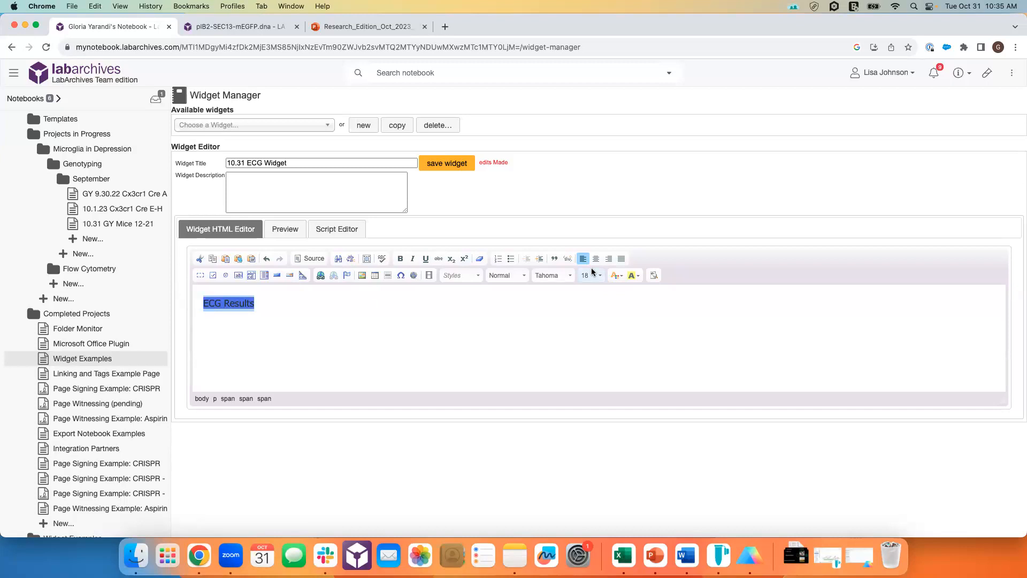
click(631, 275)
click(655, 287)
Step: Color the ECG Results heading text blue and underline it, starting a new line beneath it
click(617, 275)
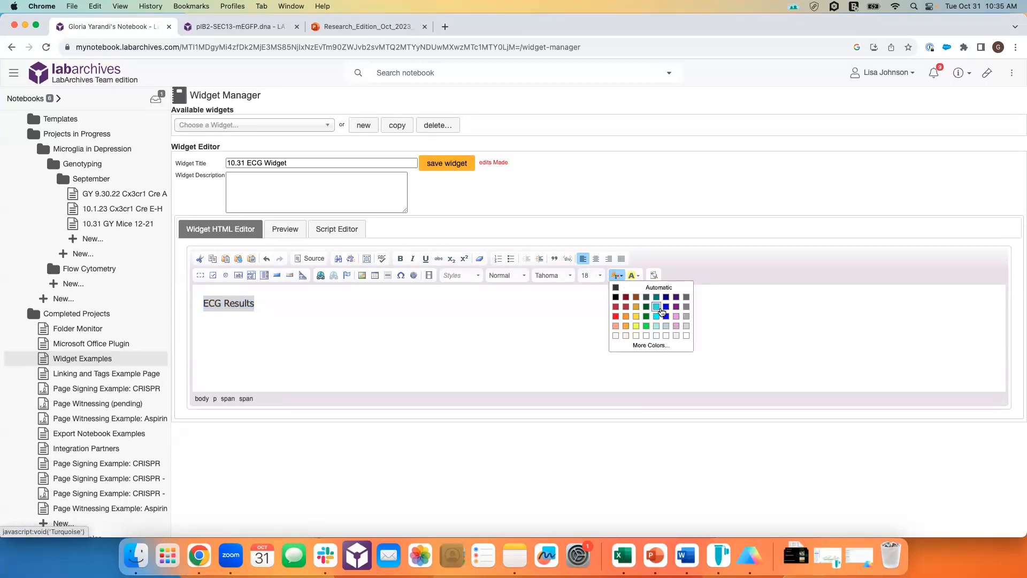
click(666, 317)
click(273, 294)
drag(273, 300, 173, 301)
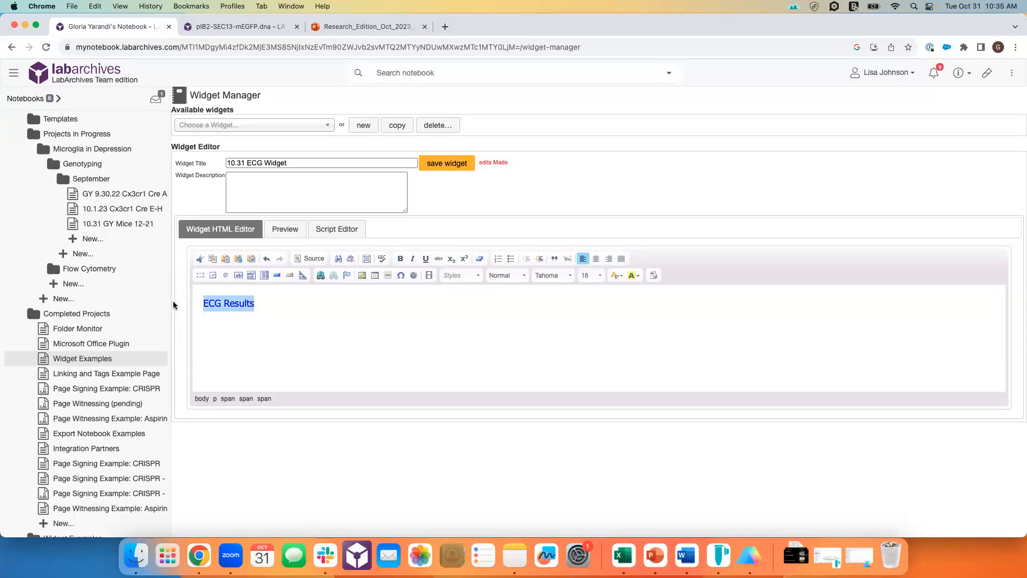
click(425, 258)
click(389, 299)
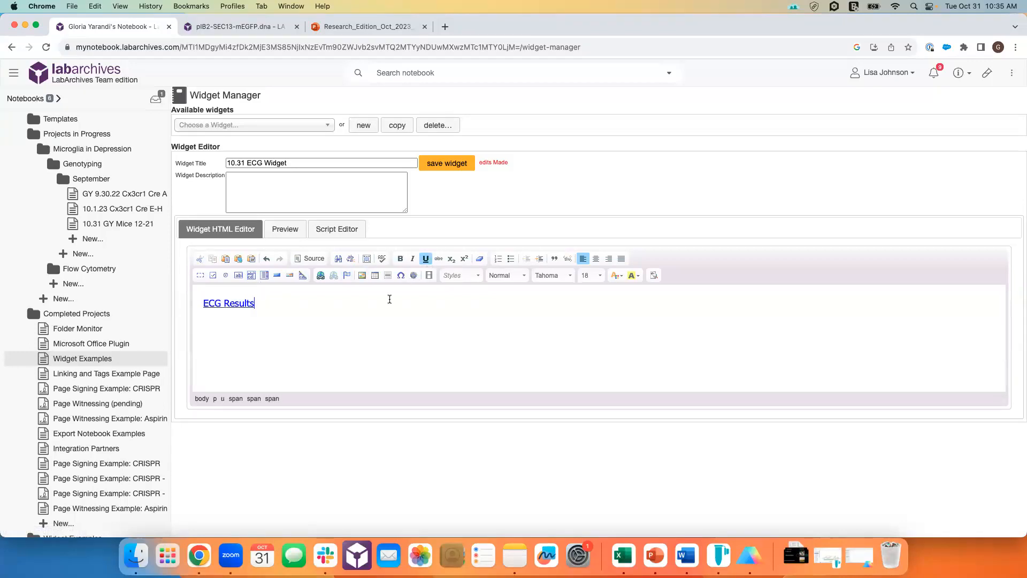
key(Return)
Step: Try to format the new line below the heading in Times New Roman, size 12, with a black background color
click(559, 275)
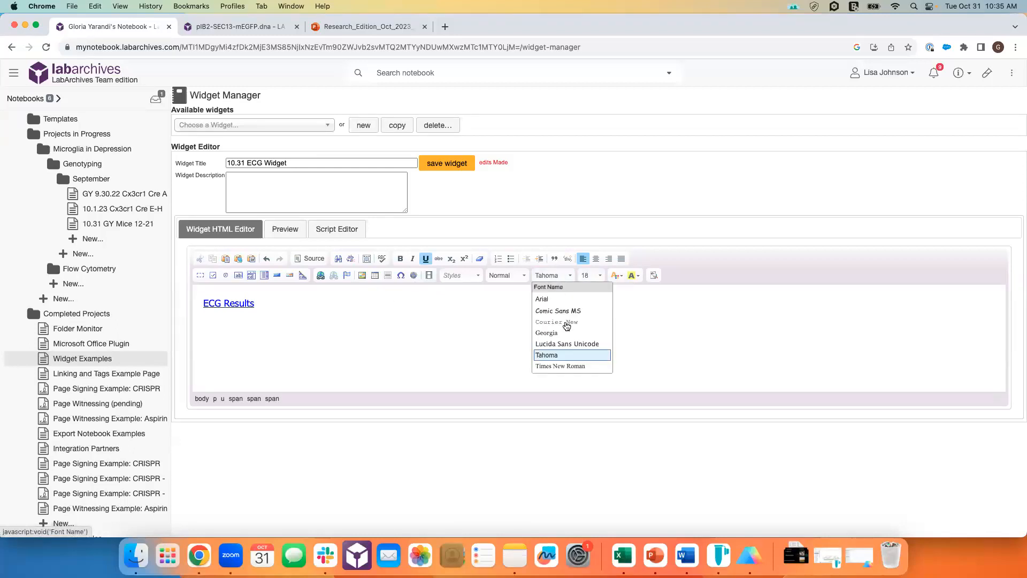
click(557, 368)
click(594, 275)
click(591, 329)
click(638, 275)
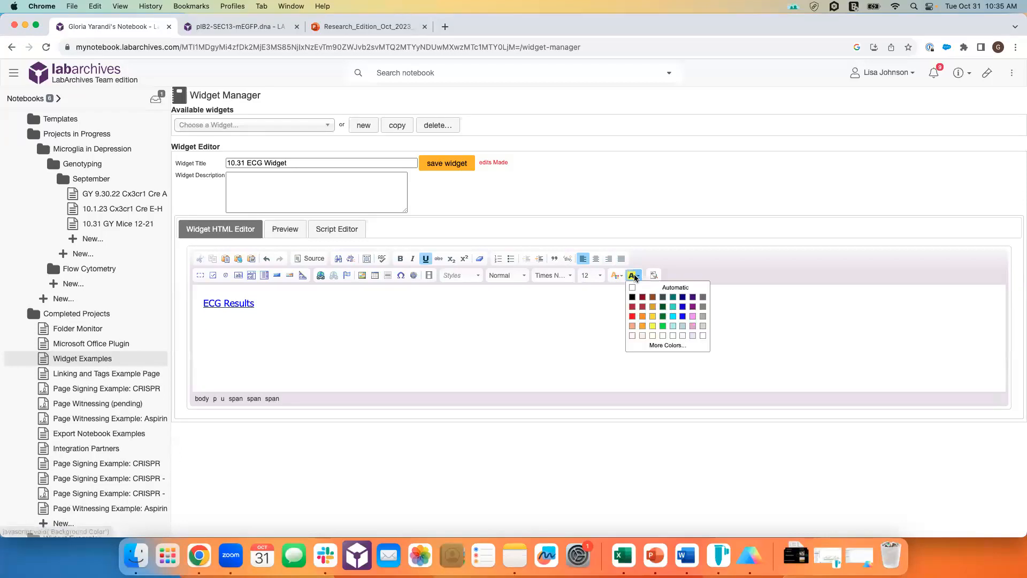
click(633, 297)
key(BackSpace)
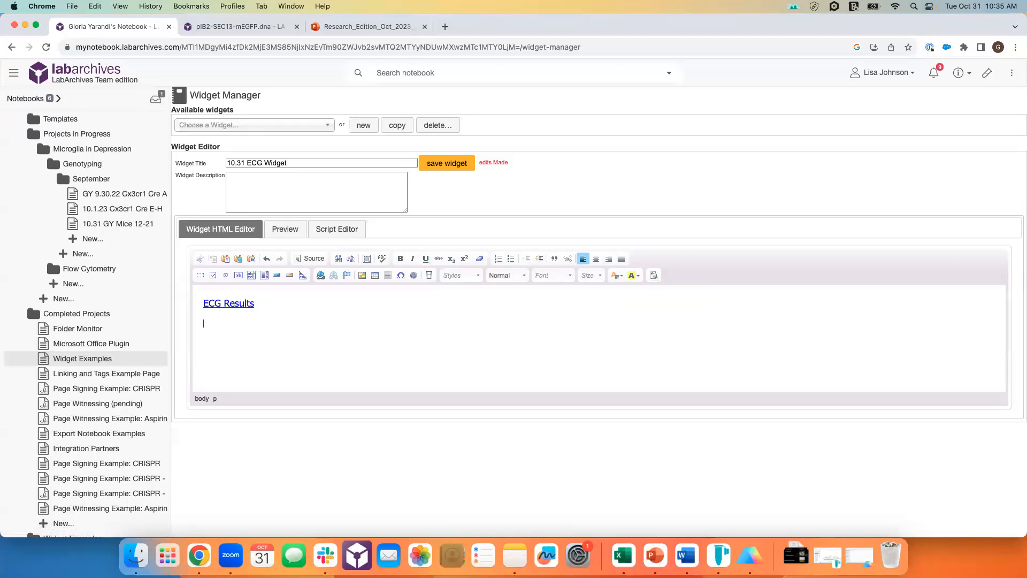
Step: Add the label "Subject/Animal ID:" below the heading with automatic text and background colors
click(638, 275)
click(637, 287)
click(615, 276)
click(620, 288)
text(S)
text(ubject Animal)
key(BackSpace)
text(/)
click(345, 326)
text(ID:)
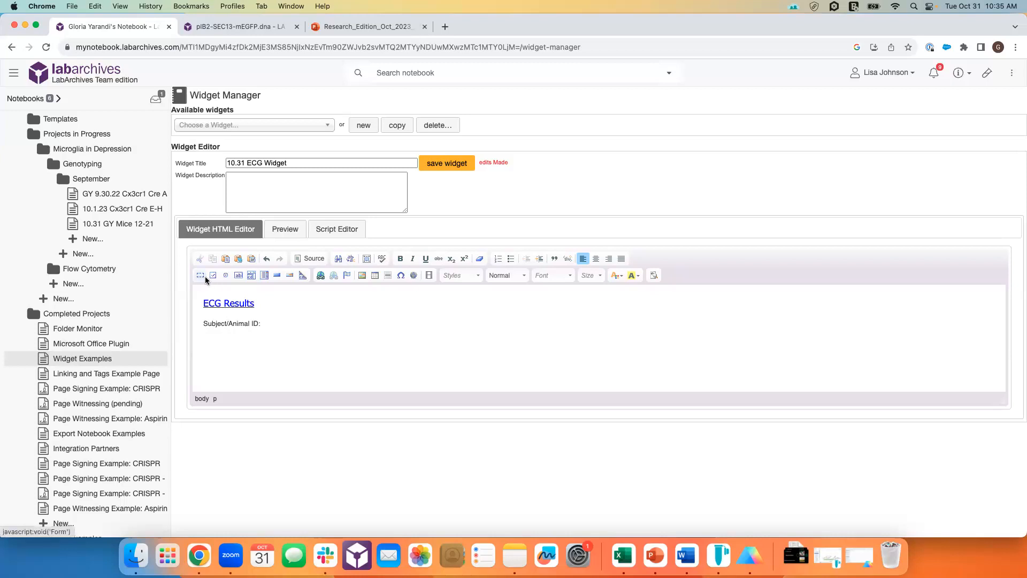
Step: Insert a text field named subject after the Subject/Animal ID label, leaving its value empty
click(239, 276)
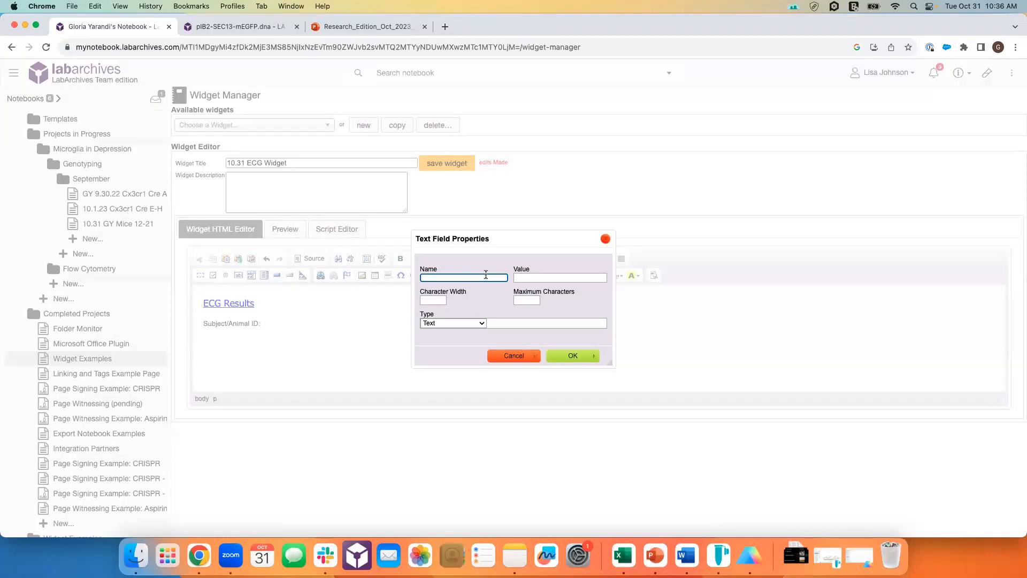
text(subject)
click(556, 273)
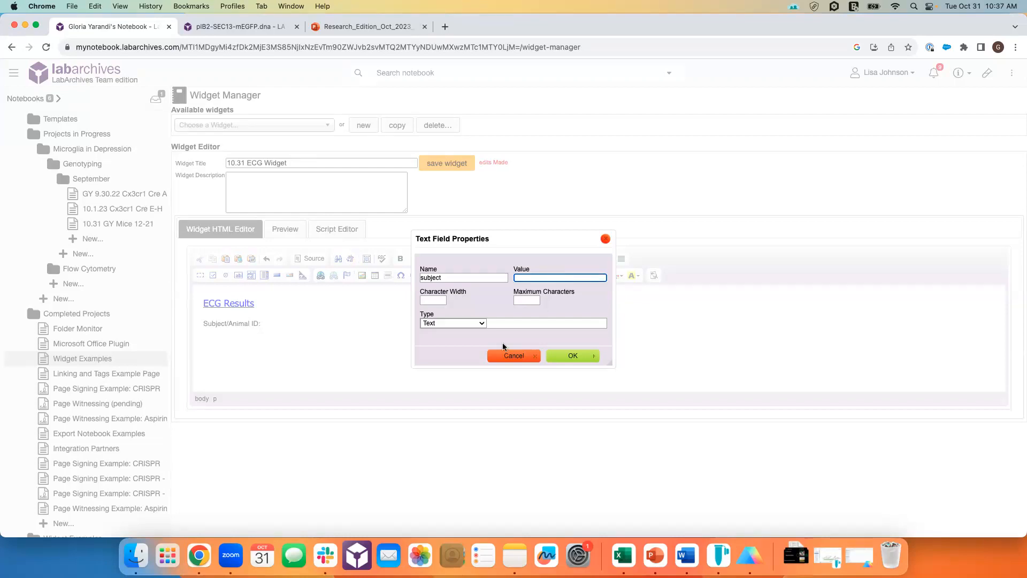
click(570, 357)
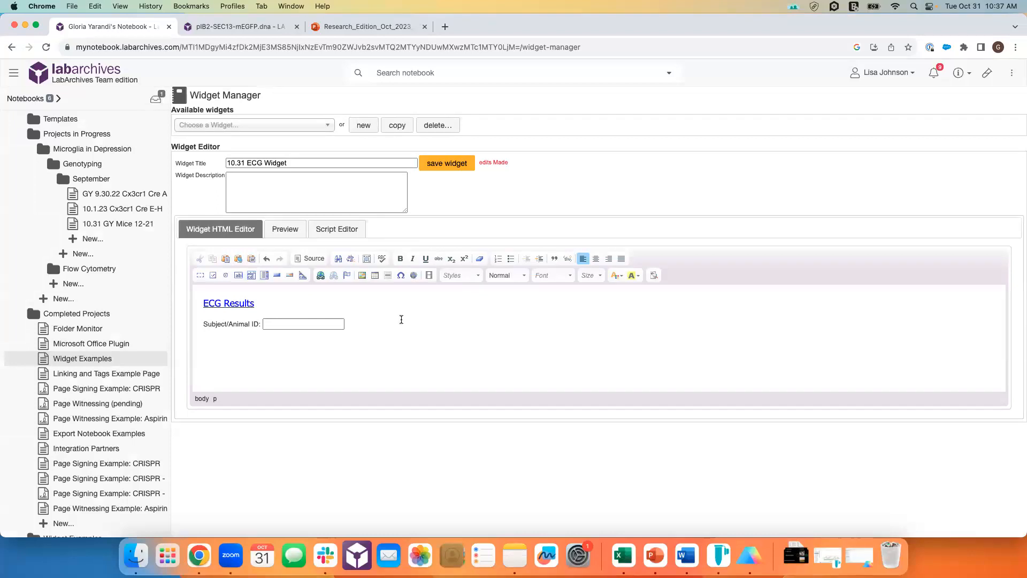
Step: Add the label "Forms Completed" below the subject line, with an indented checkbox named Consent beneath it labelled "Medical History"
key(Return)
text(Forms Completed)
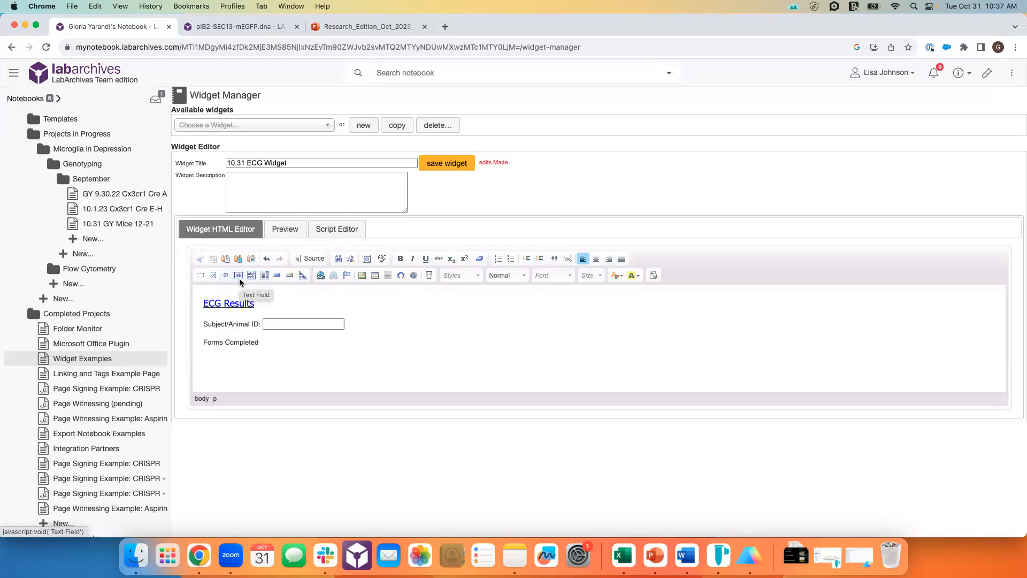
click(210, 276)
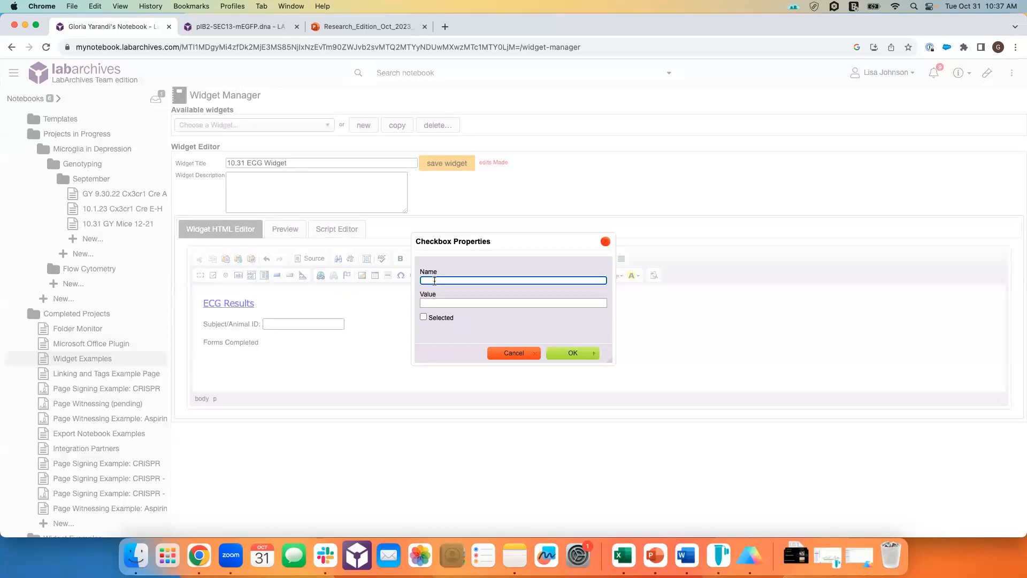
text(Consent)
key(Return)
text(Medical History)
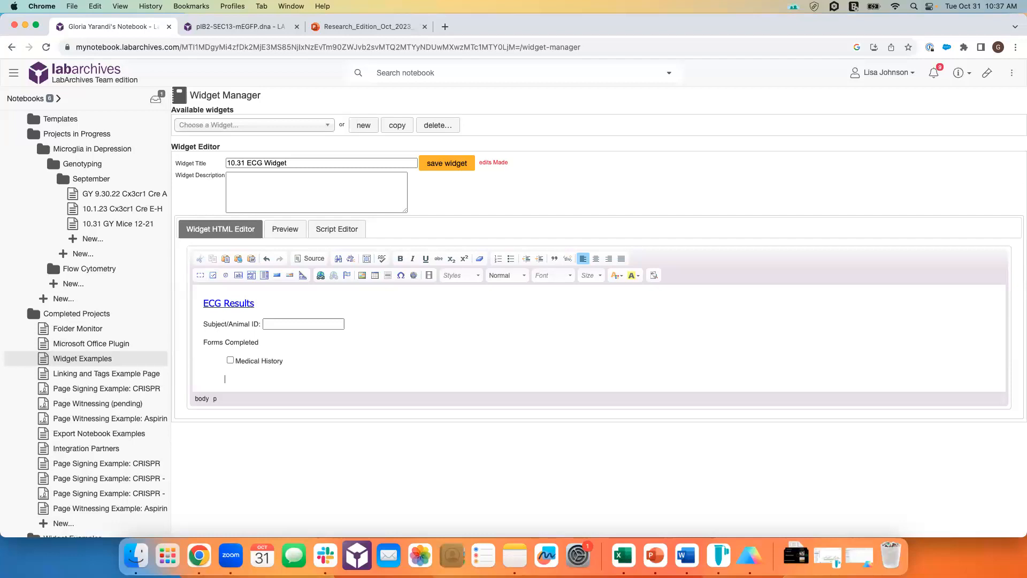
Step: Insert a checkbox below Medical History, name it for eligibility, and label it "Eligibility Checklist"
key(Return)
click(213, 275)
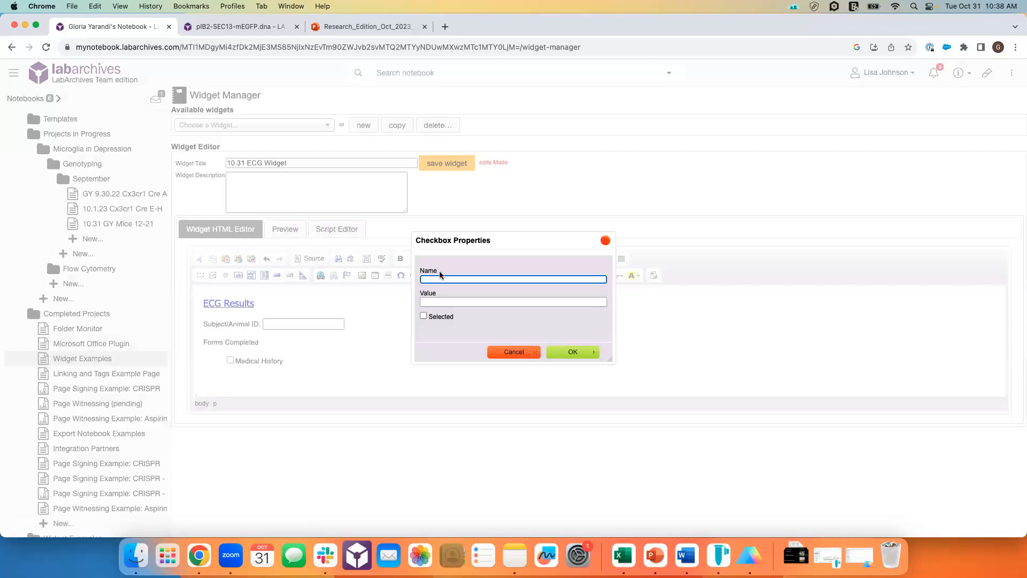
text(eligibik)
key(BackSpace)
key(BackSpace)
key(BackSpace)
text(ty)
key(Return)
text(E)
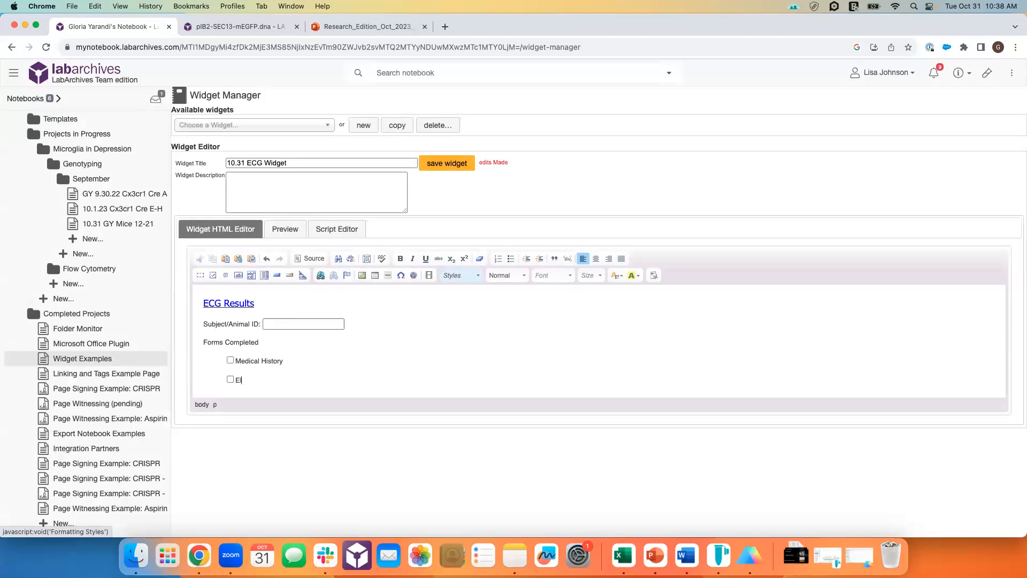
text(ligibility Checklist)
key(Return)
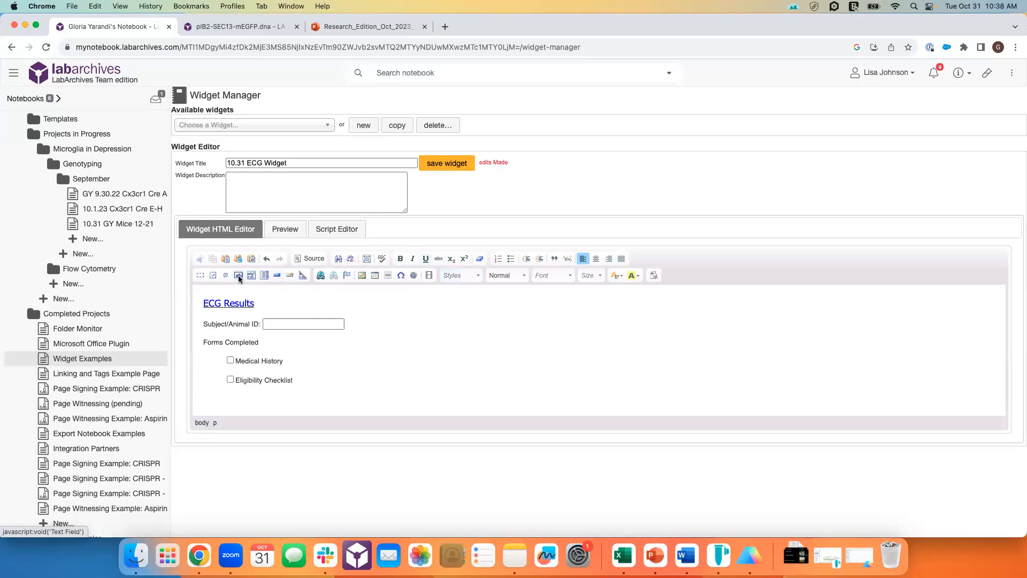
Step: Insert a checkbox named monitor labelled "Monitoring Log" under Eligibility Checklist, and add a colon after Forms Completed
click(212, 275)
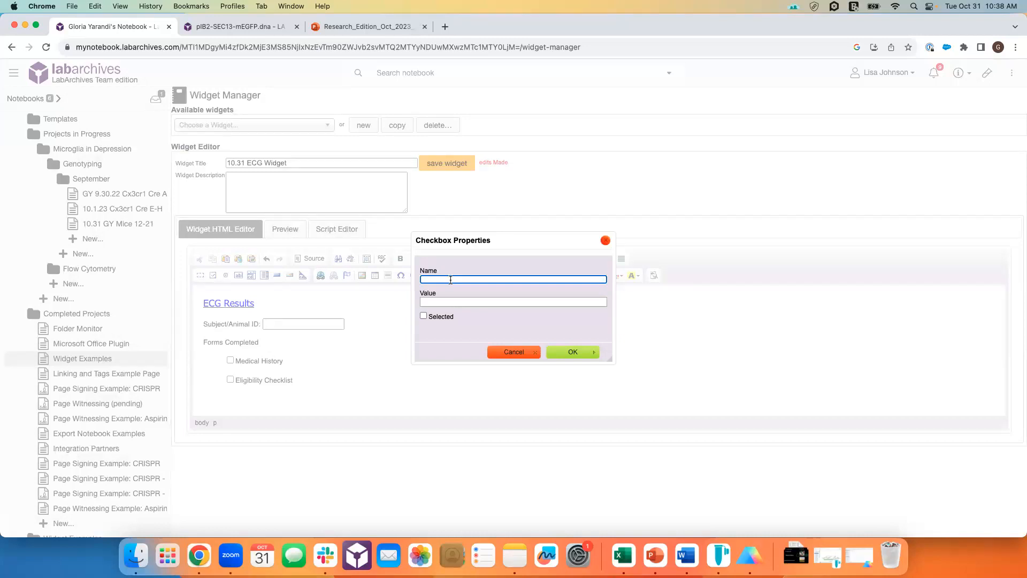
text(monitor)
key(Return)
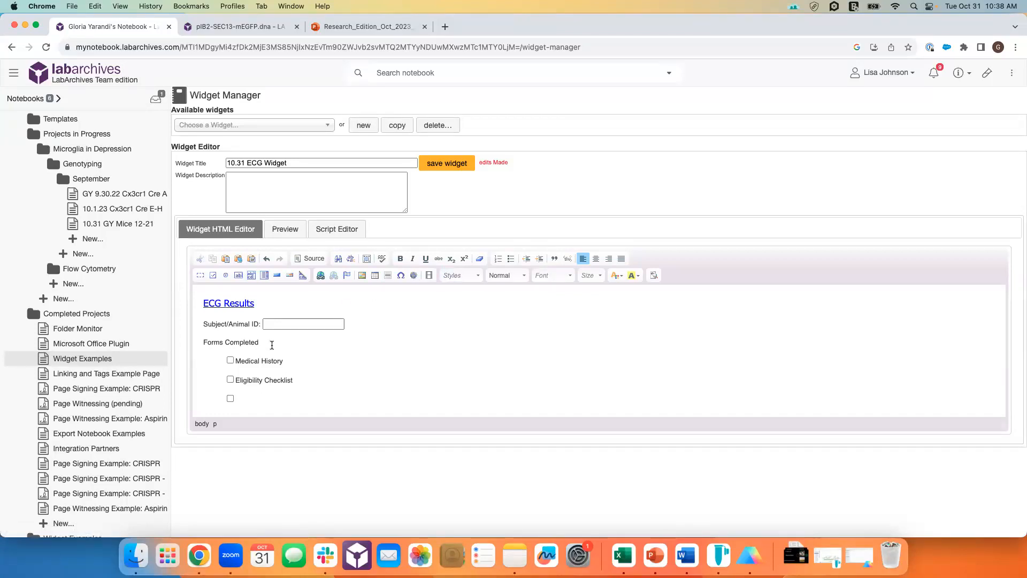
text(Monitoring Log)
click(265, 340)
text(:)
Step: Add the unindented label "Results:" on its own line below the Monitoring Log checkbox
click(298, 403)
key(Return)
key(Return)
key(BackSpace)
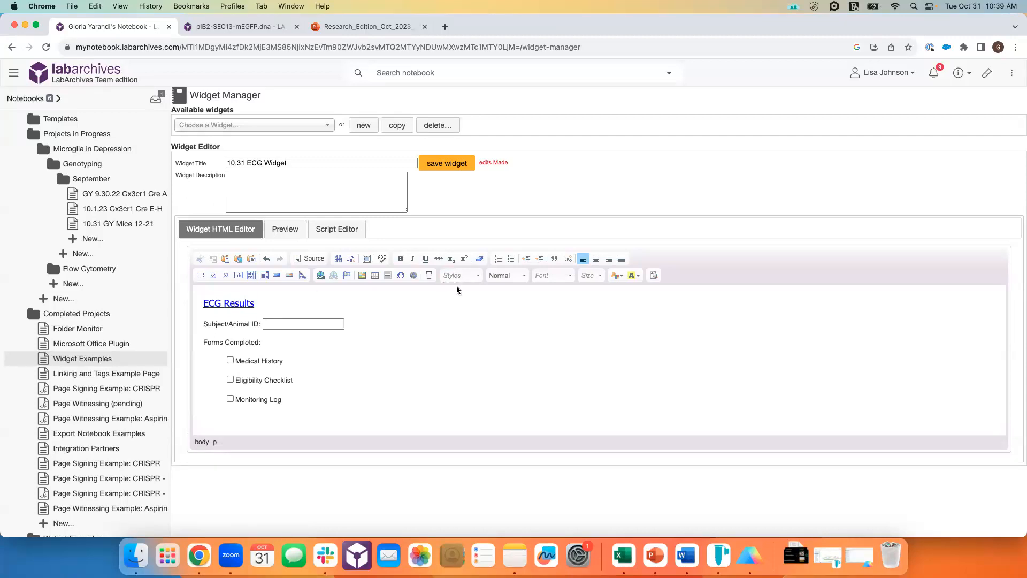
click(526, 259)
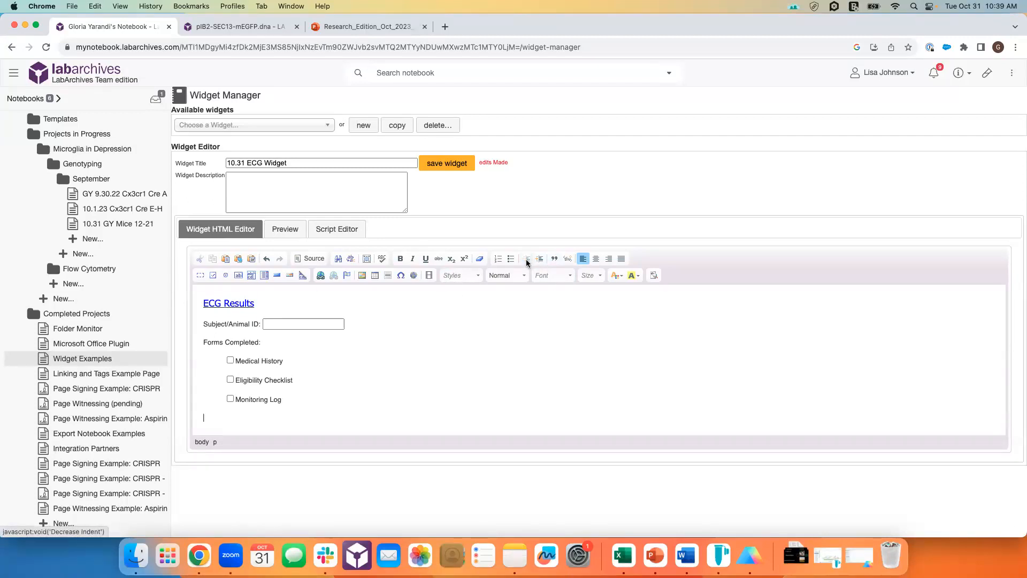
text(Resi)
text(s)
text(ults)
text(:)
key(Return)
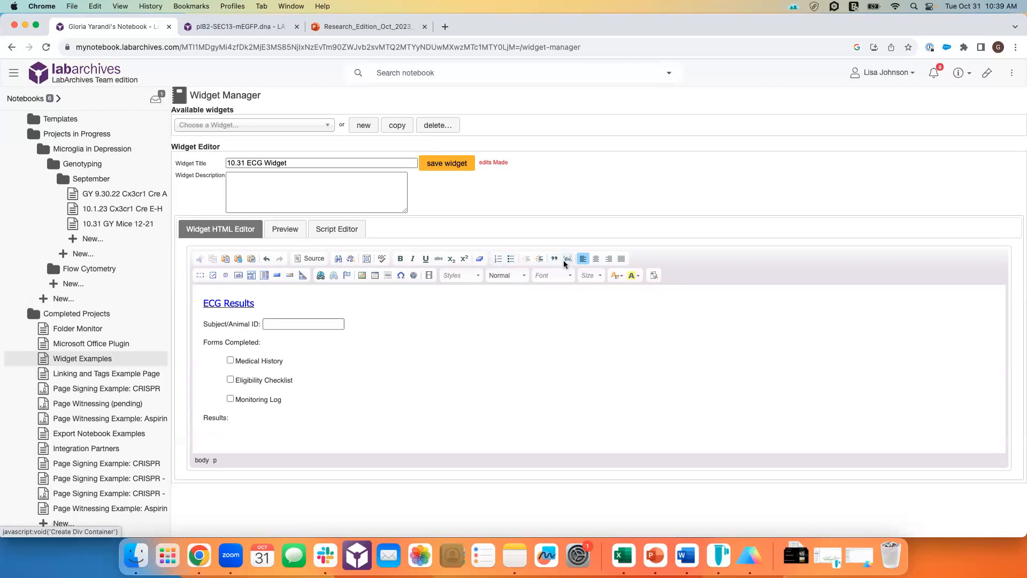
Step: Add the indented labels "Beats:", "Time:" and "Beats/Minute:" on separate lines beneath Results
click(539, 259)
text(Beats:)
key(Return)
text(Time:)
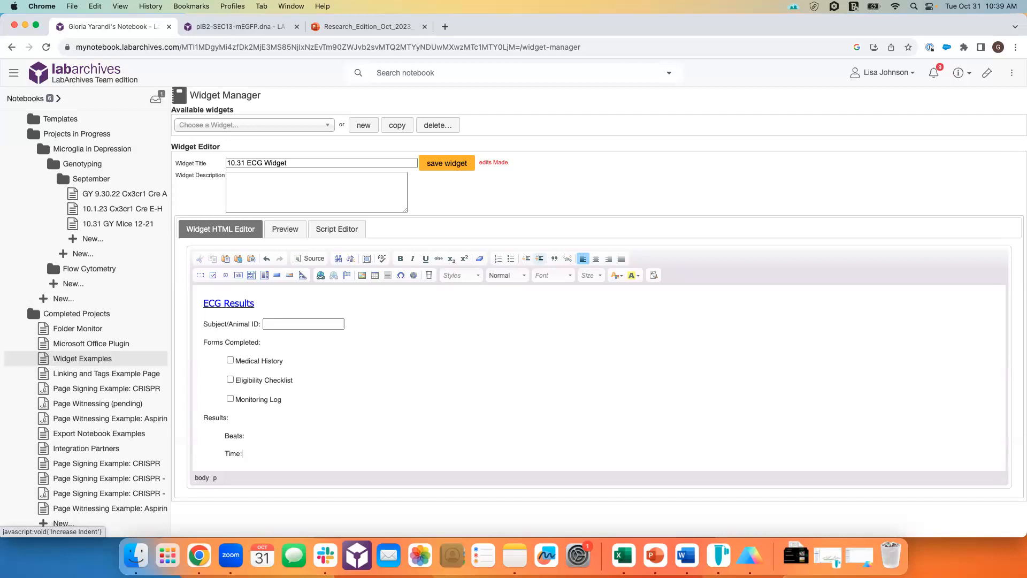
key(Return)
text(Beats)
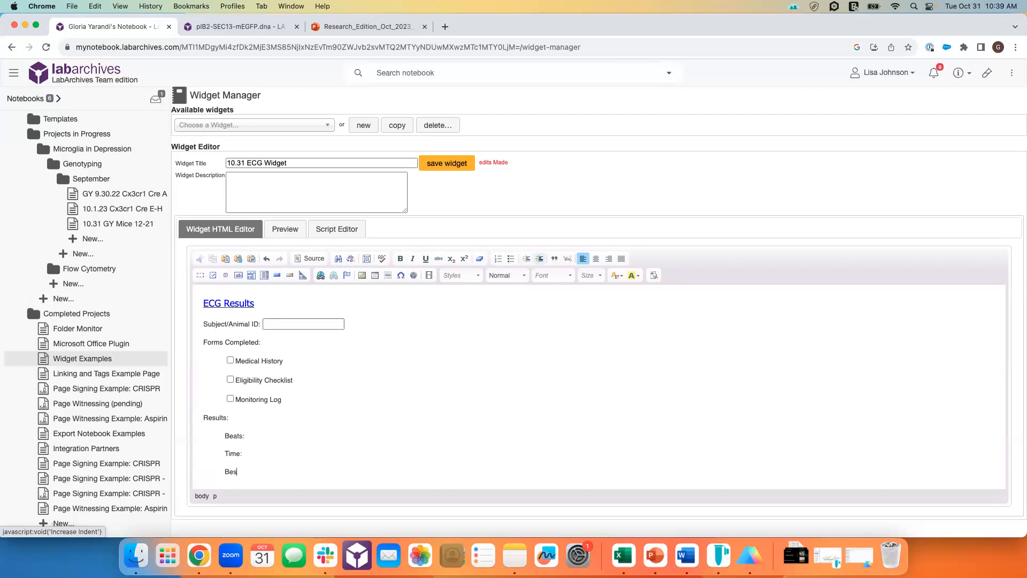
text(/Minute:)
Step: Add the unit to the Time label so it reads "Time(sec):" without a space
click(239, 452)
text(/sec)
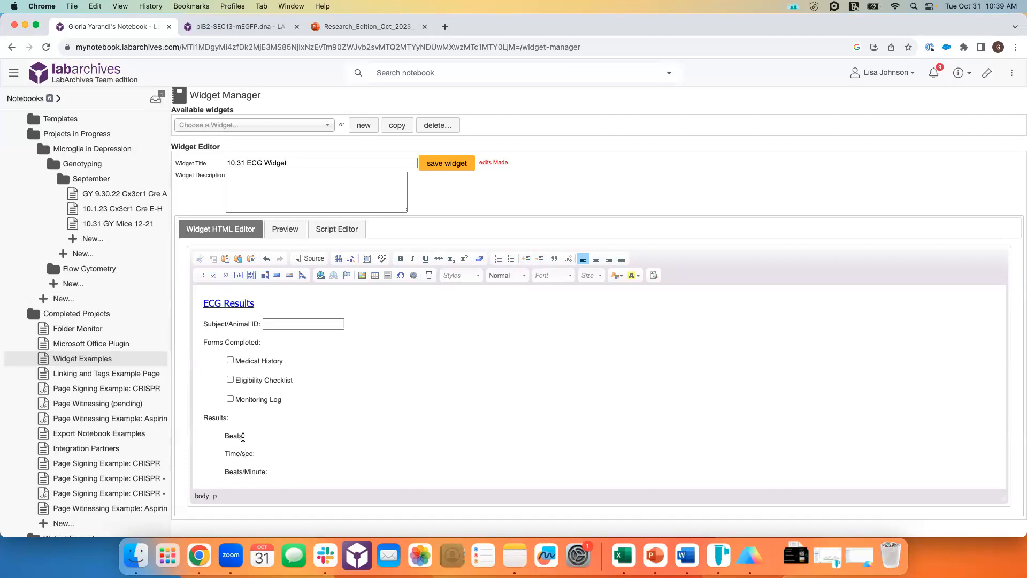
key(BackSpace)
key(BackSpace)
key(BackSpace)
key(BackSpace)
text((sec))
click(242, 452)
key(BackSpace)
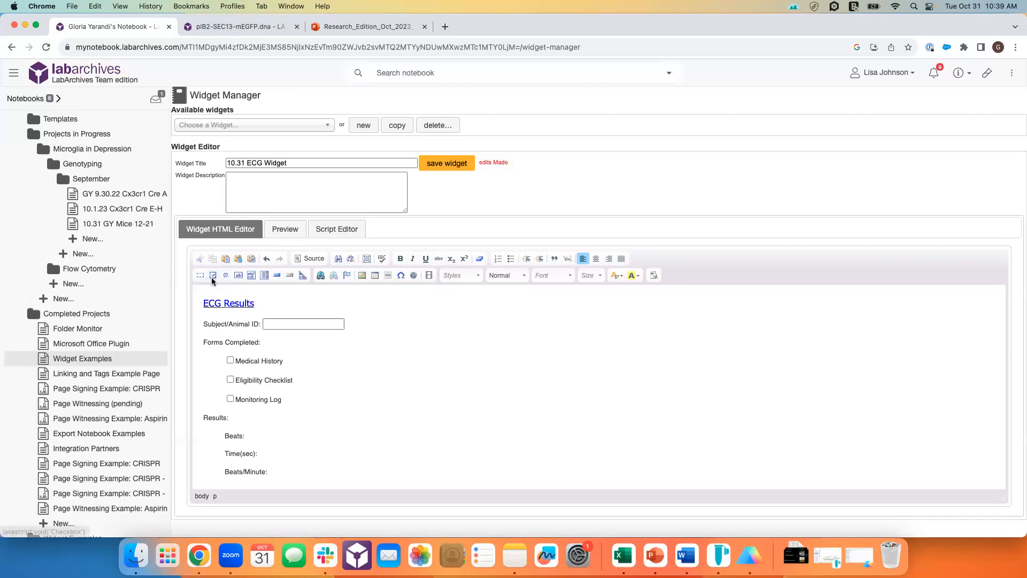
Step: Insert a text field named beats_number after the Beats label, leaving its value empty
click(239, 276)
text(be)
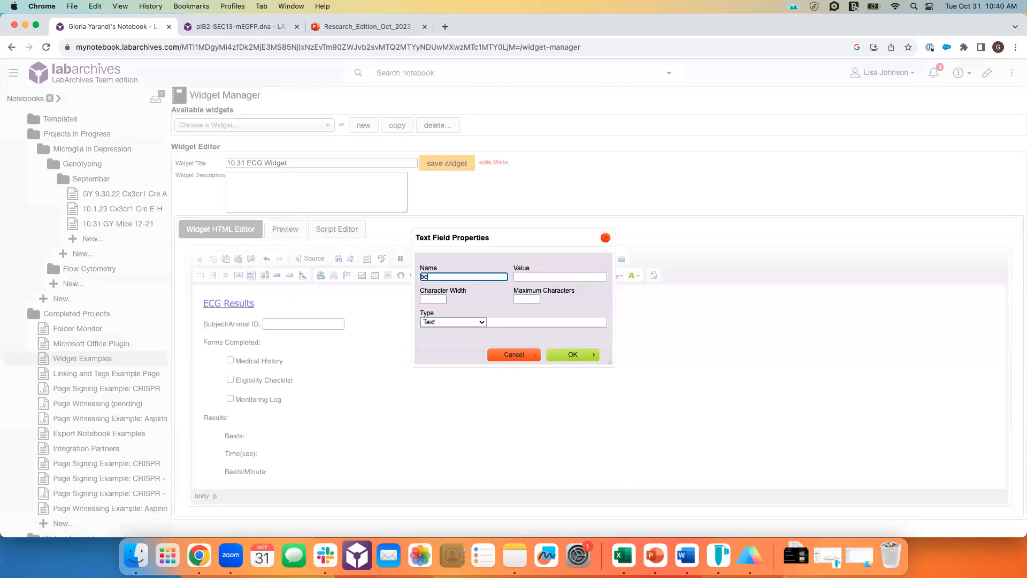
text(ats_number)
click(568, 356)
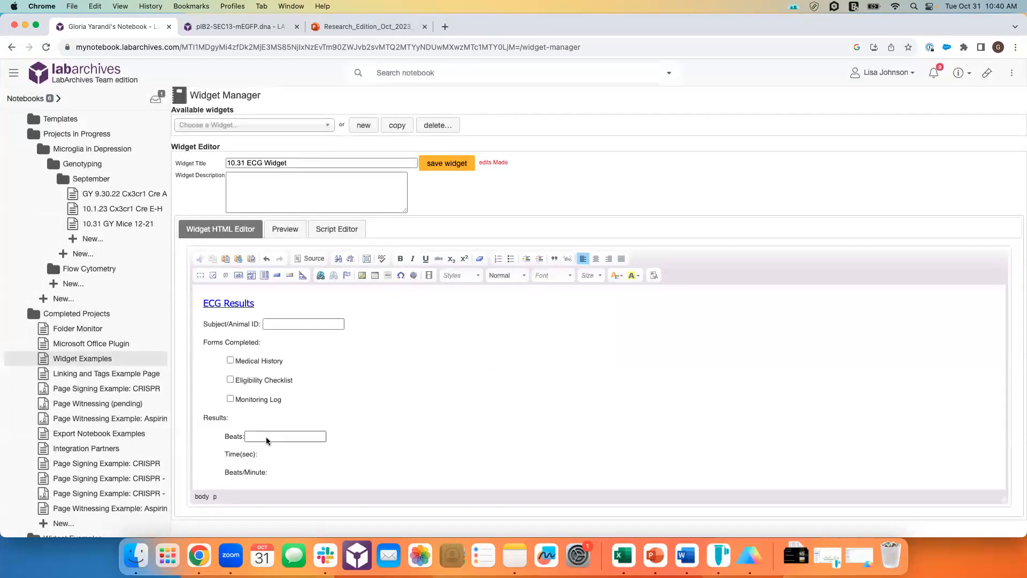
Step: Insert a text field named time_number with the value 60 after the Time(sec) label
click(275, 453)
click(239, 277)
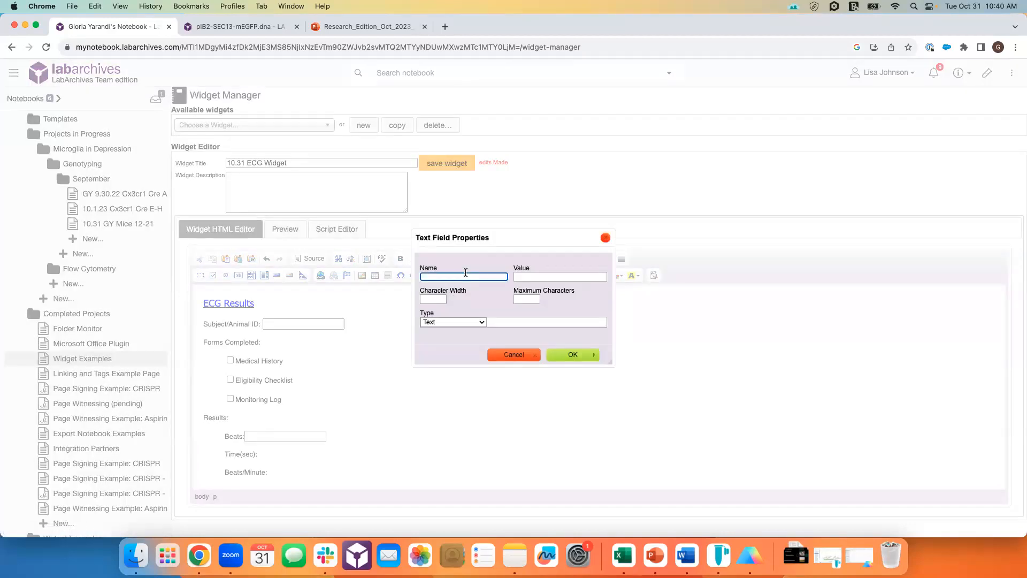
text(time_numnbe)
key(BackSpace)
key(BackSpace)
key(BackSpace)
text(mber)
key(Tab)
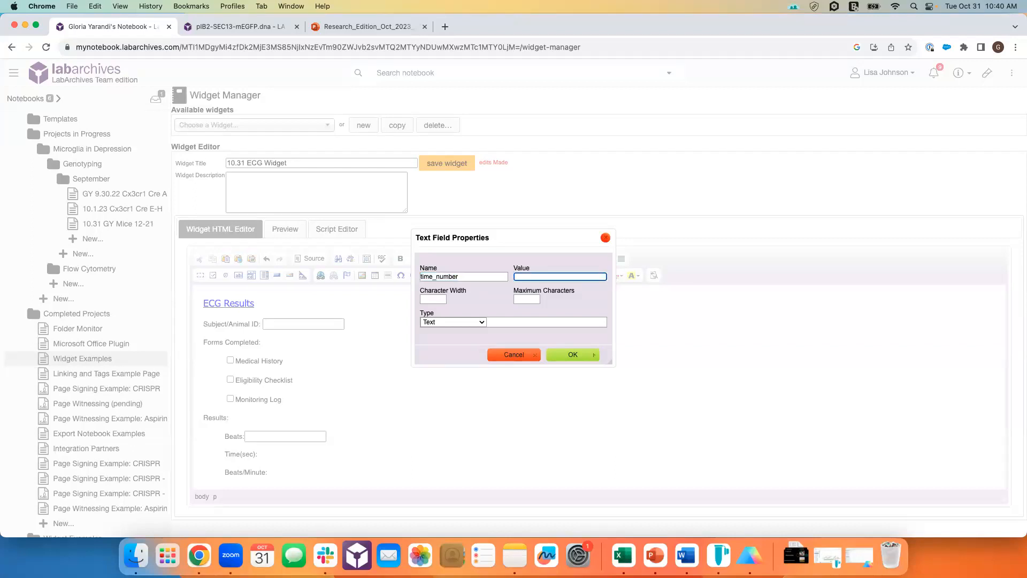
text(60)
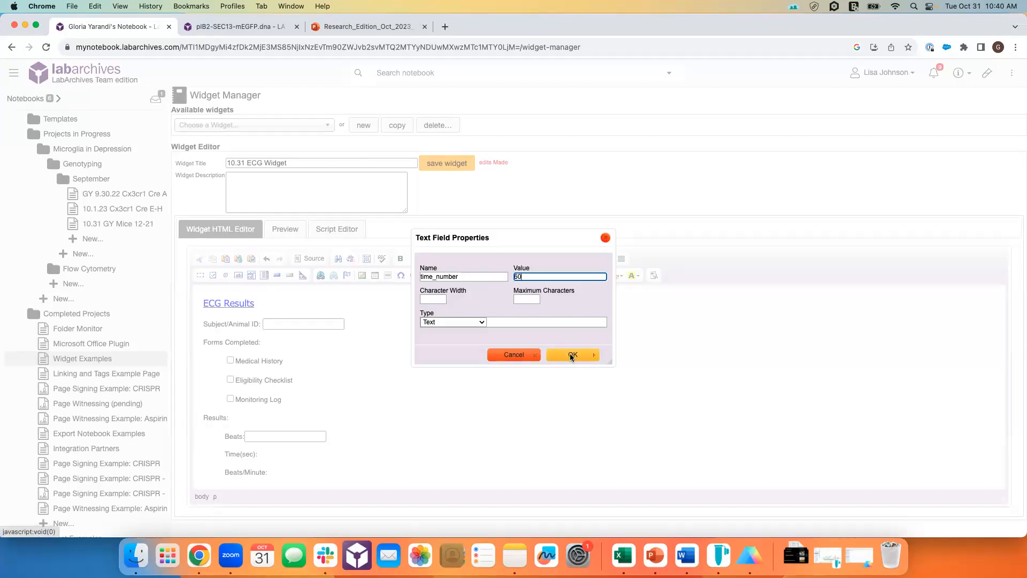
click(571, 355)
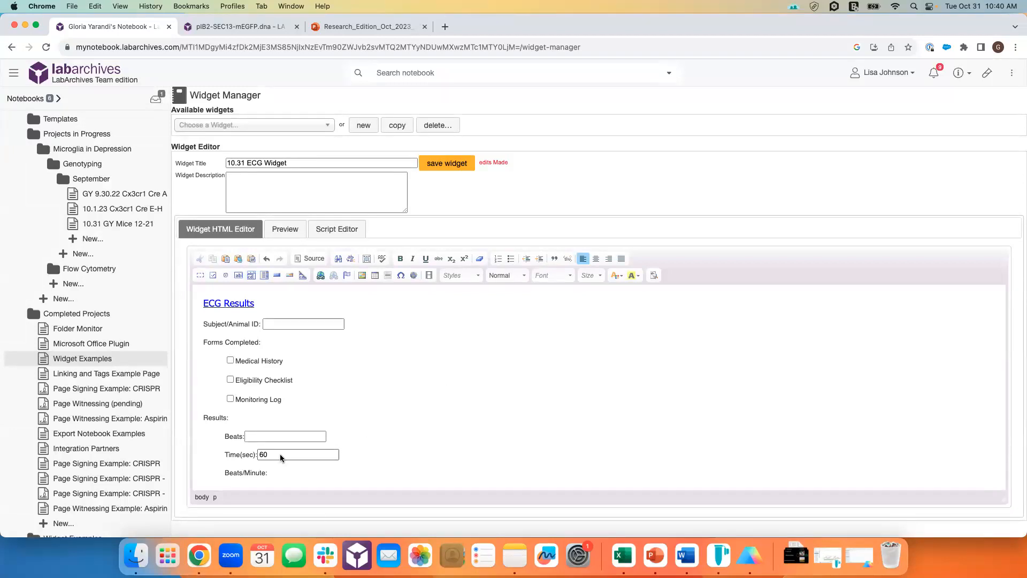
click(281, 472)
click(239, 275)
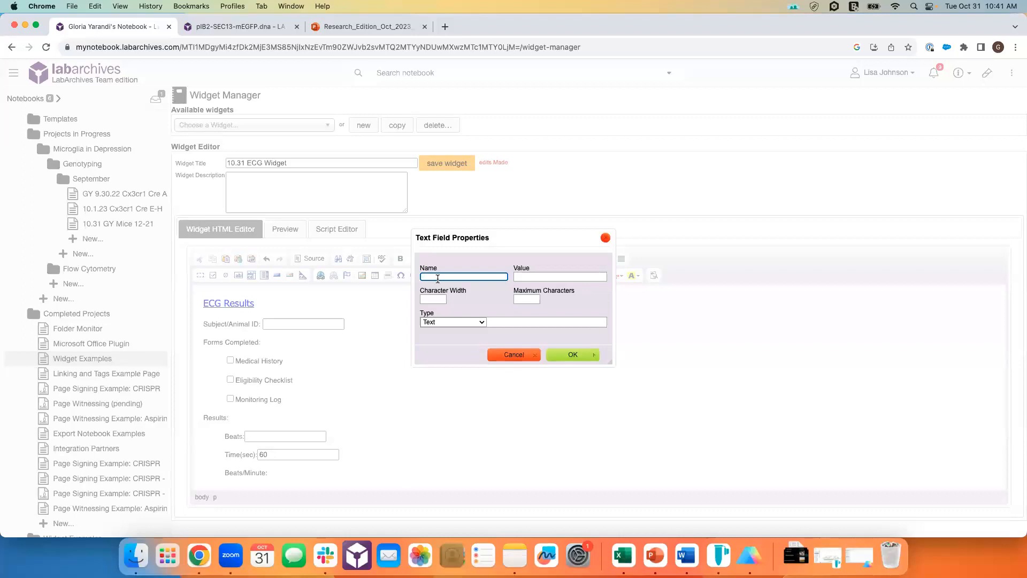
text(beats)
key(BackSpace)
key(BackSpace)
key(BackSpace)
text(beats)
text(_calcy)
key(BackSpace)
text(ulator)
click(533, 277)
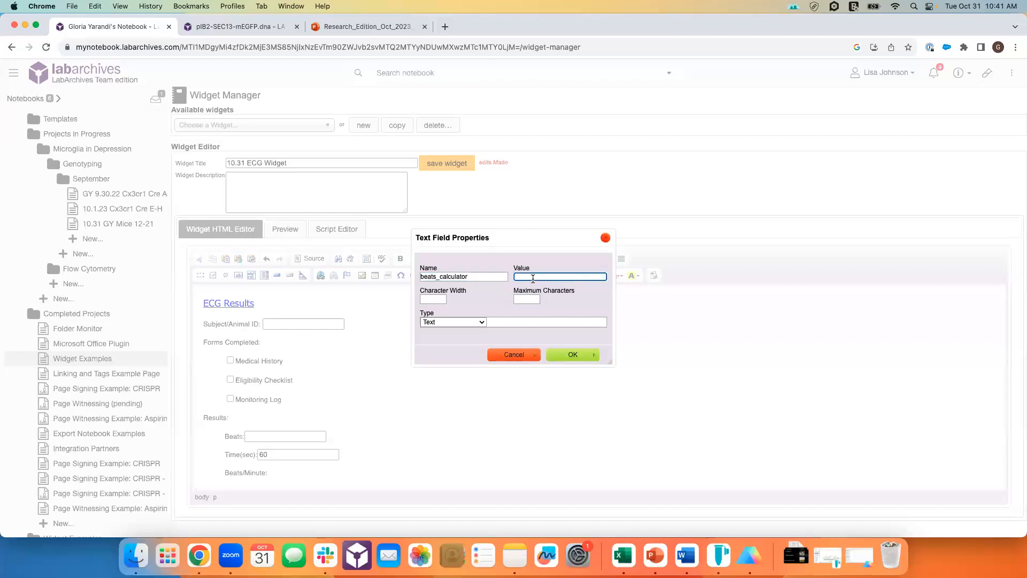
Step: Switch to the Notes app and begin the beats-per-minute formula in the empty note with "#{"
click(515, 557)
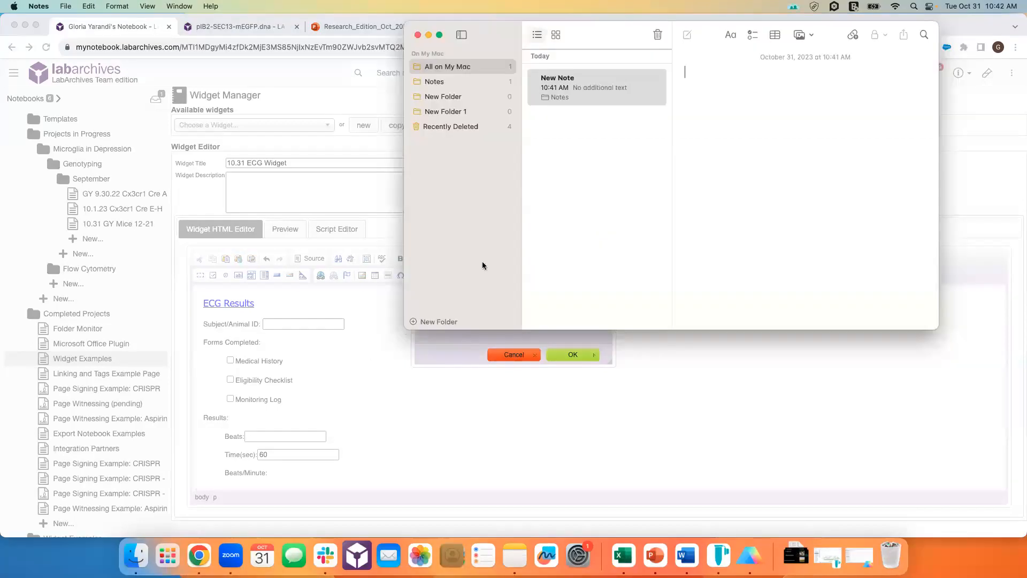
drag(625, 34, 616, 57)
click(712, 105)
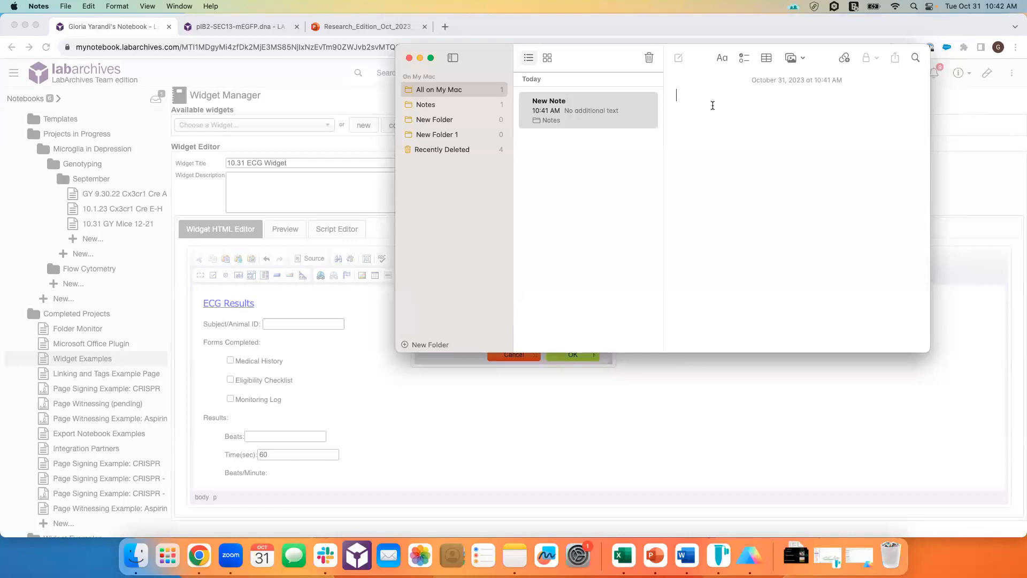
text(#)
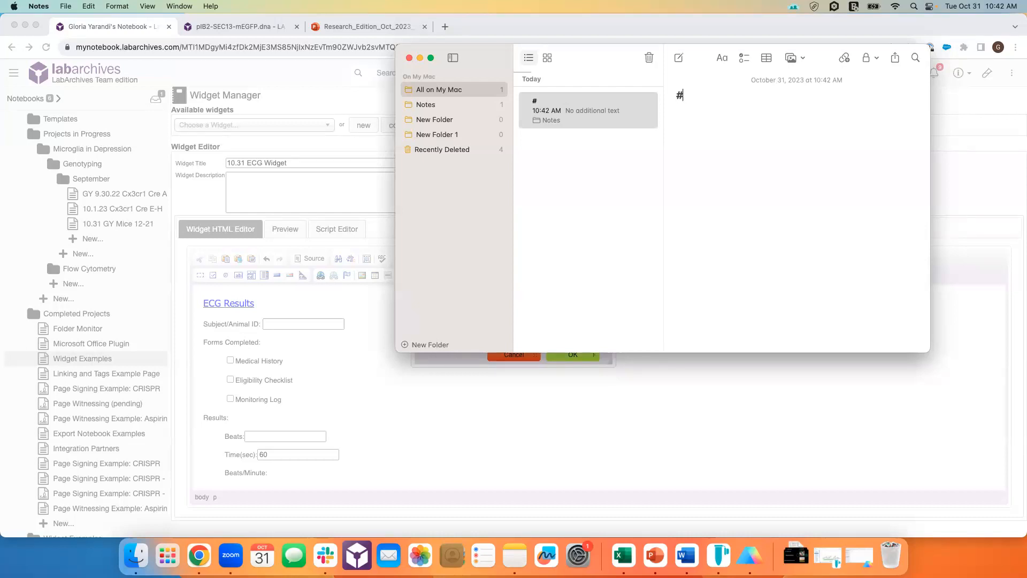
text( {)
Step: Move the Notes window out of the way and discard the unfinished beats_calculator text field
drag(646, 59, 0, 98)
click(604, 241)
click(605, 239)
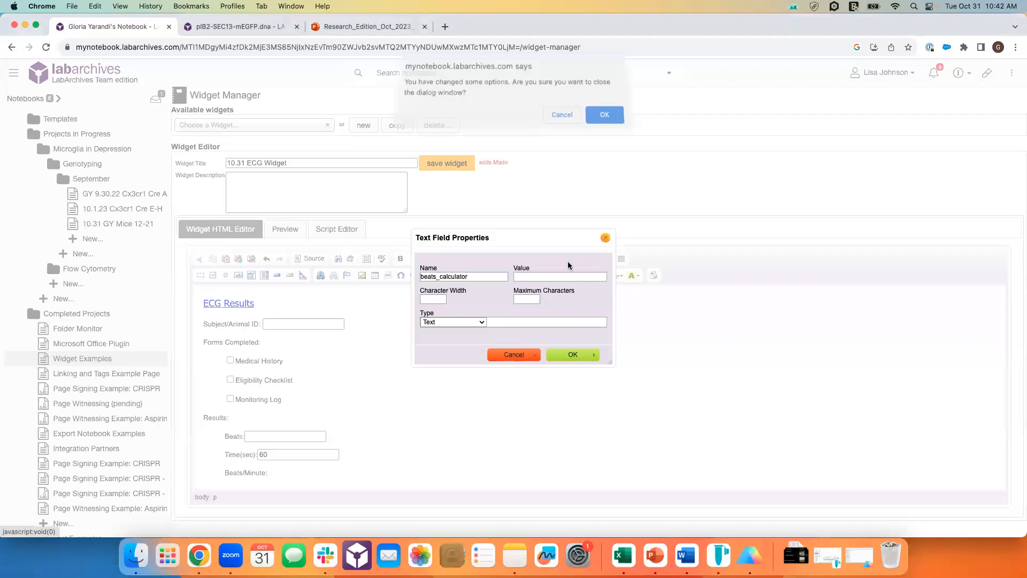
click(604, 115)
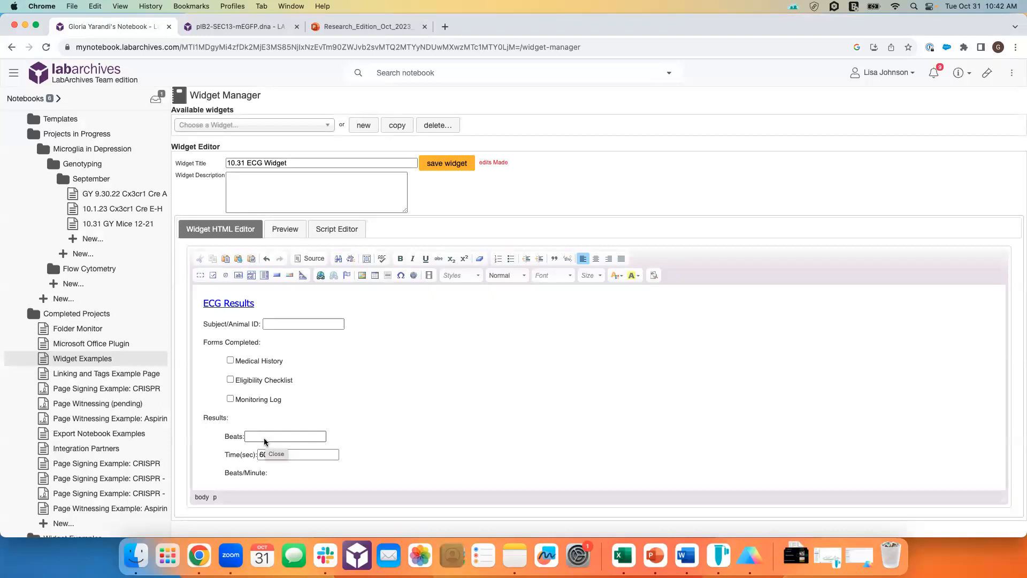
Step: Copy the Beats field's name from its properties into the Notes formula and extend it to "#{beats_number}/(#{"
double_click(285, 437)
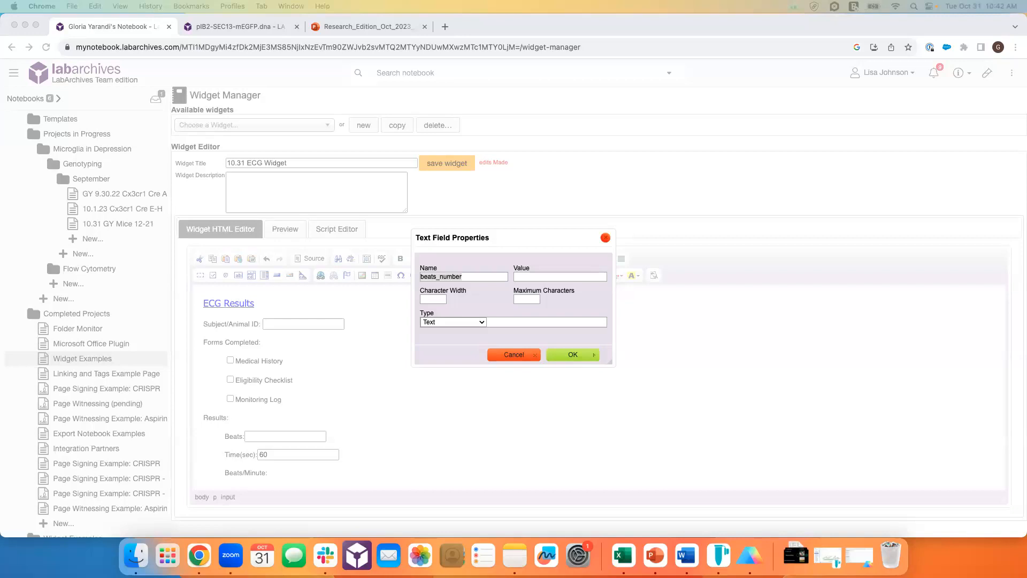
drag(0, 16, 824, 14)
drag(802, 47, 785, 70)
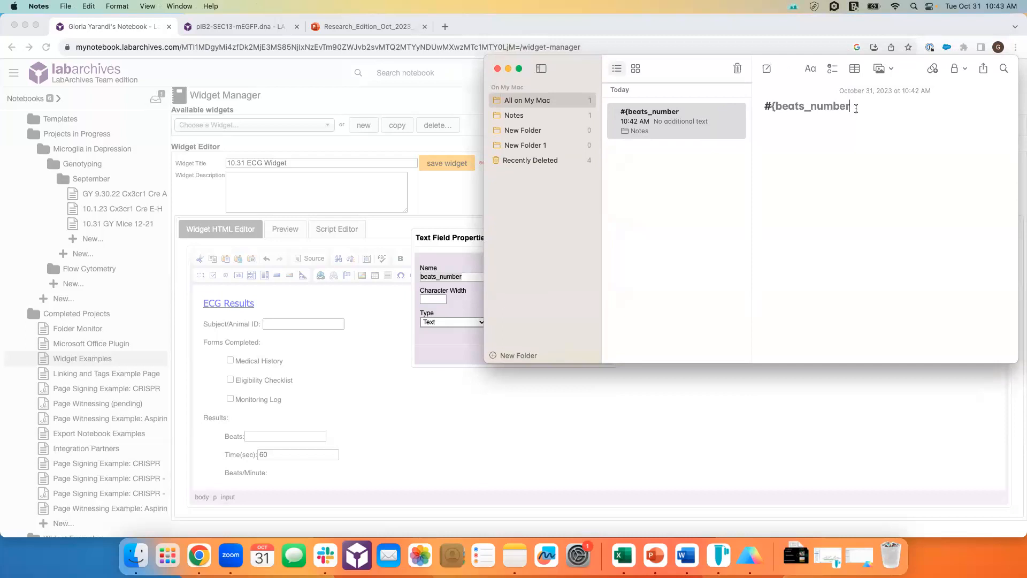
text(}/)
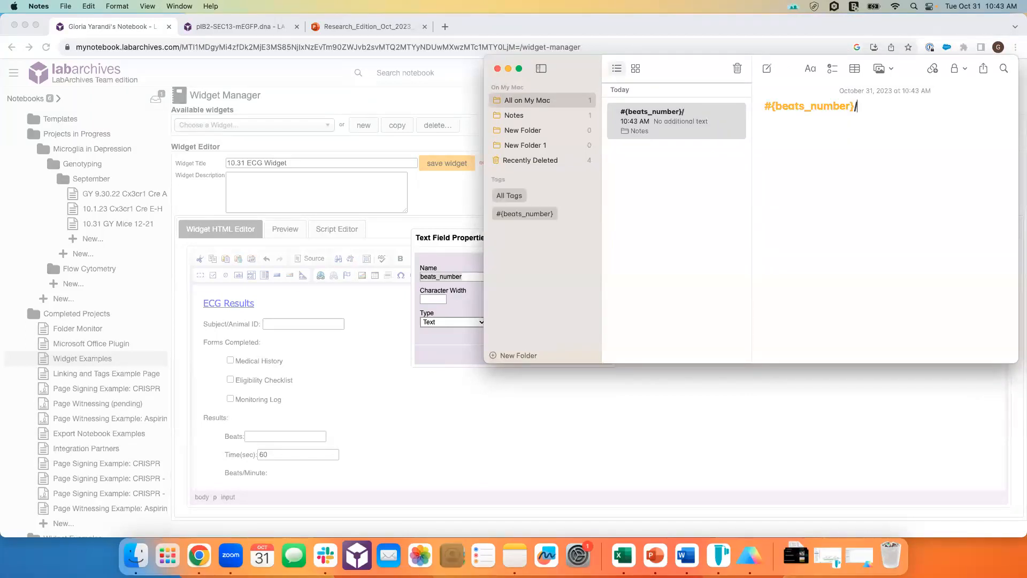
text((#)
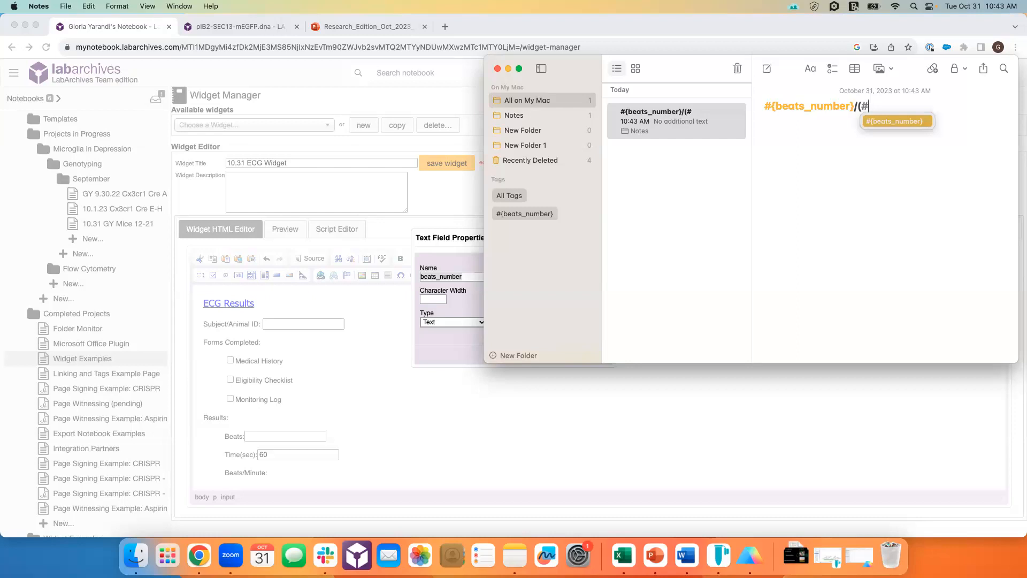
key(Escape)
text({)
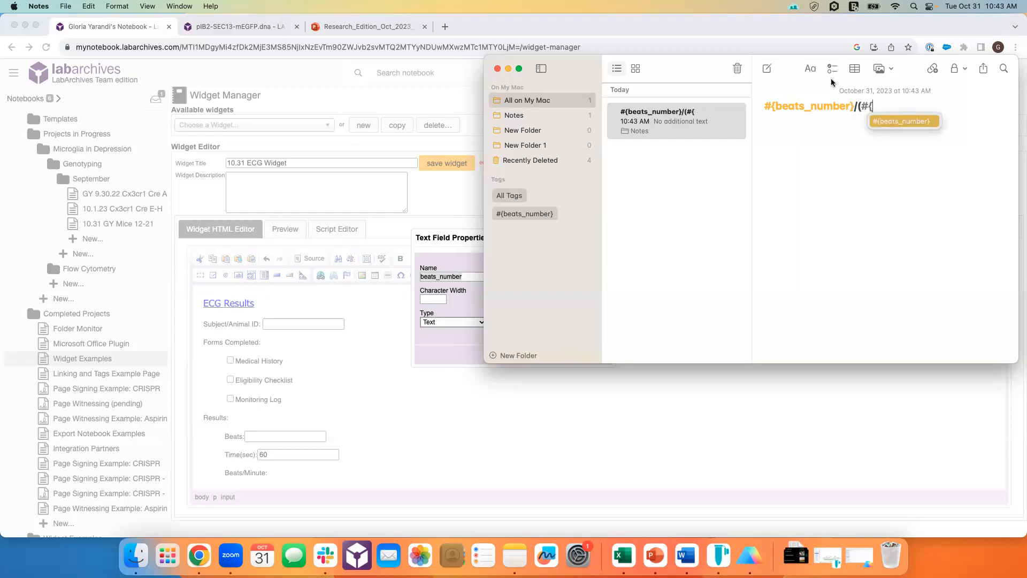
Step: Move the Notes window aside and close the Beats text field's properties without changing them
drag(676, 74, 0, 128)
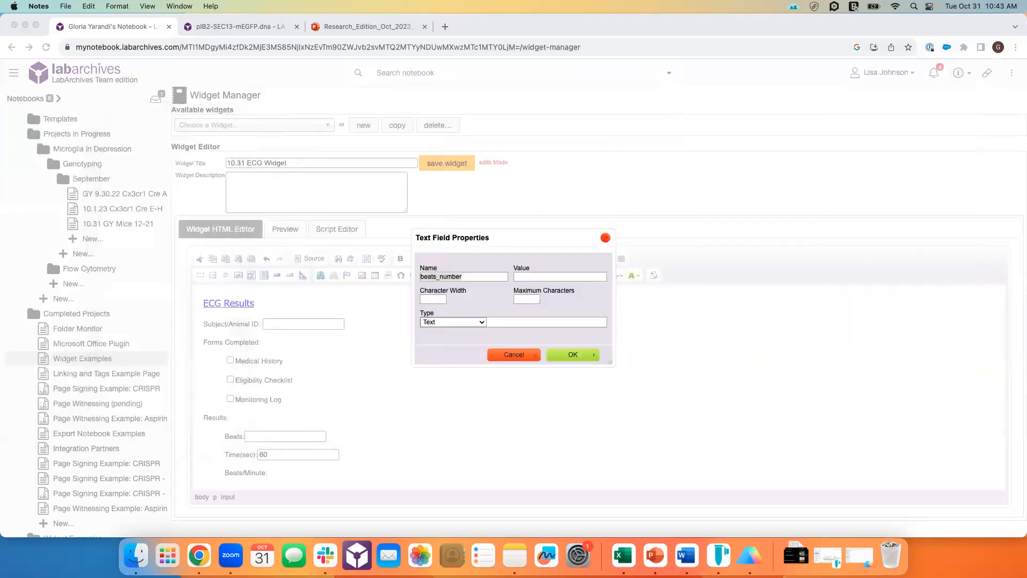
click(607, 237)
click(608, 238)
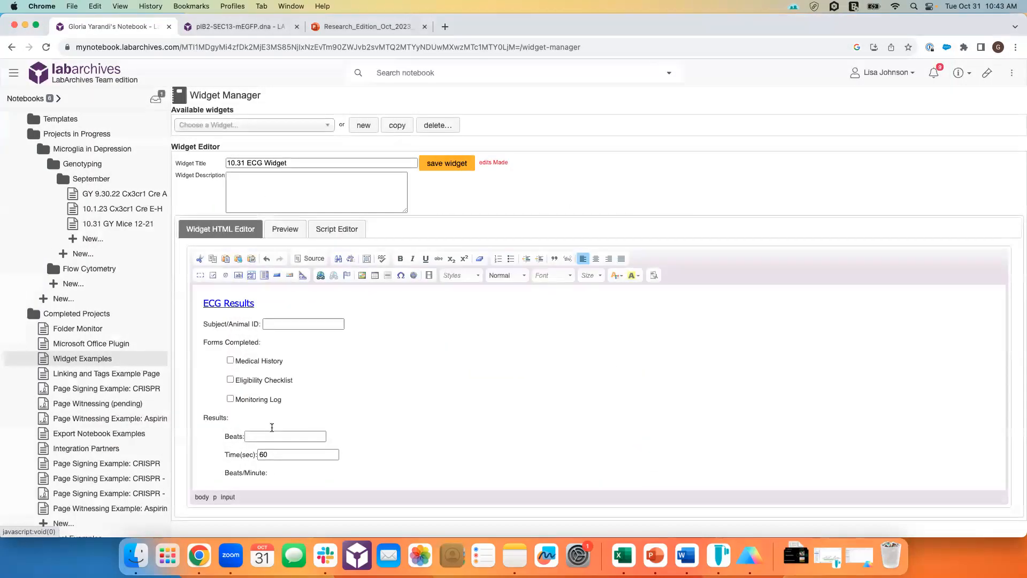
Step: Add the Time field's name to the Notes formula and complete it as "#{beats_number}/(#{time_number}/60)"
double_click(285, 459)
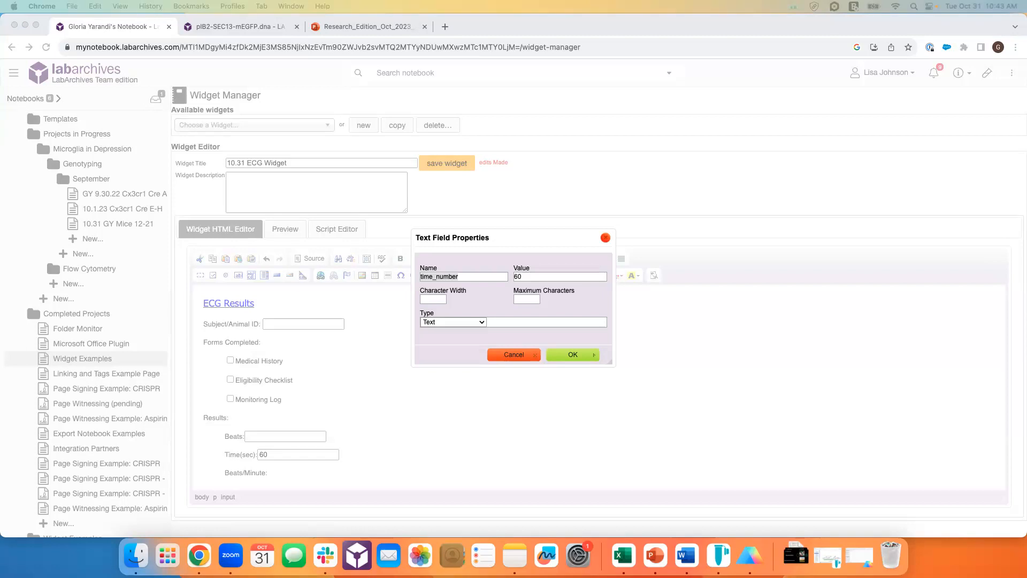
drag(0, 7, 666, 58)
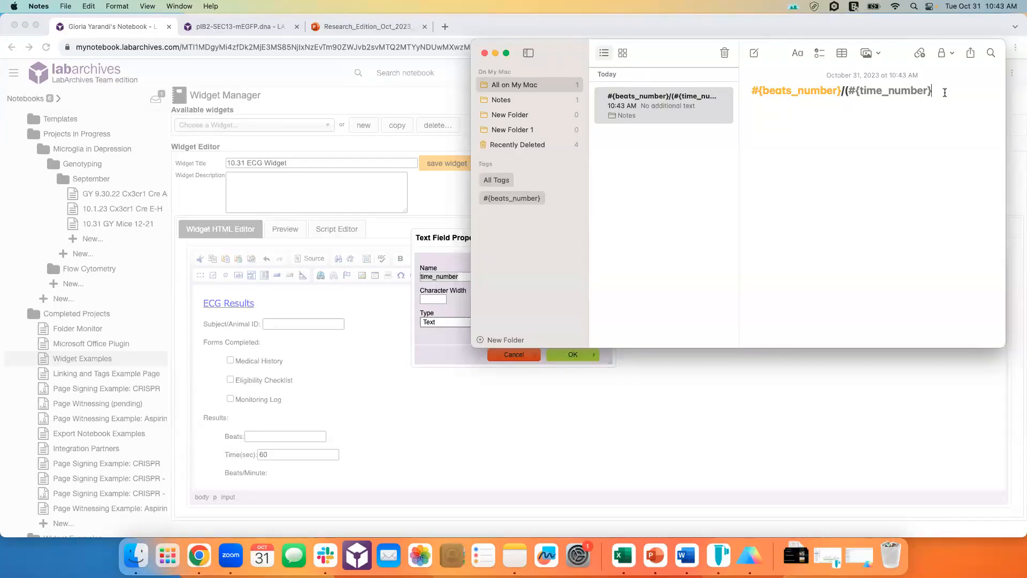
text(/60)
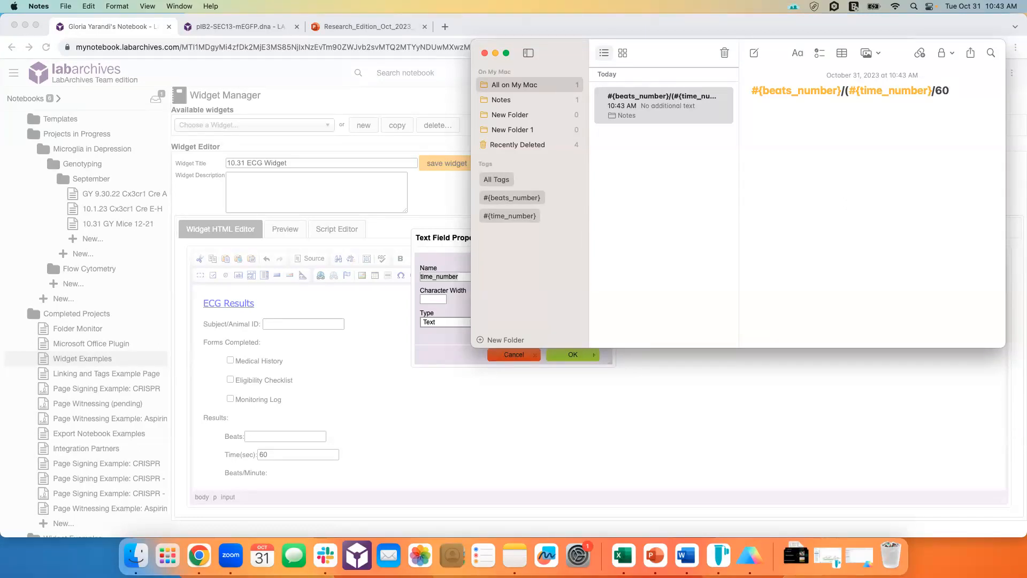
text())
Step: Copy the whole formula from the note, close Notes and dismiss the Time text field's properties without changing them
triple_click(793, 91)
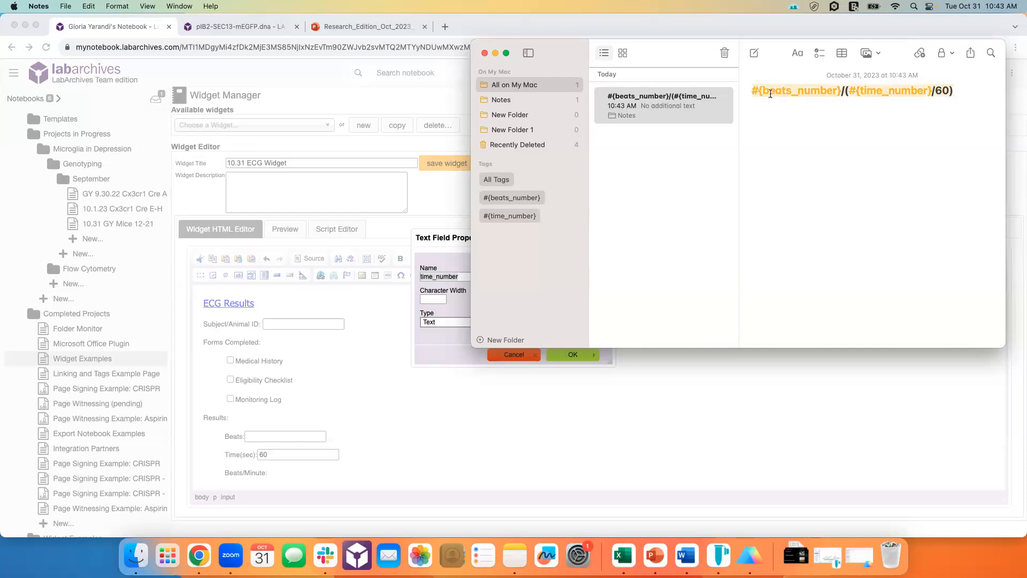
right_click(768, 92)
click(800, 177)
click(484, 53)
click(604, 239)
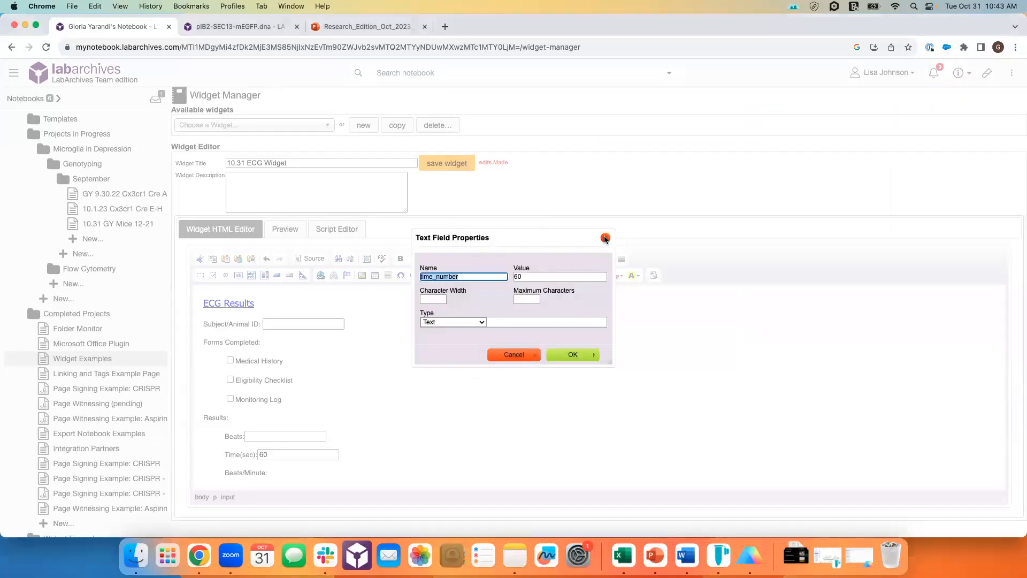
click(605, 238)
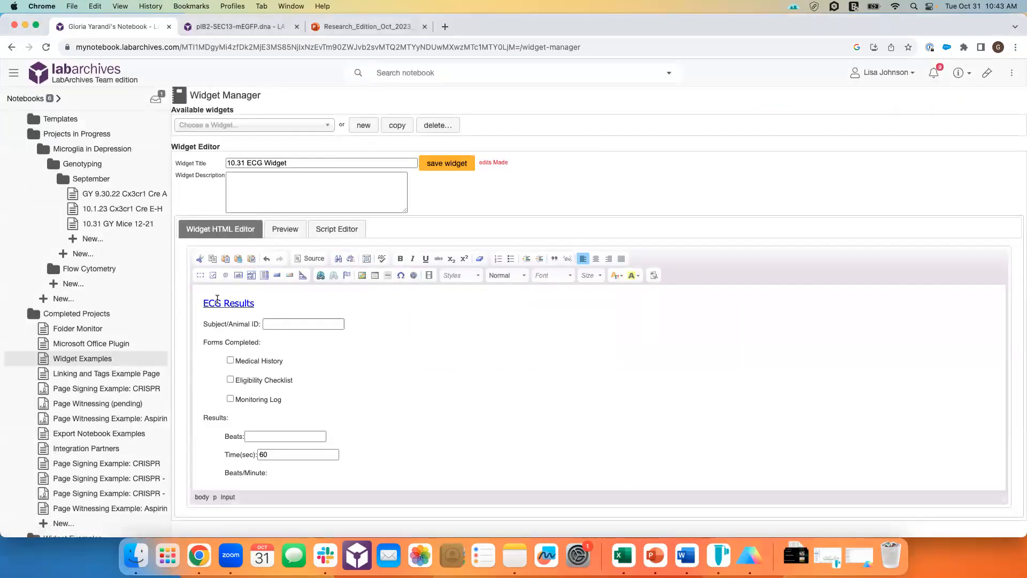
click(240, 278)
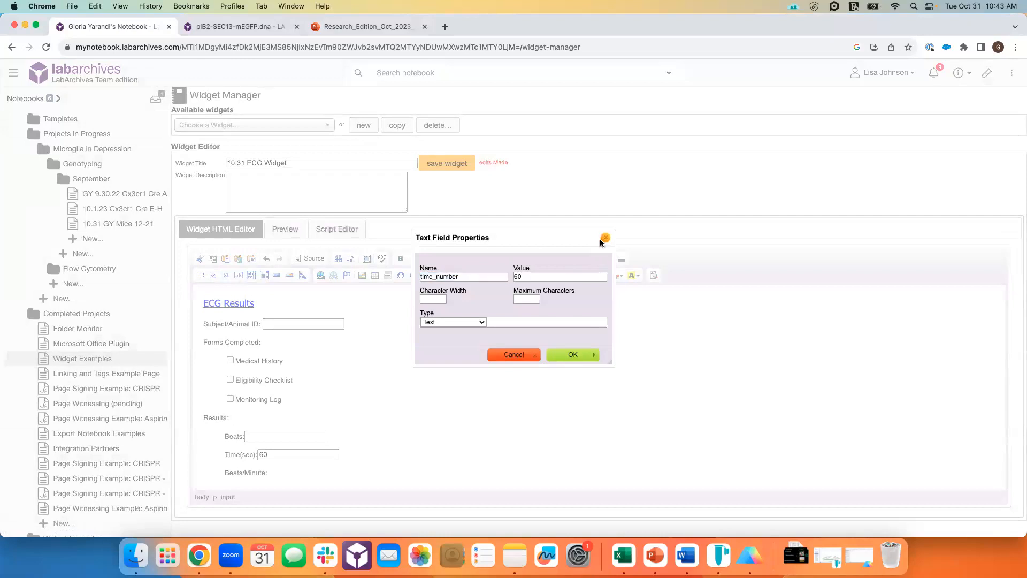
click(603, 237)
Step: Start a new text field after the Beats/Minute label with the copied formula "#{beats_number}/(#{time_number}/60)" as its value
click(280, 471)
click(213, 275)
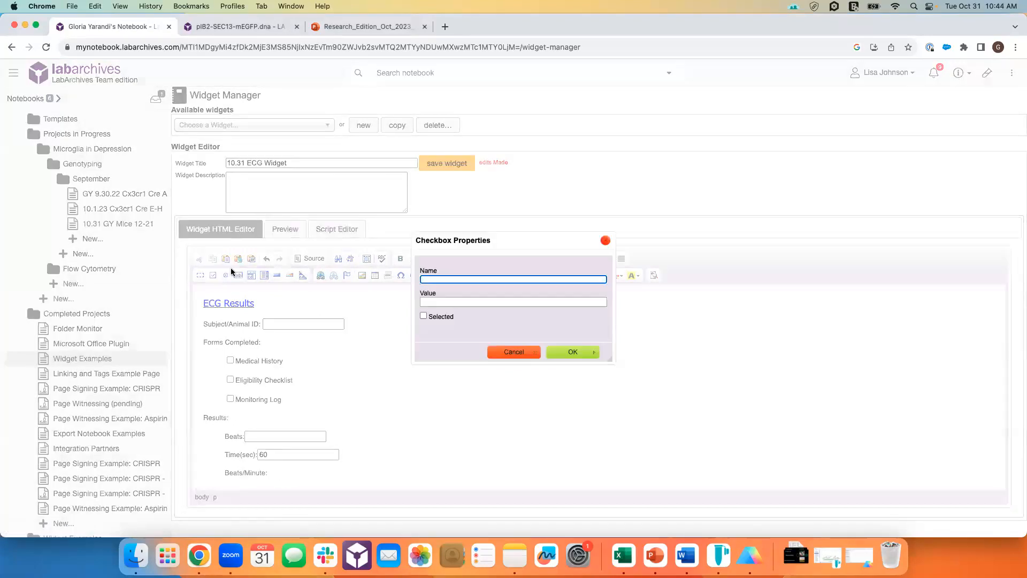
click(604, 241)
click(238, 275)
right_click(542, 276)
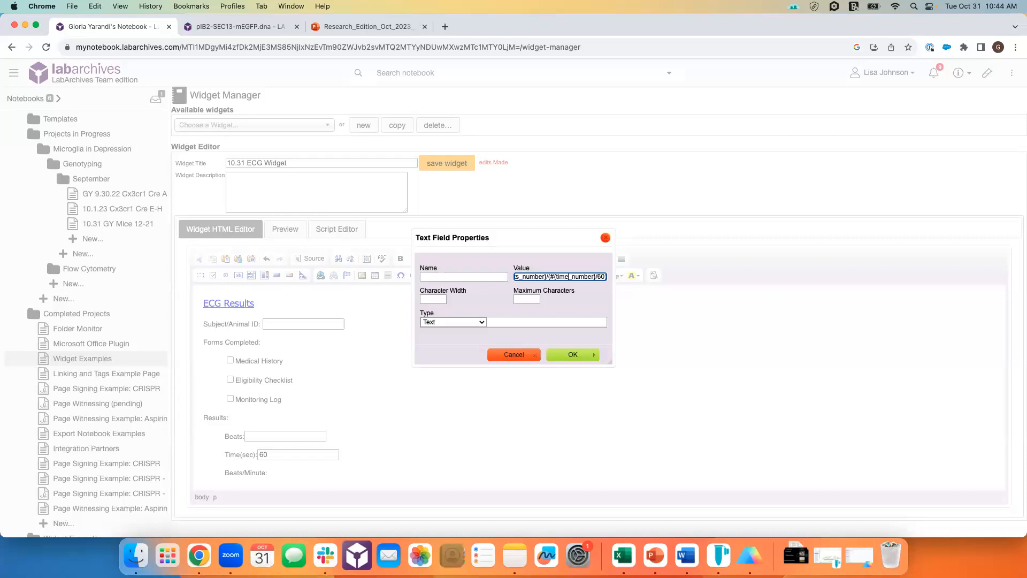
key(Left)
key(Left)
key(Left)
key(Left)
key(Left)
key(Left)
key(Left)
Step: Enter a name for the Beats/Minute text field that ends in "_calculation"
click(495, 276)
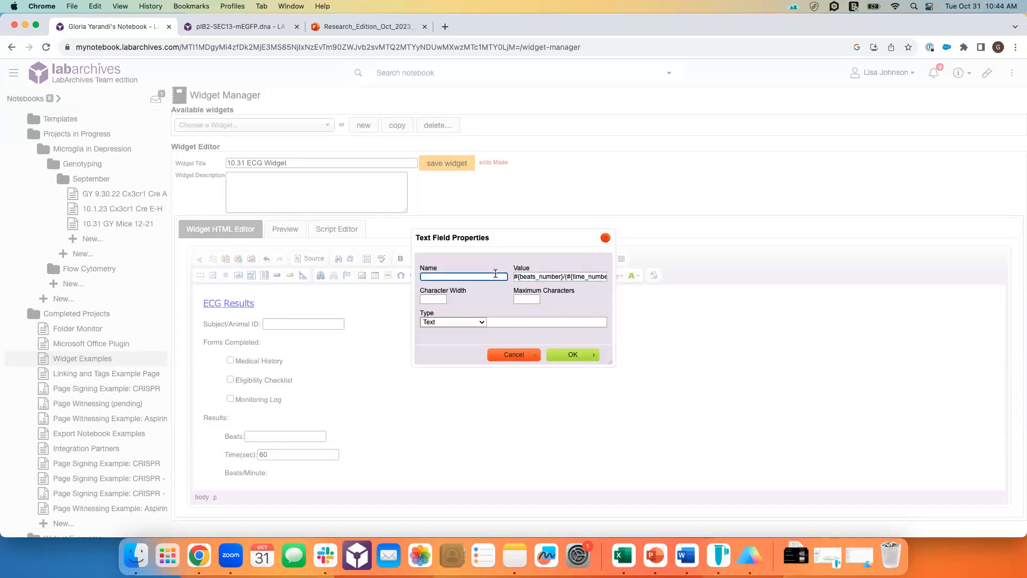
text(beats1a_calculation)
double_click(463, 277)
key(Right)
key(BackSpace)
key(BackSpace)
key(BackSpace)
key(BackSpace)
key(BackSpace)
key(BackSpace)
key(BackSpace)
key(BackSpace)
key(BackSpace)
key(BackSpace)
text(alculation)
Step: Replace the "calculation" ending of the field name with "formula" and insert the field after Beats/Minute
click(451, 284)
click(479, 274)
key(BackSpace)
key(BackSpace)
key(BackSpace)
key(BackSpace)
key(BackSpace)
key(BackSpace)
key(BackSpace)
key(BackSpace)
key(BackSpace)
key(BackSpace)
text(ca)
key(BackSpace)
key(BackSpace)
text(formula)
click(573, 354)
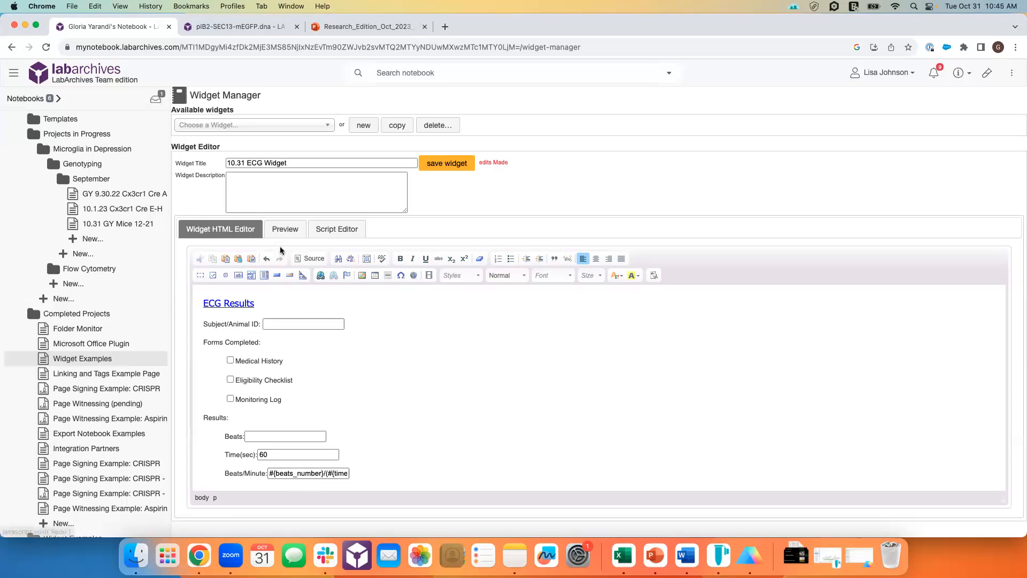
Step: Preview the ECG widget as it will display and save the widget
click(285, 228)
scroll(287, 300, down, 2)
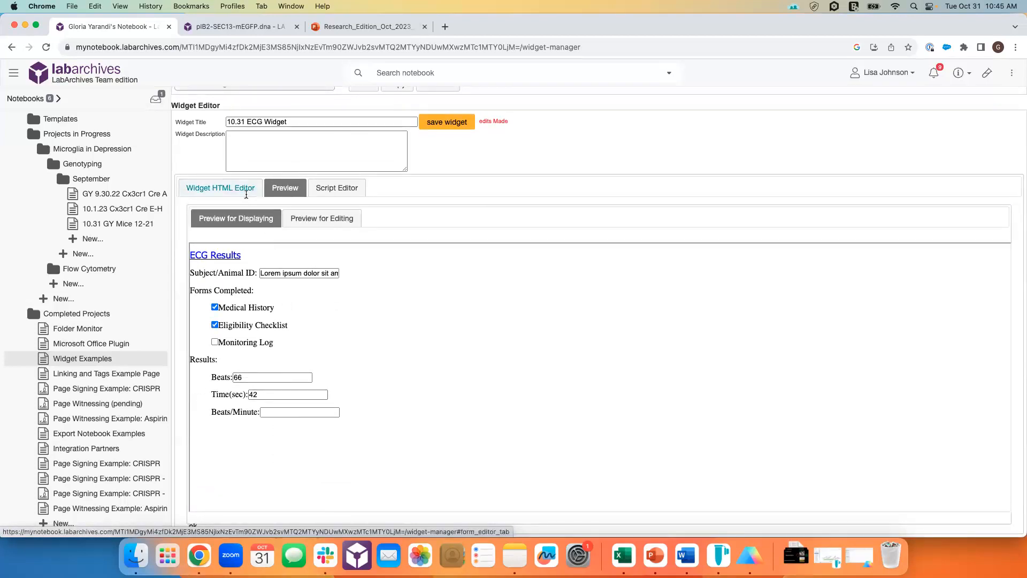
click(246, 194)
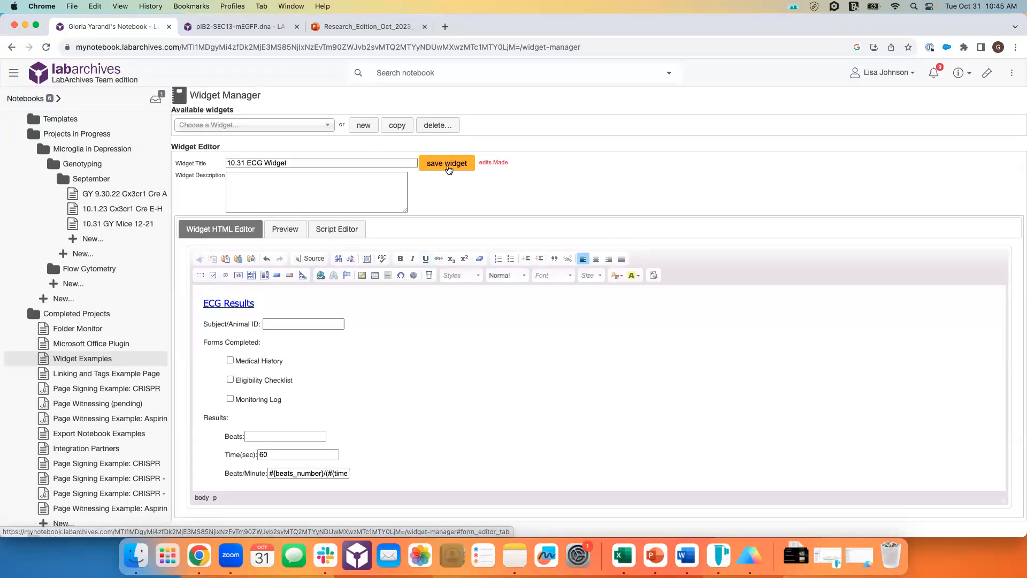
click(448, 169)
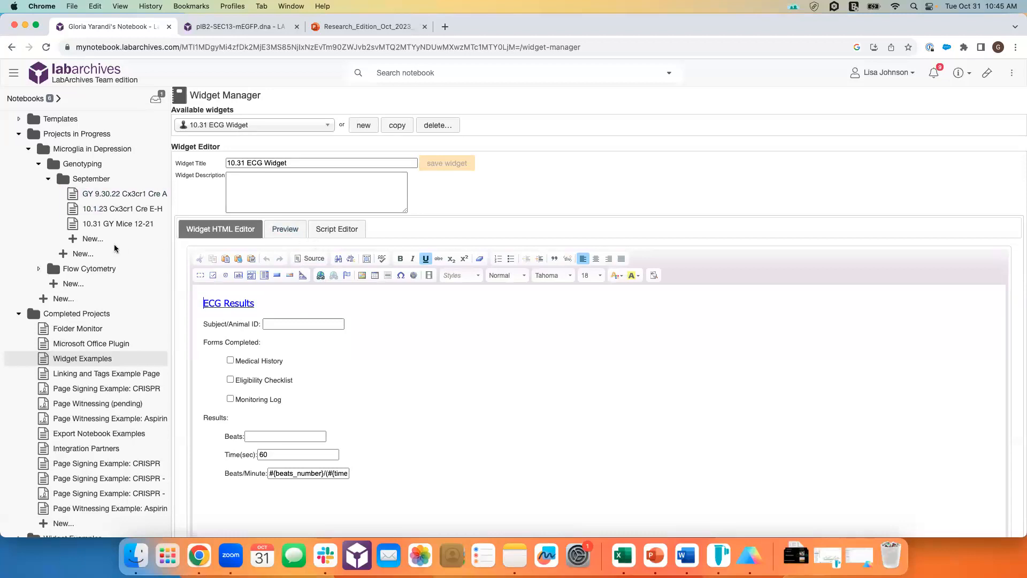
Step: Create a new page in the September folder under Genotyping
click(85, 239)
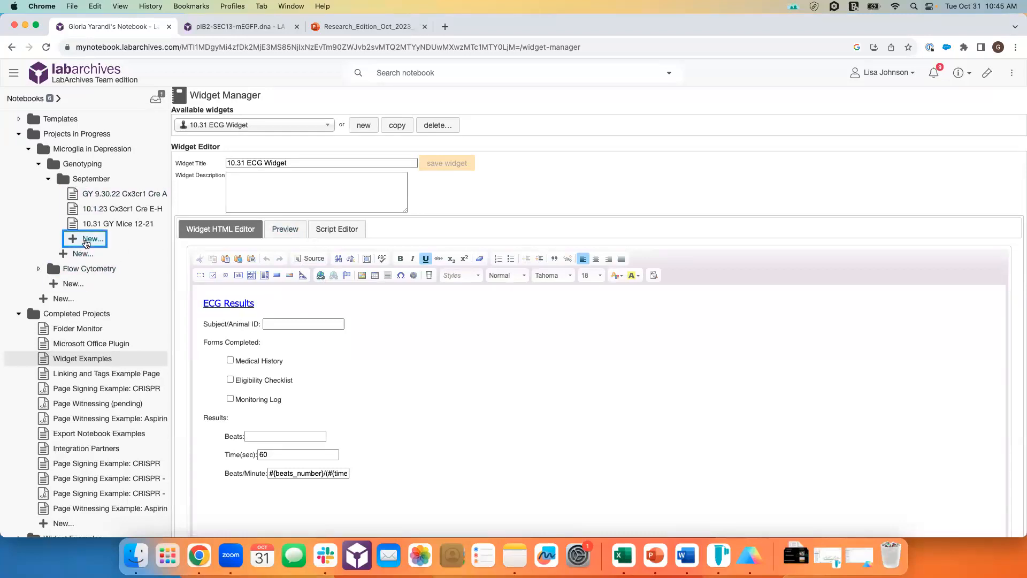
click(107, 266)
click(593, 177)
Step: Add a widget entry to the new page using the 10.31 ECG Widget
click(671, 98)
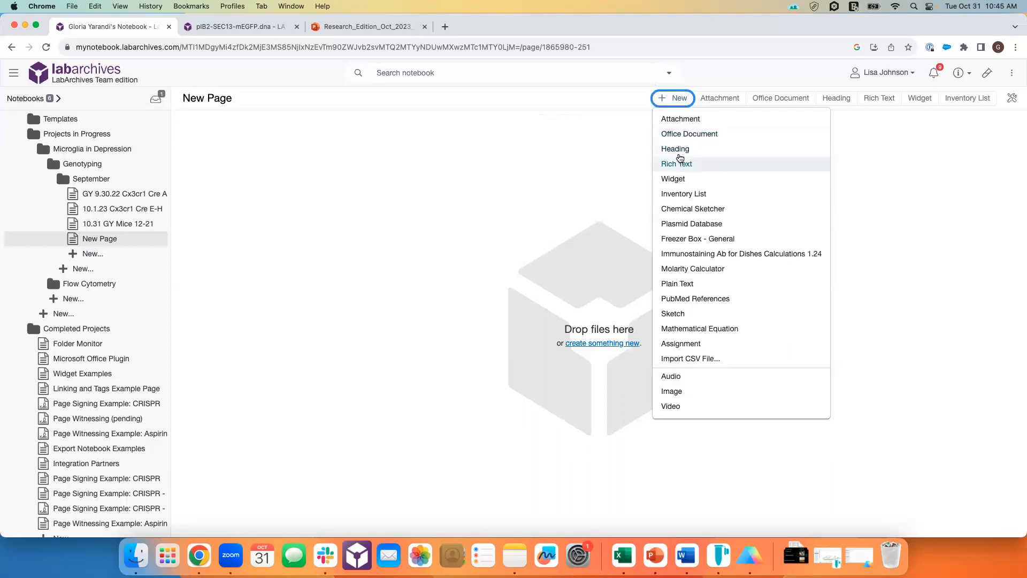
click(678, 178)
click(221, 231)
scroll(217, 299, down, 10)
scroll(217, 299, down, 6)
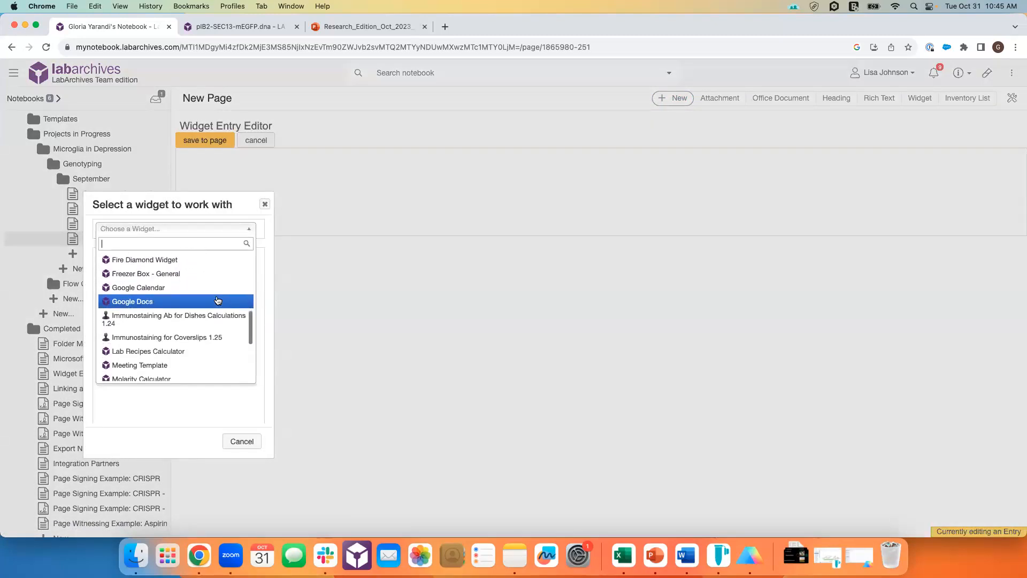
scroll(217, 318, up, 15)
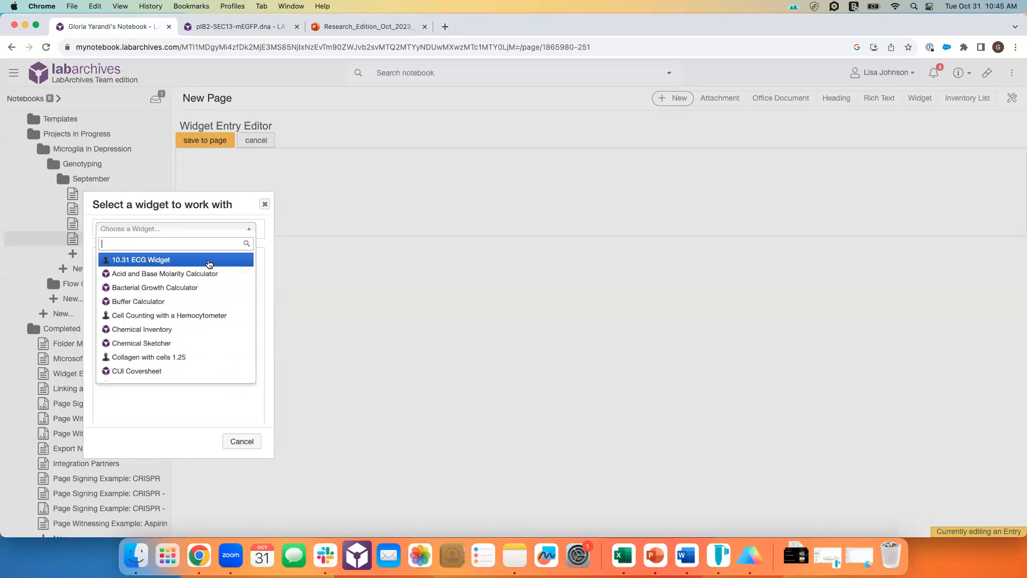
click(209, 259)
click(199, 442)
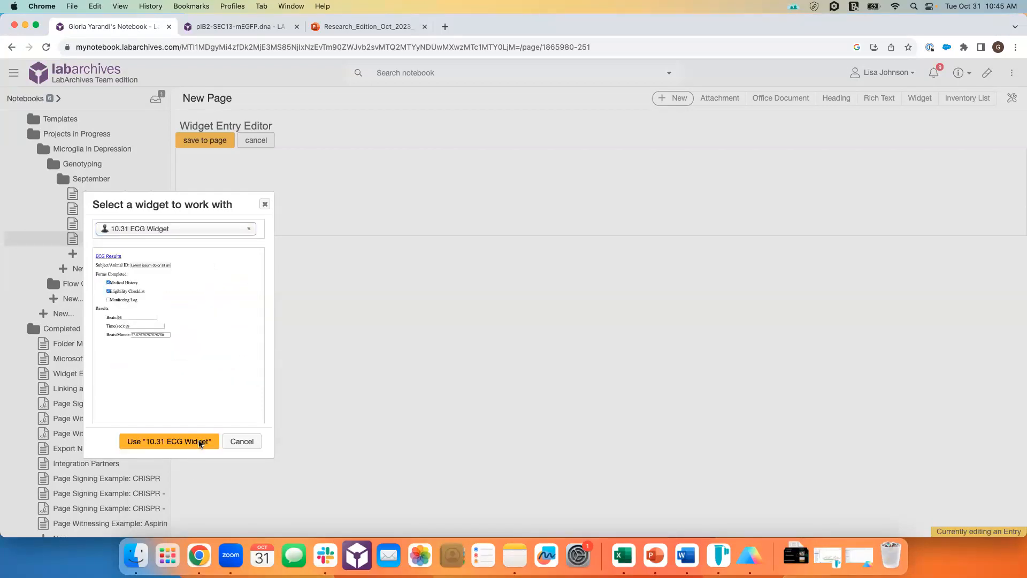
Step: Set the Subject/Animal ID to 111 and mark Medical History, Eligibility Checklist and Monitoring Log as completed
click(276, 178)
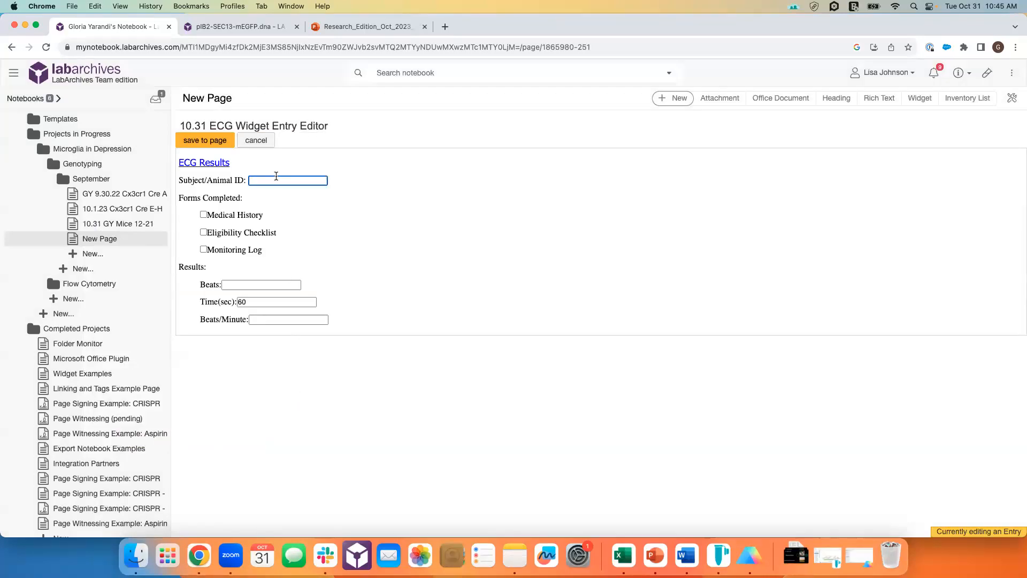
text(111)
click(204, 214)
click(203, 232)
click(204, 249)
Step: Enter 311 as the number of beats and save the widget entry to the page
click(226, 284)
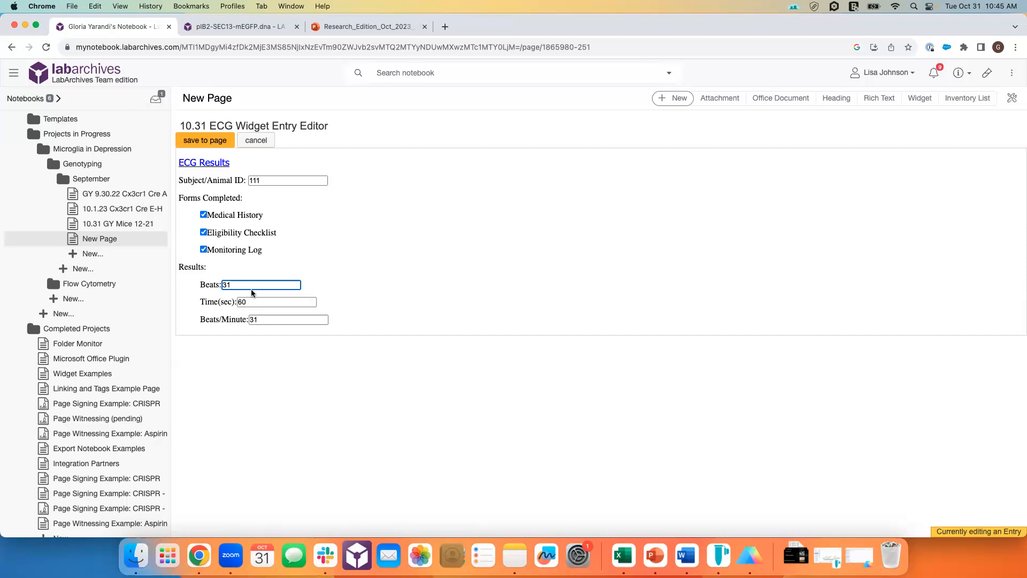
text(1)
click(196, 142)
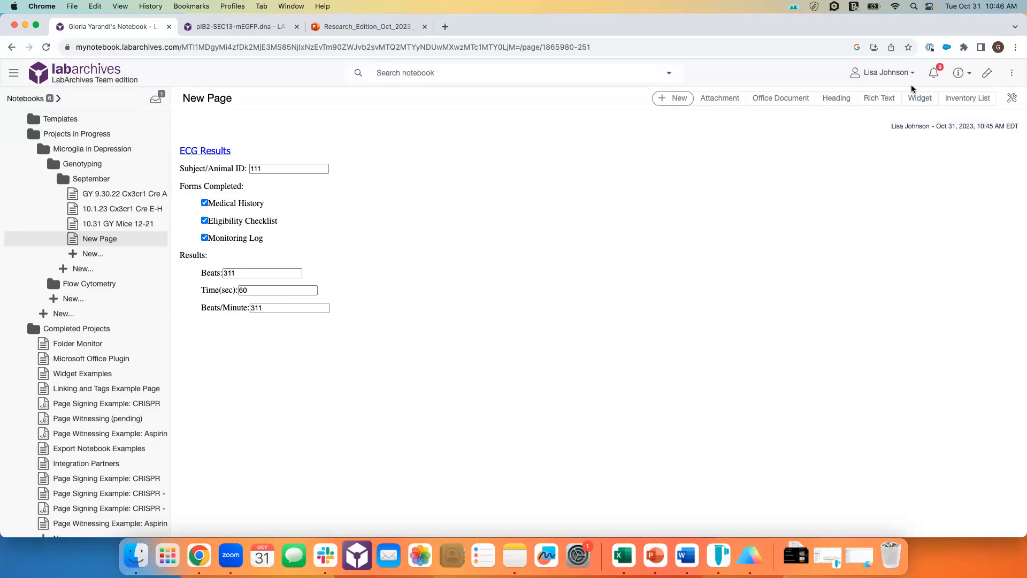
Step: Open the LabArchives Knowledgebase and show all articles in its Widgets section
click(958, 78)
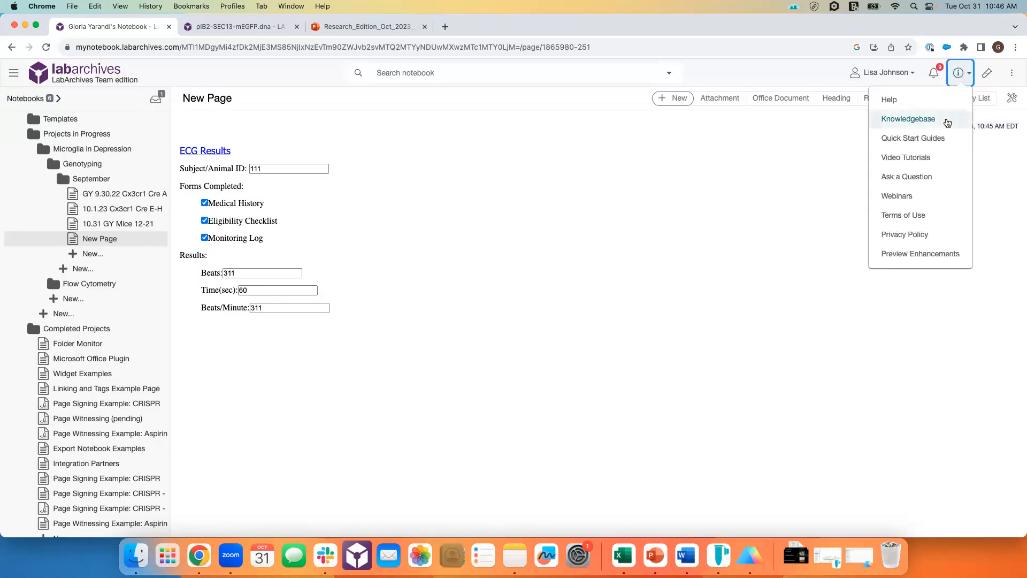
click(909, 118)
scroll(426, 355, down, 10)
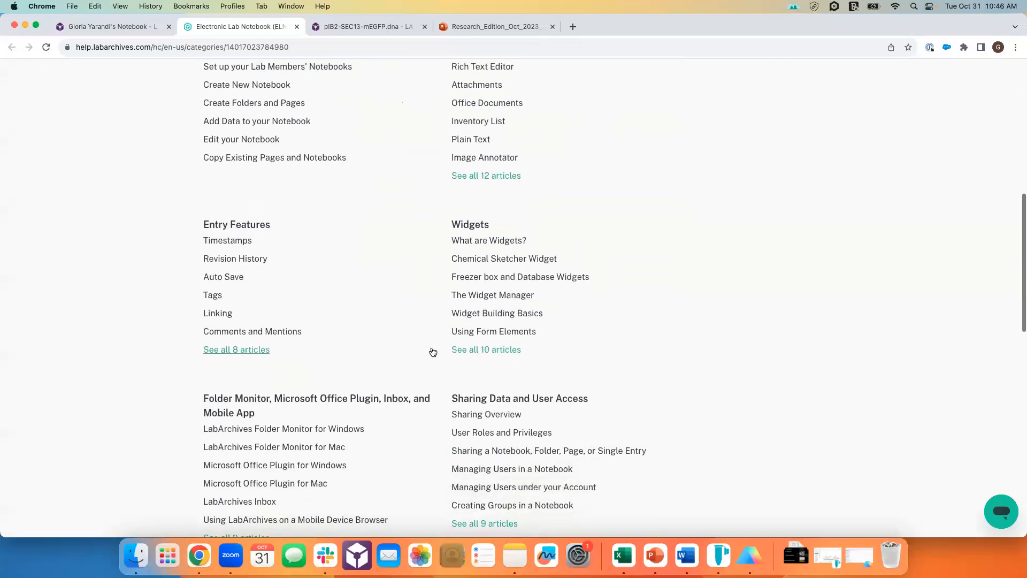
click(471, 350)
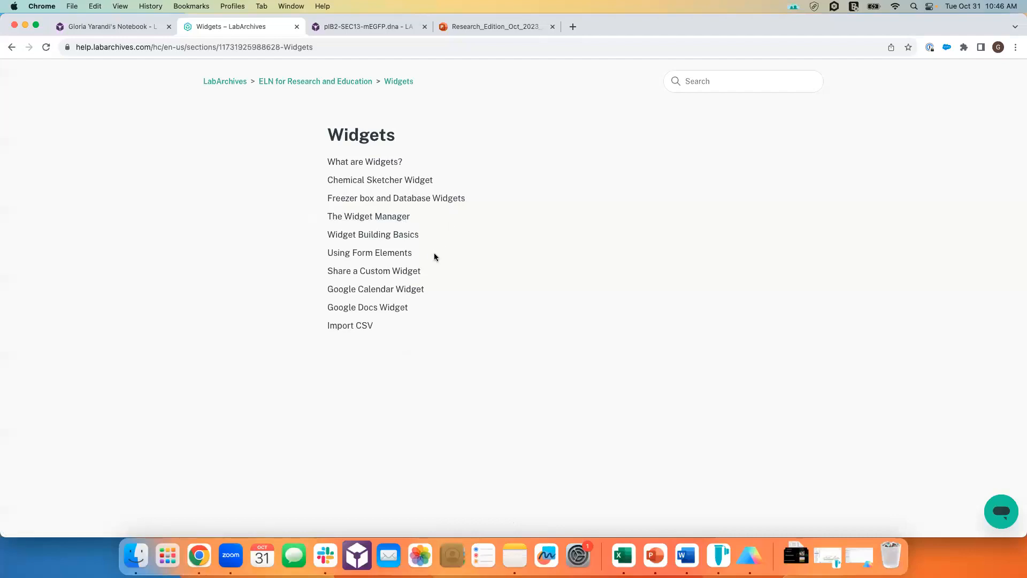
Step: Return to the notebook and look through its Introduction page
click(140, 27)
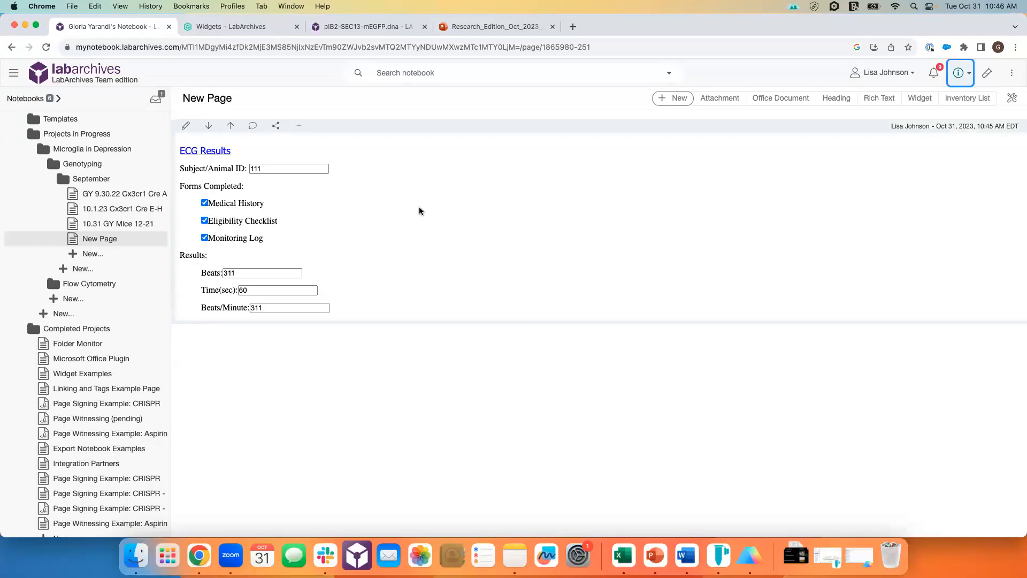
scroll(103, 142, up, 2)
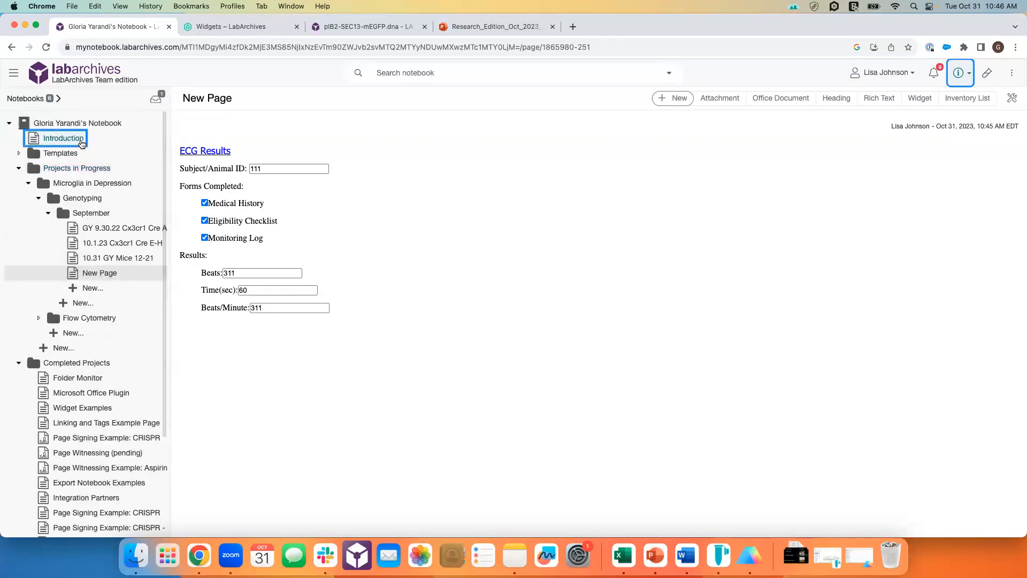
click(81, 143)
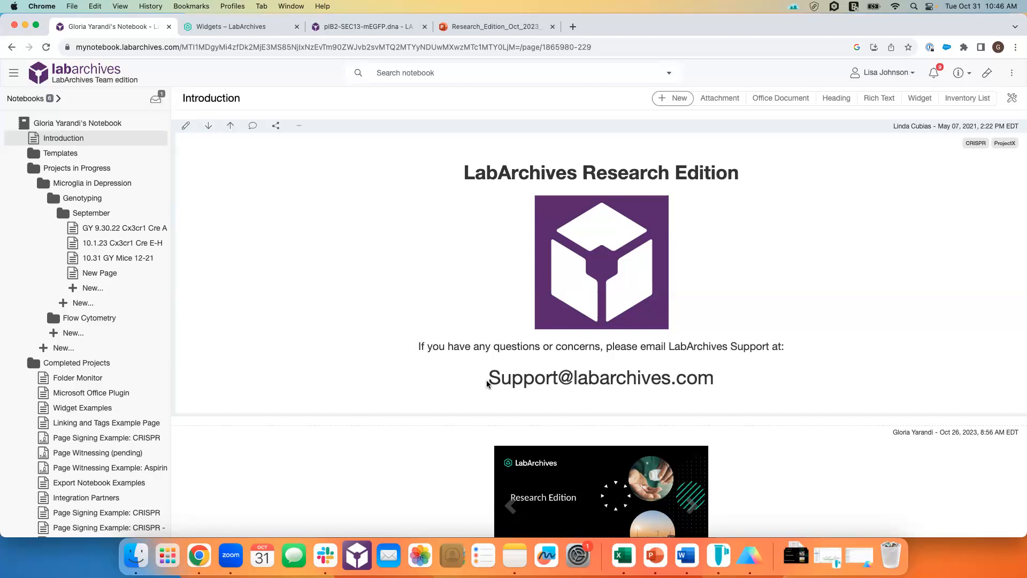
scroll(486, 379, down, 5)
scroll(486, 379, up, 5)
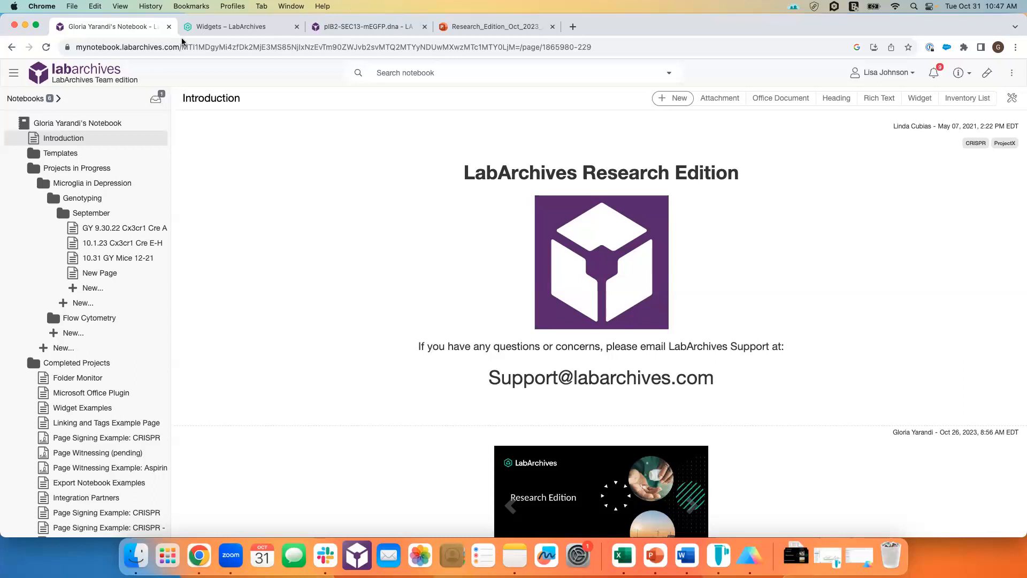
mouse_move(362, 298)
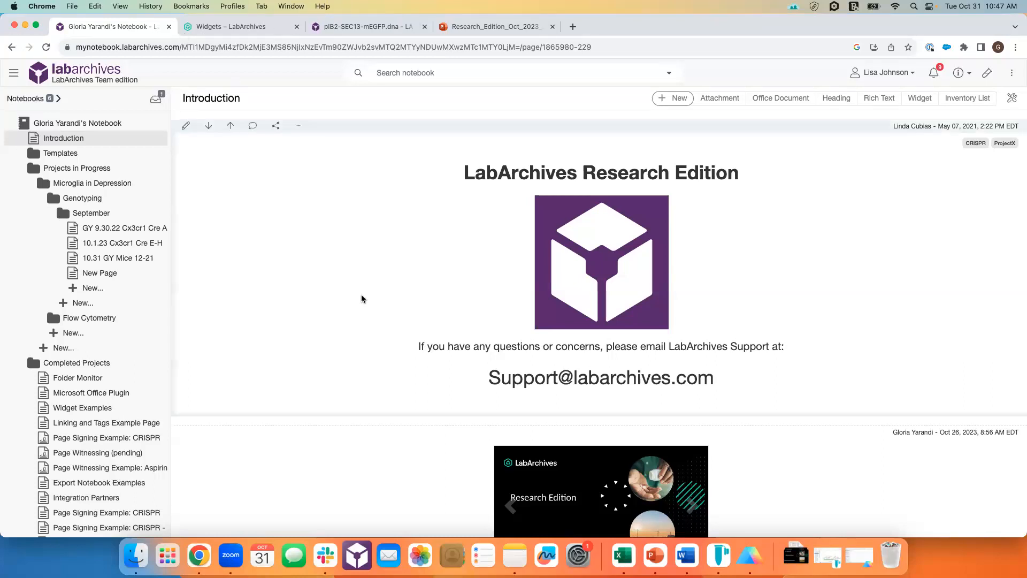